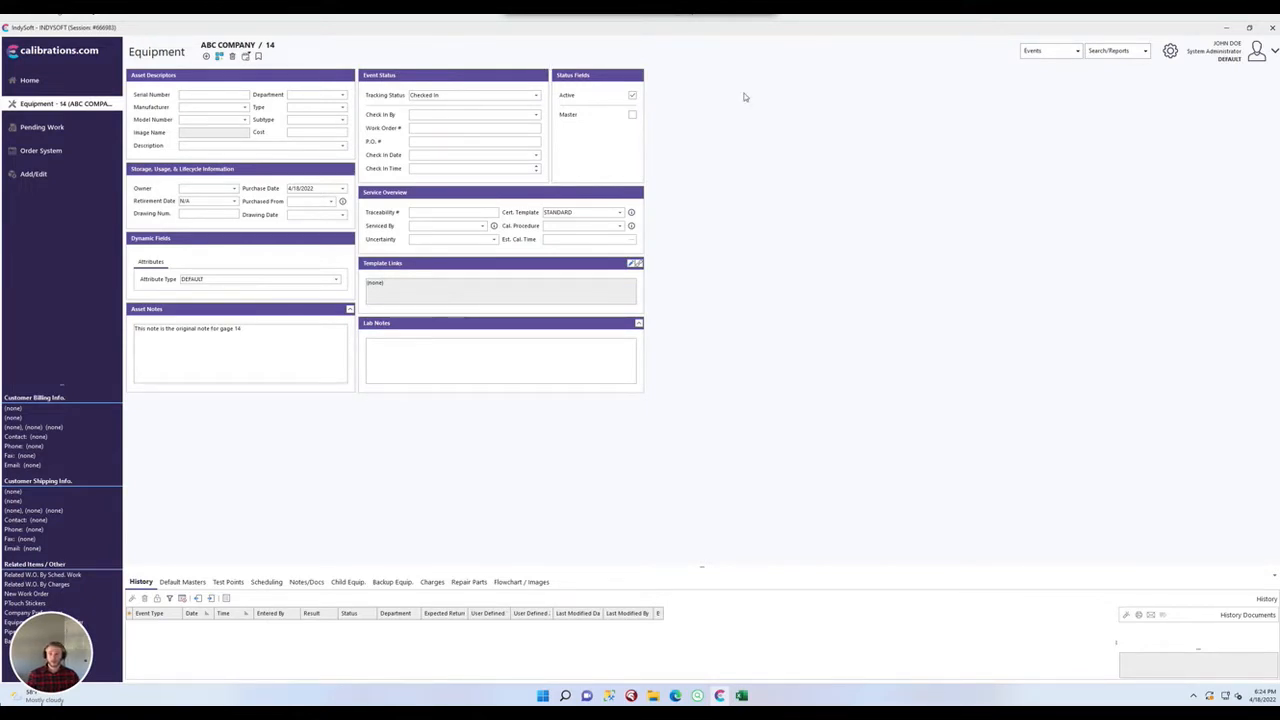
- Try marking the equipment 14 record as Master and discard the change
click(632, 116)
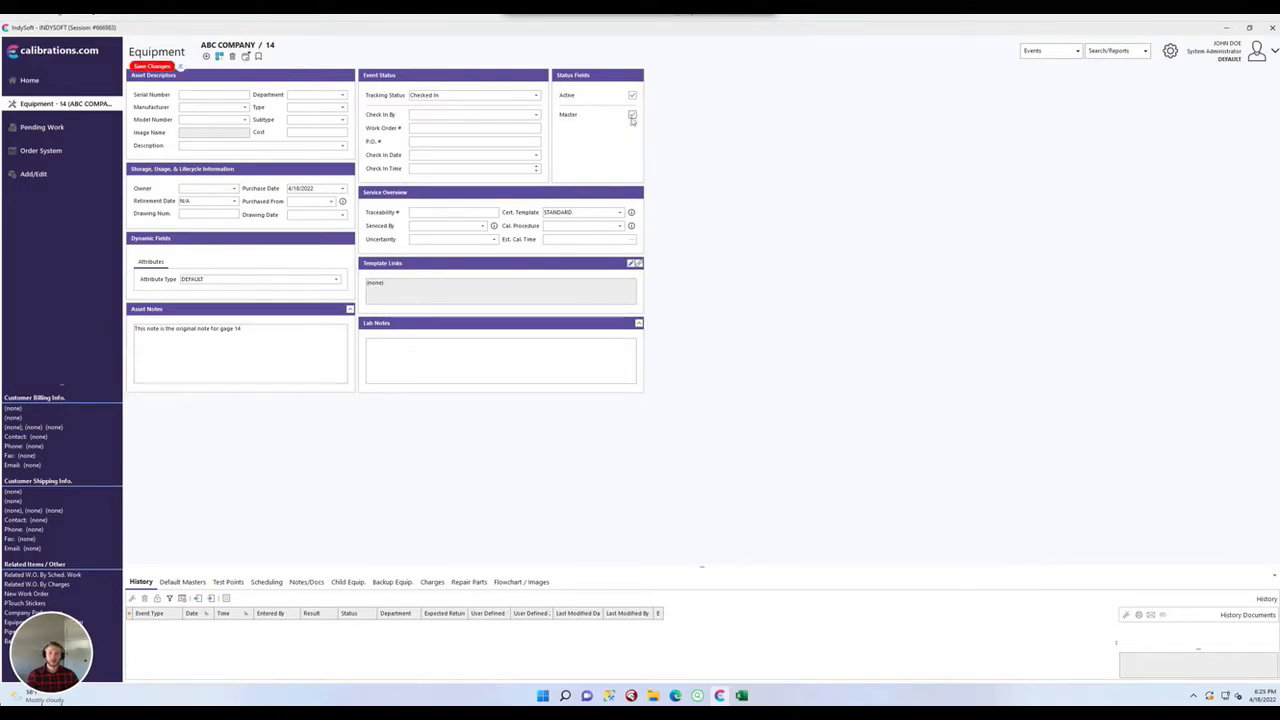
click(181, 67)
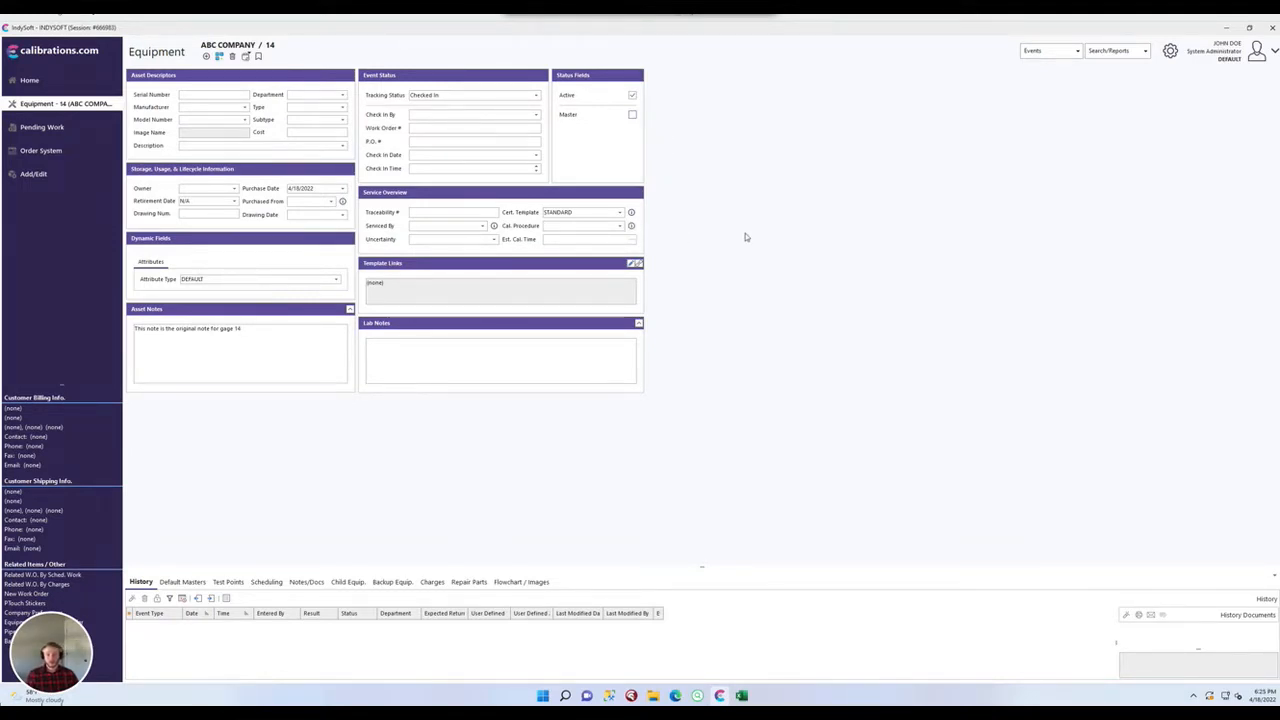
- Switch to Excel and examine the Company, Gage_SN and ISMASTER columns of isMasterUpdateFile.csv
click(741, 695)
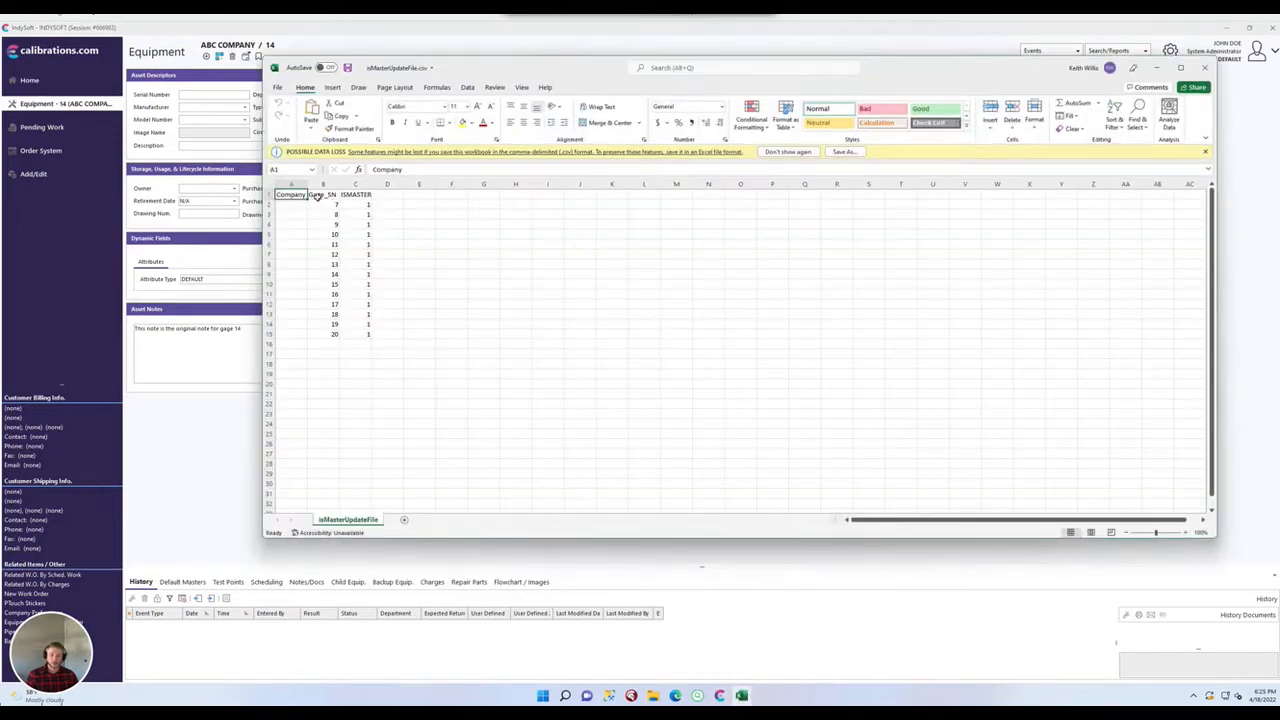
drag(316, 194, 325, 334)
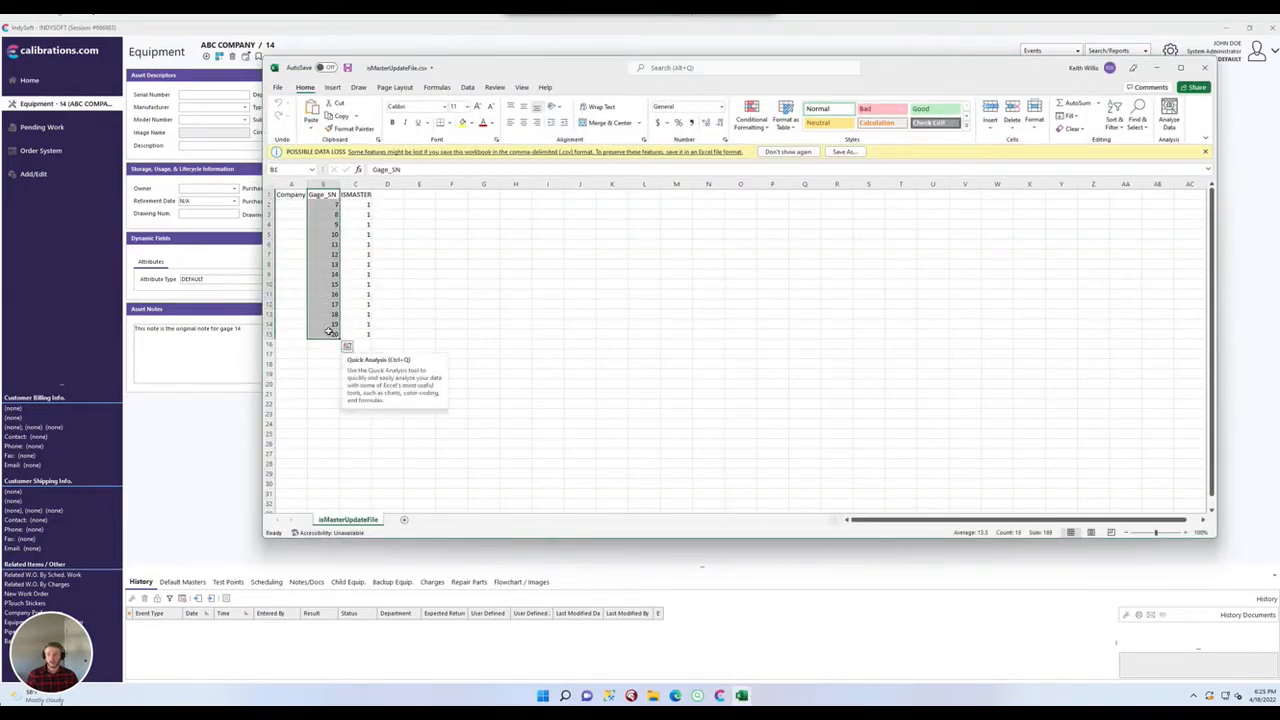
click(323, 334)
drag(337, 205, 329, 337)
click(339, 363)
click(333, 335)
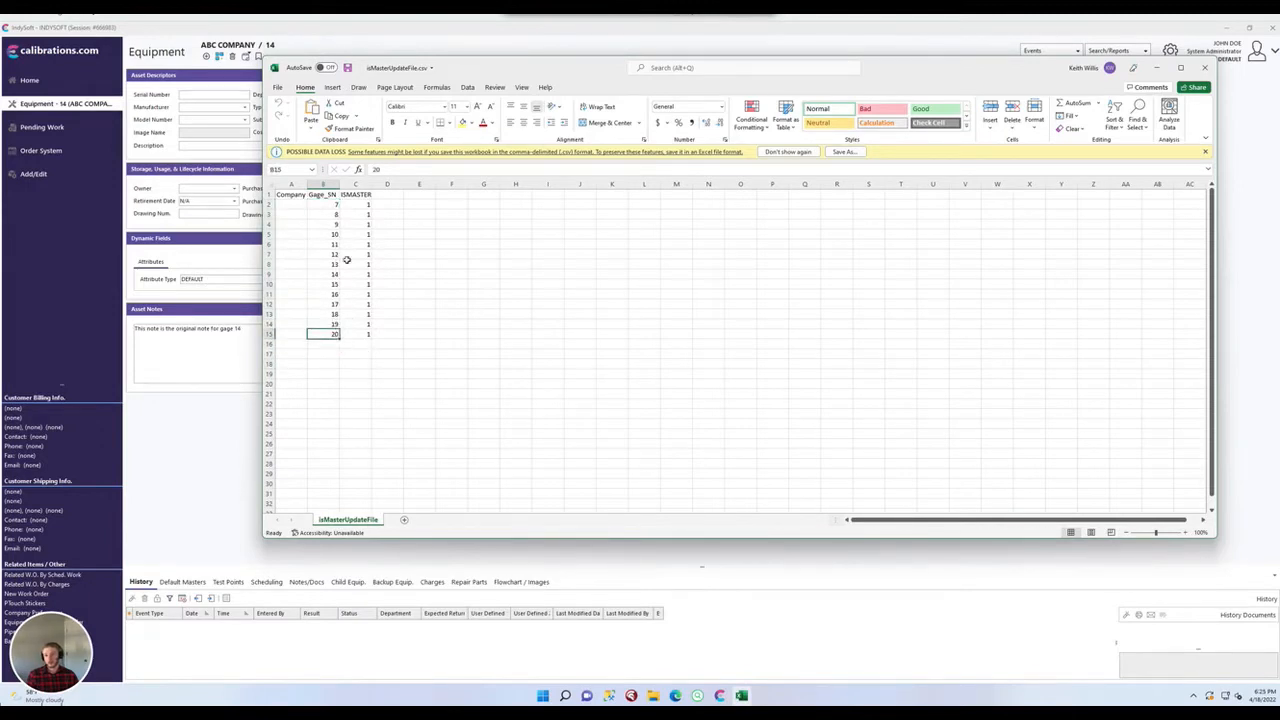
click(343, 215)
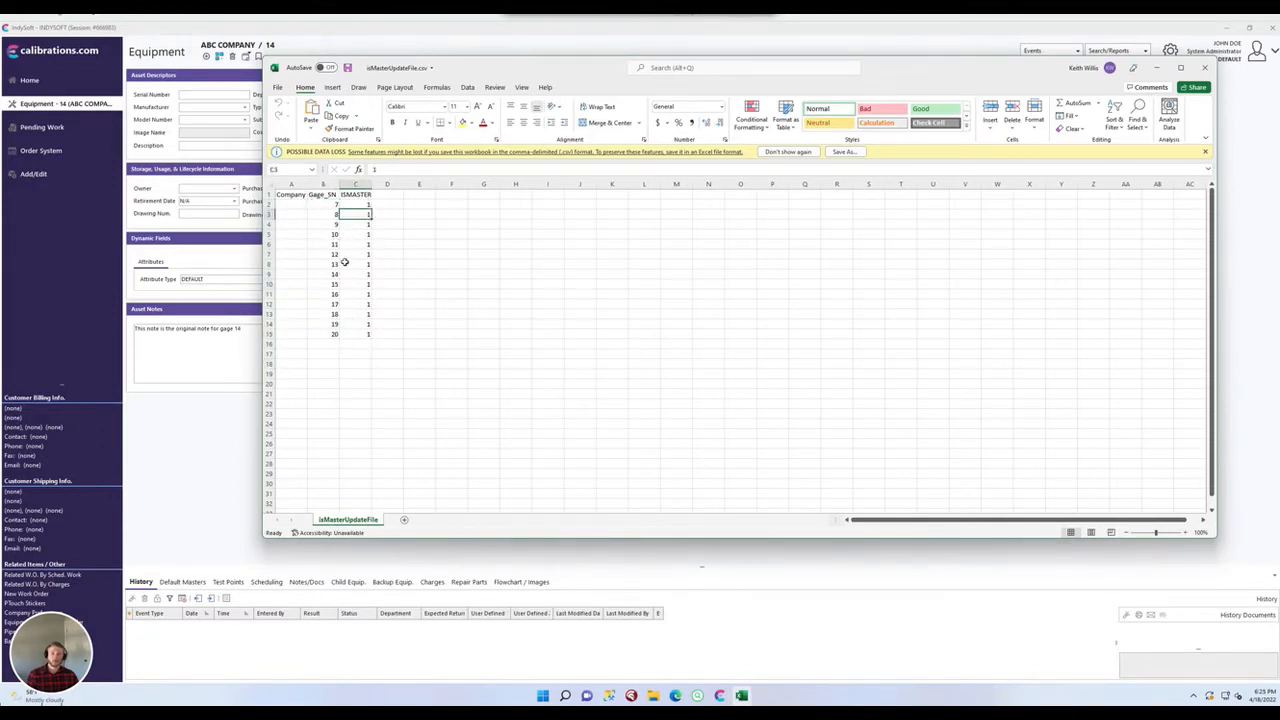
click(328, 214)
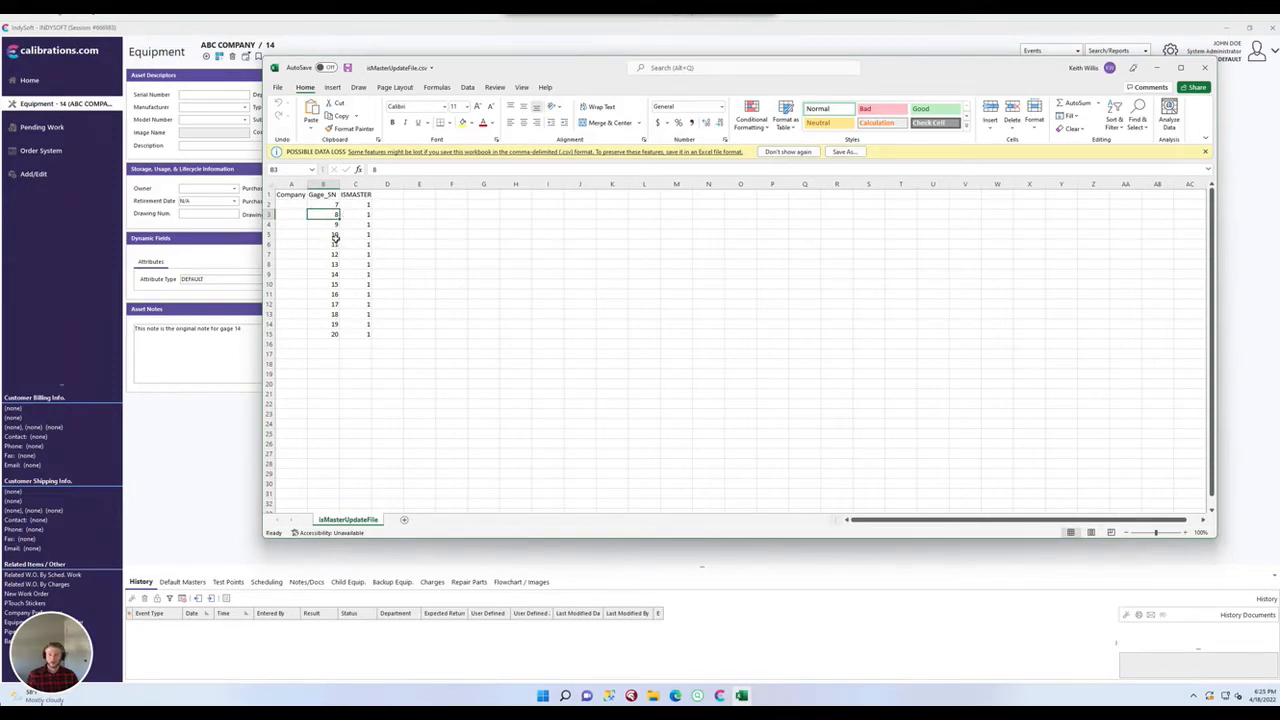
click(297, 206)
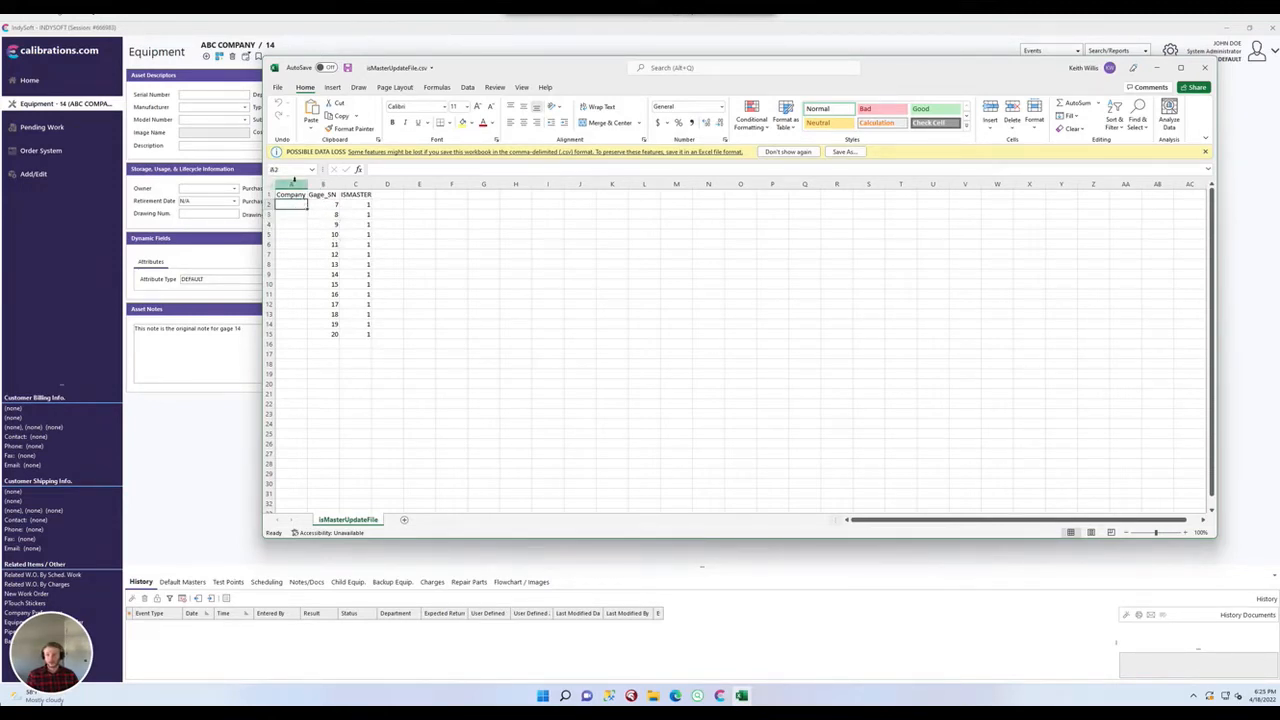
click(292, 183)
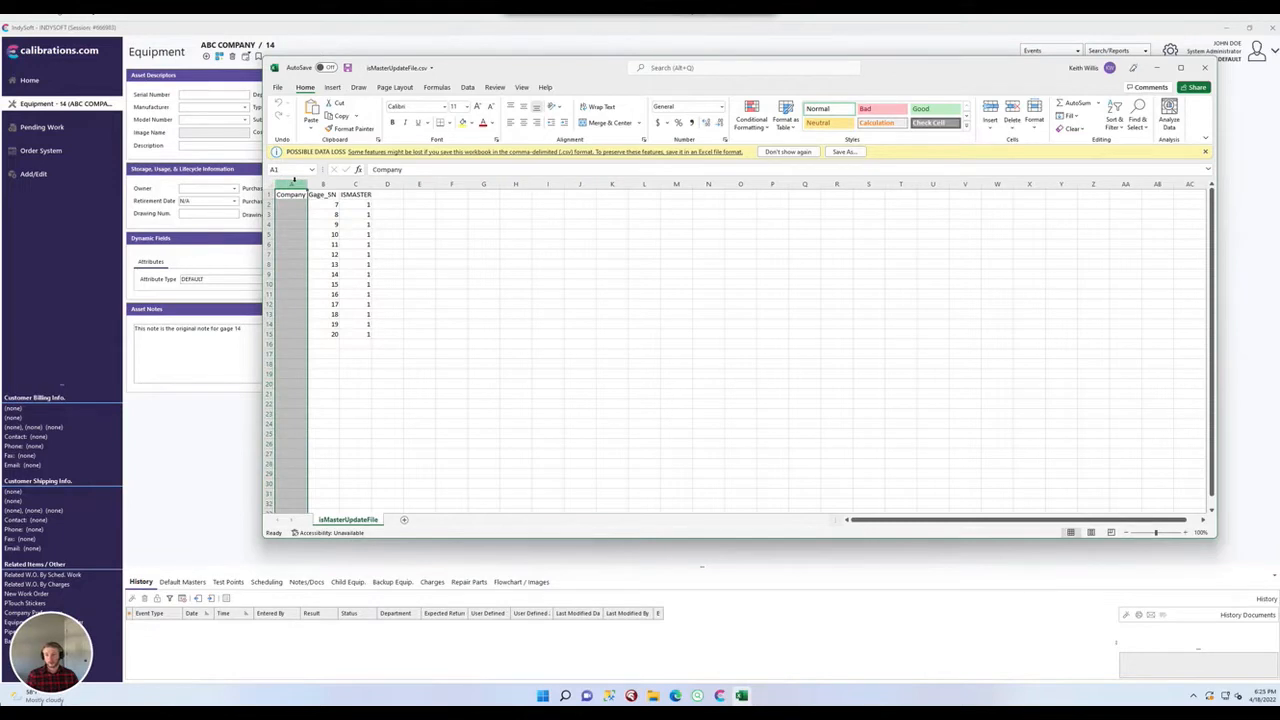
click(323, 183)
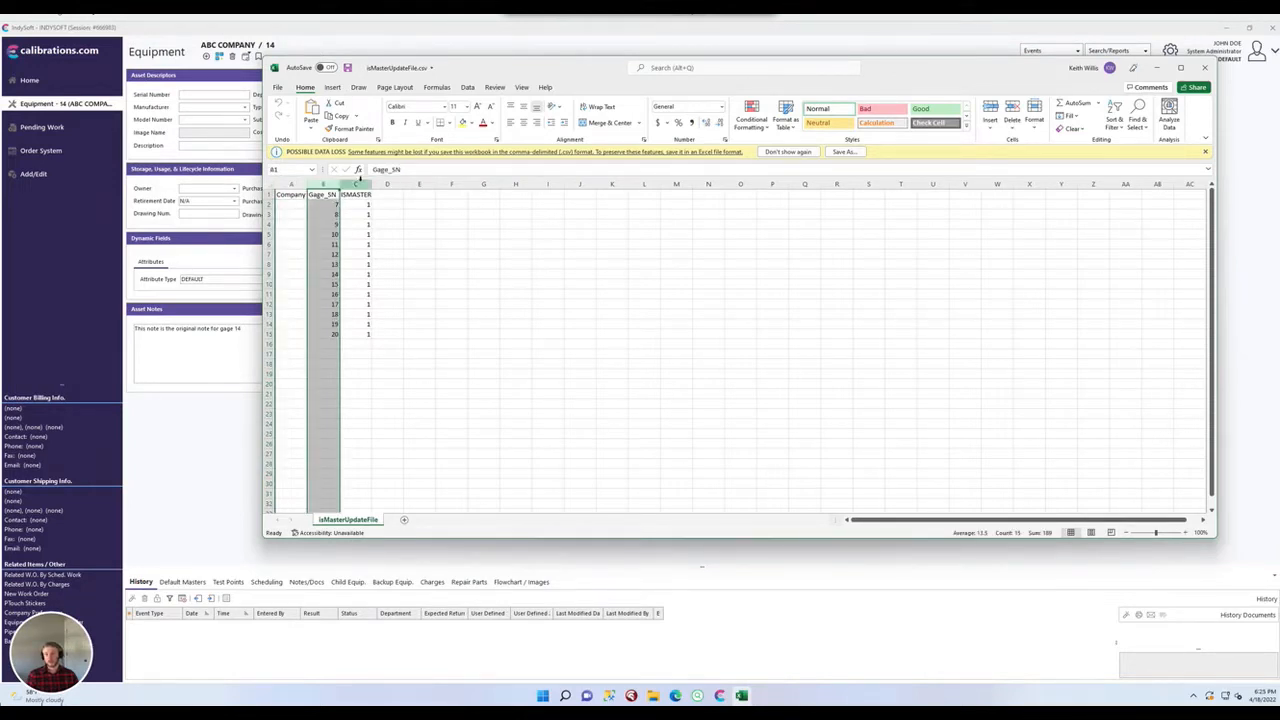
click(357, 183)
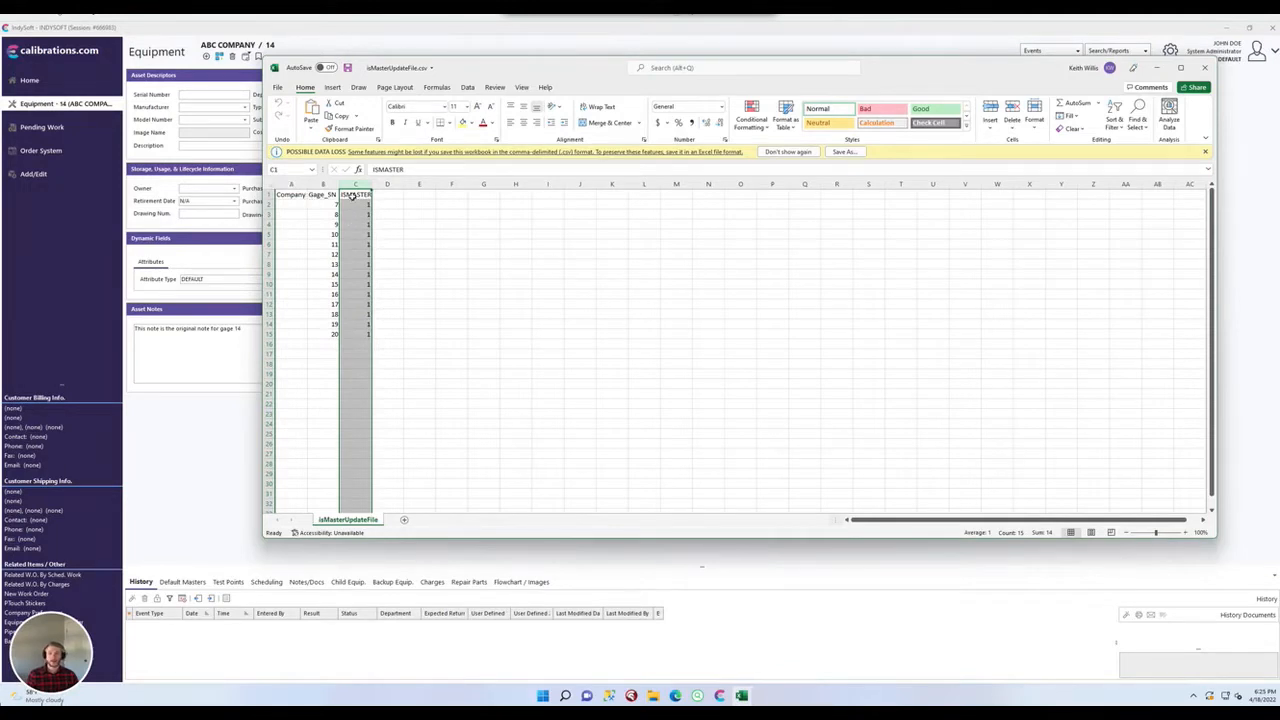
click(286, 184)
- Enter the sample values "Company" in cell A2 and "company2" in cell A3 of the Company column
click(298, 207)
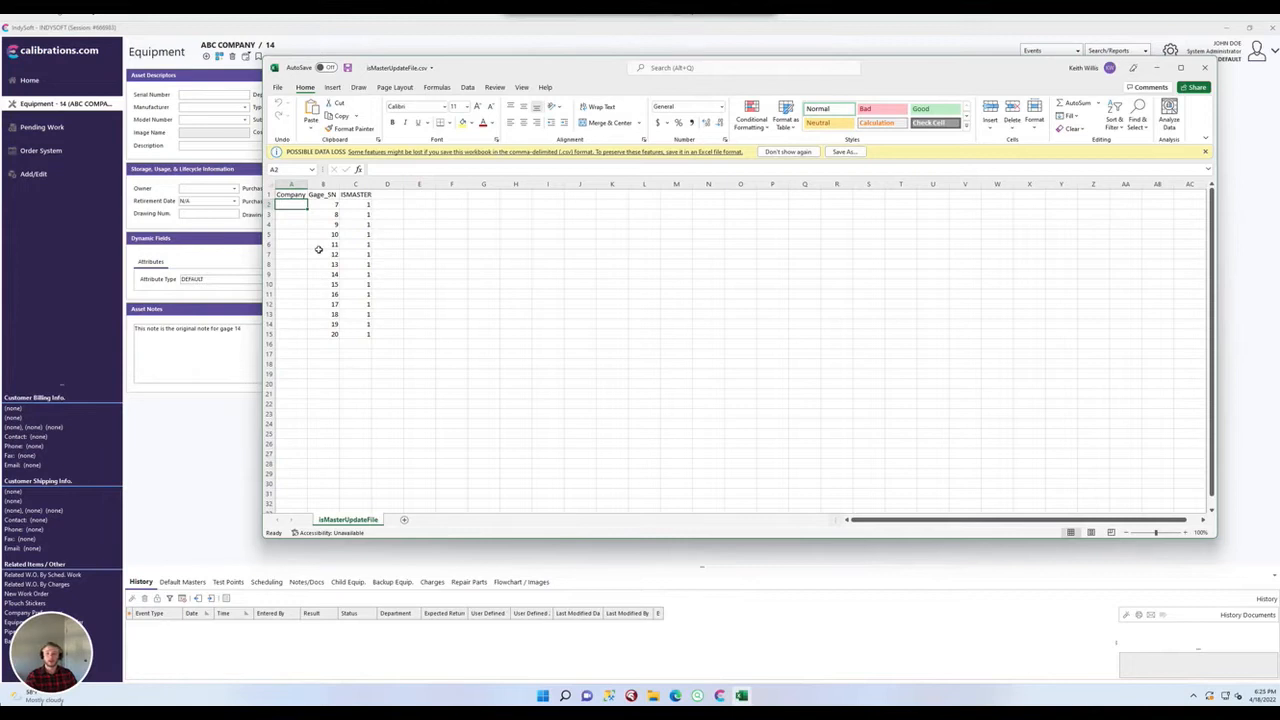
text(A)
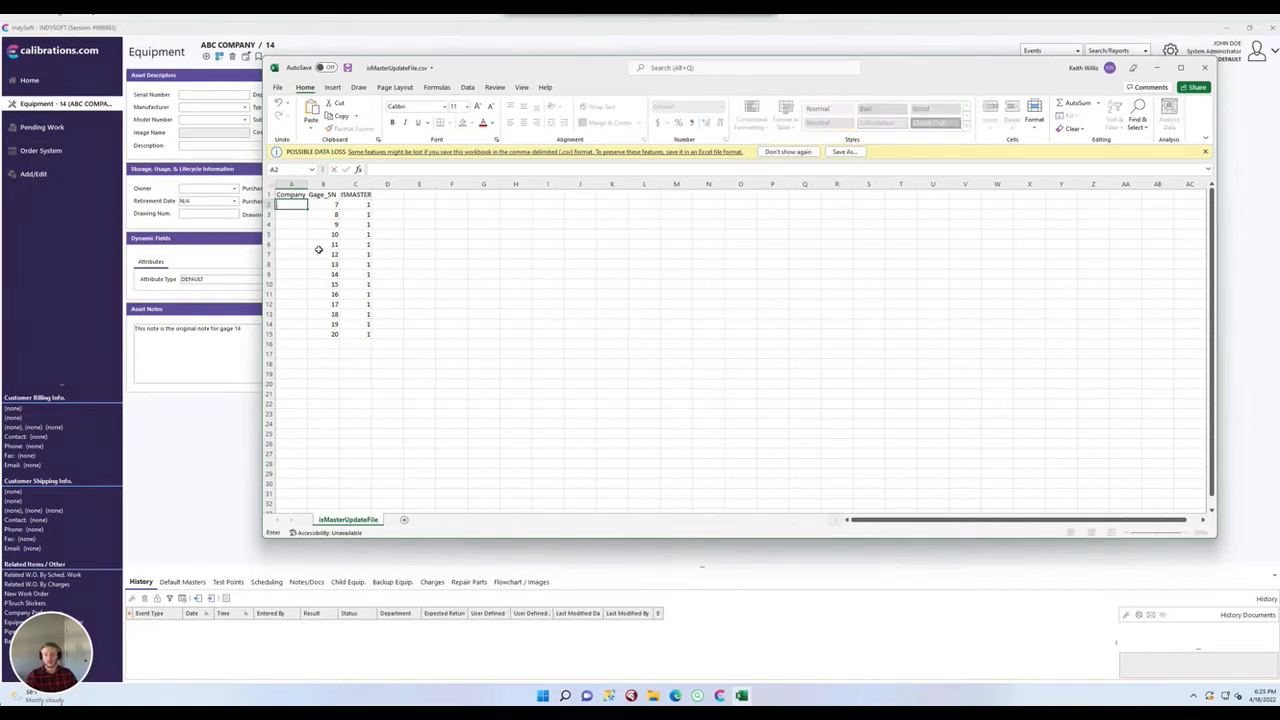
text(ompany)
key(Tab)
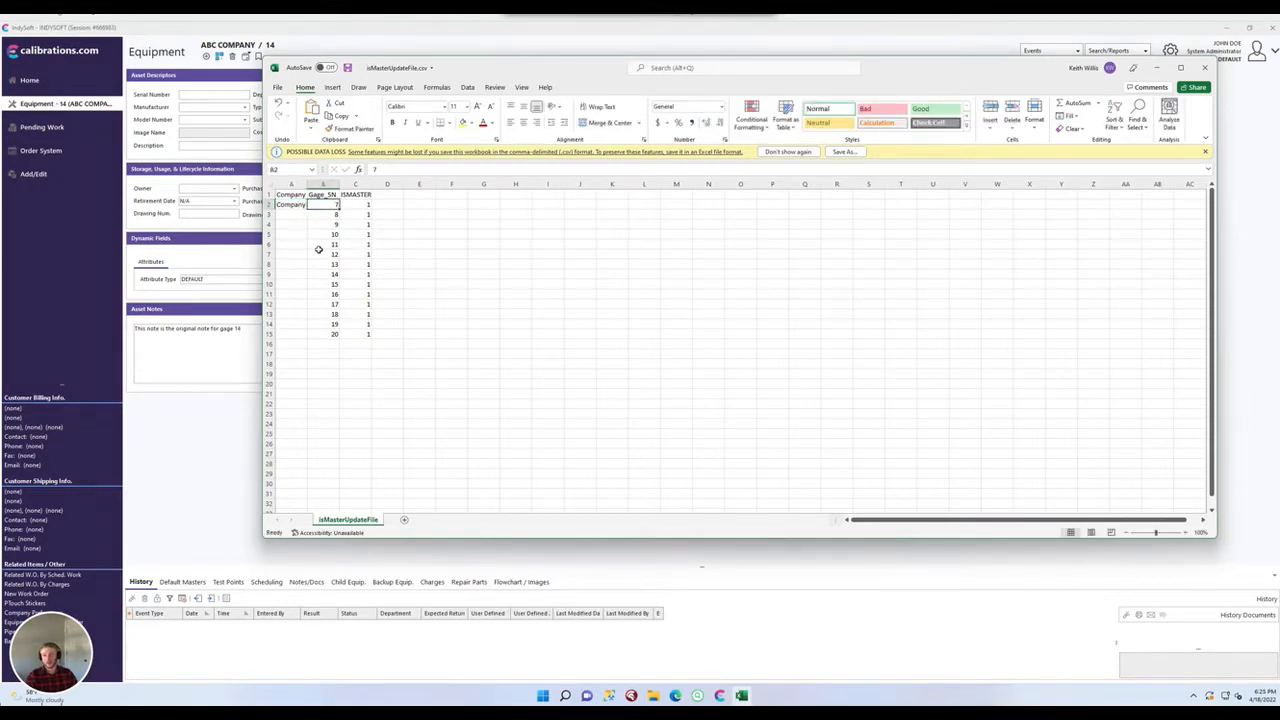
key(Return)
text(company)
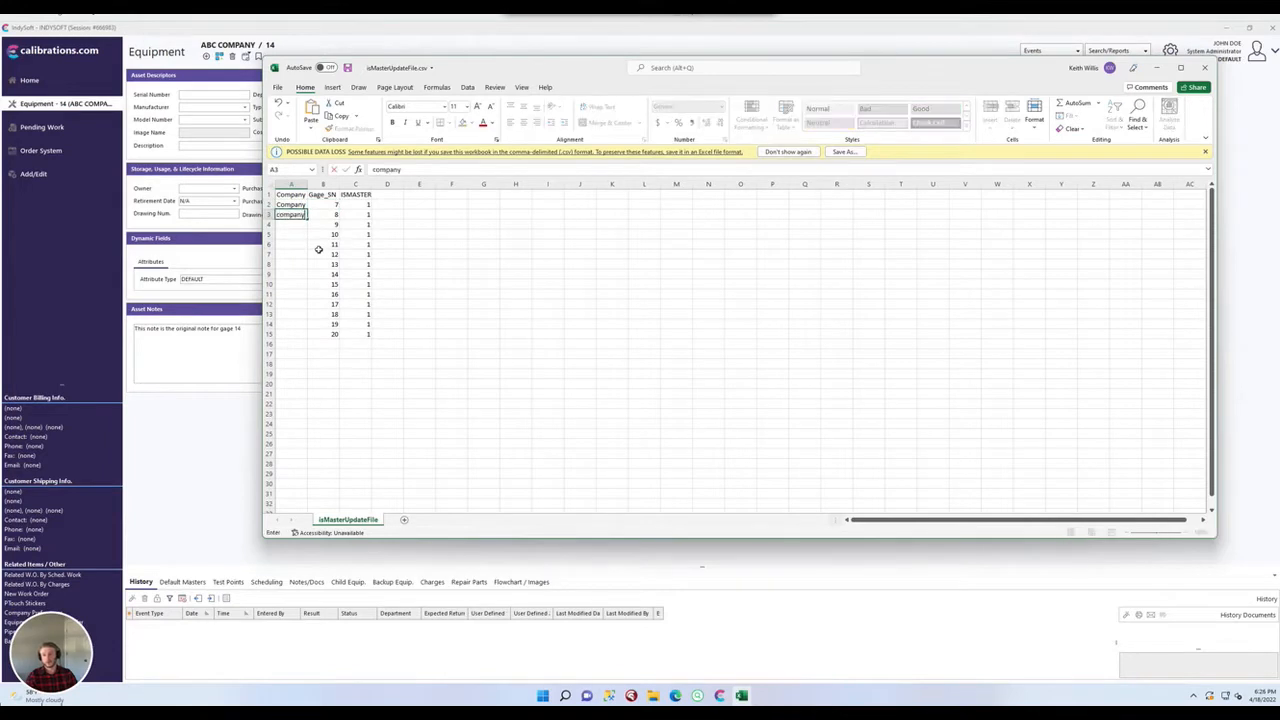
text(2)
key(Return)
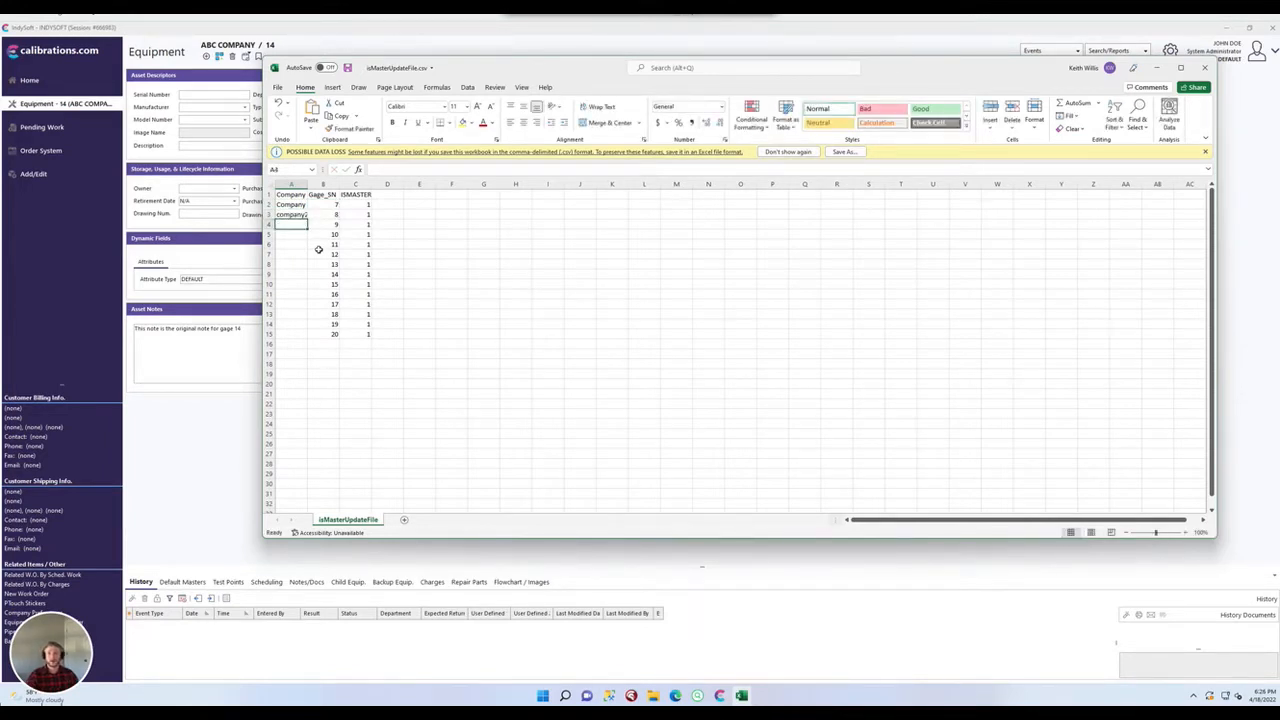
- Clear the sample company entries from cells A3 and A2
text(zx)
click(290, 215)
click(293, 227)
key(Up)
key(Right)
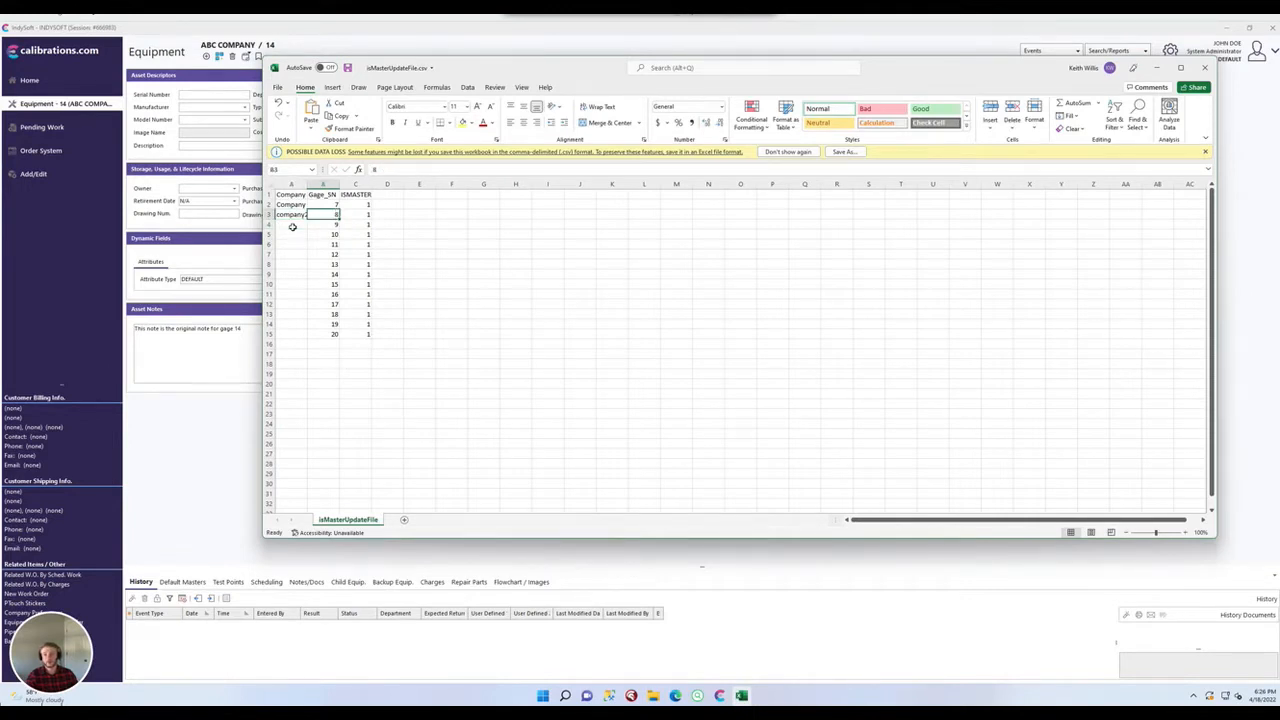
key(Left)
key(Delete)
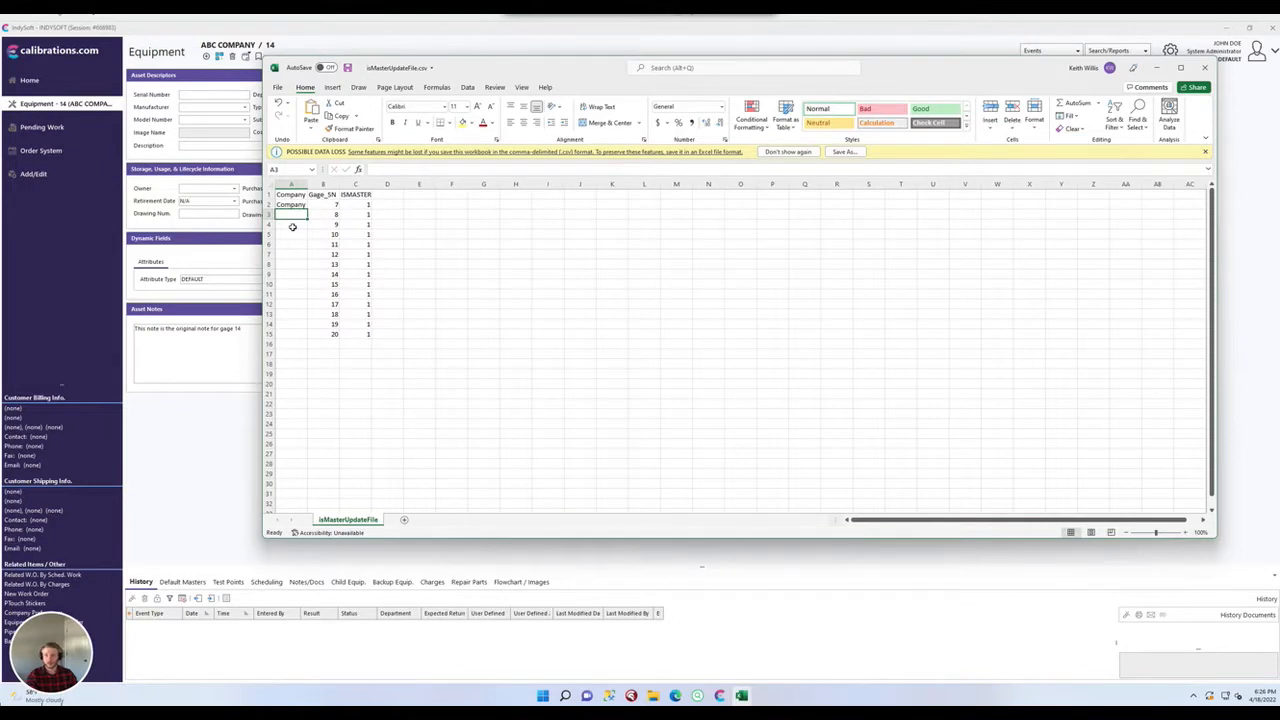
click(287, 204)
key(Delete)
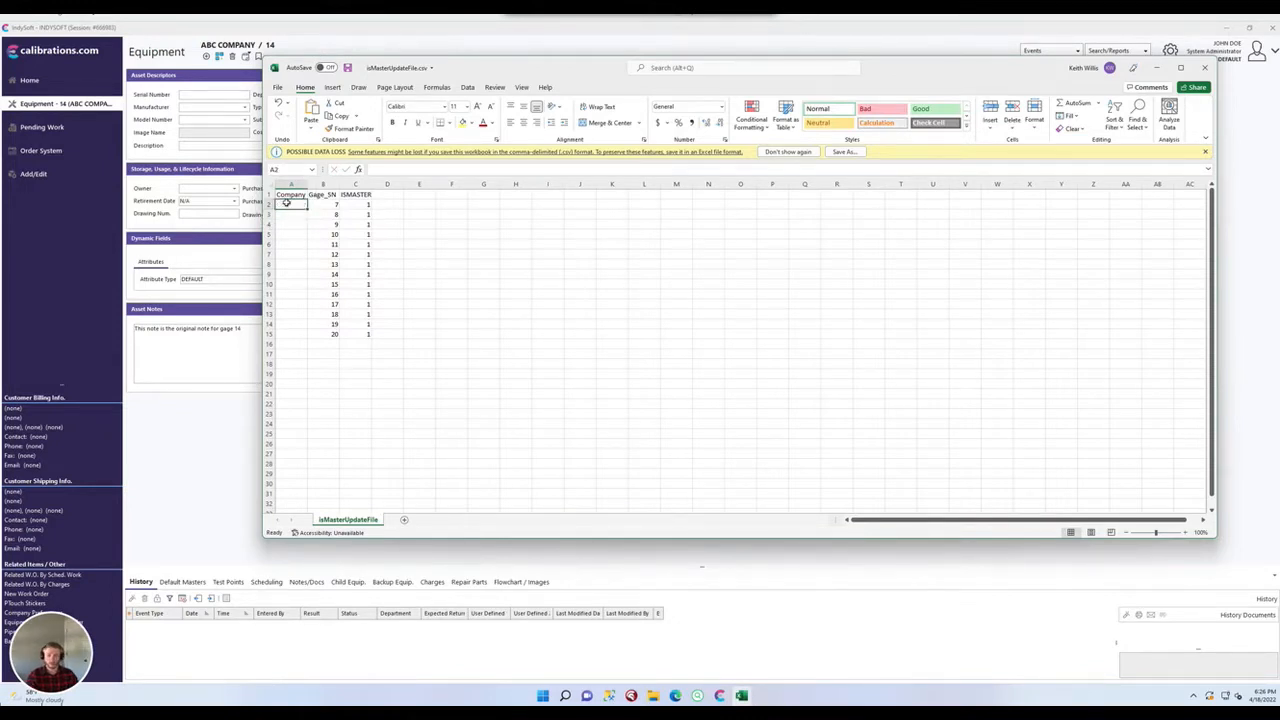
- Try the value TRUE in cell D2 beside the ISMASTER column and discard the entry
click(352, 200)
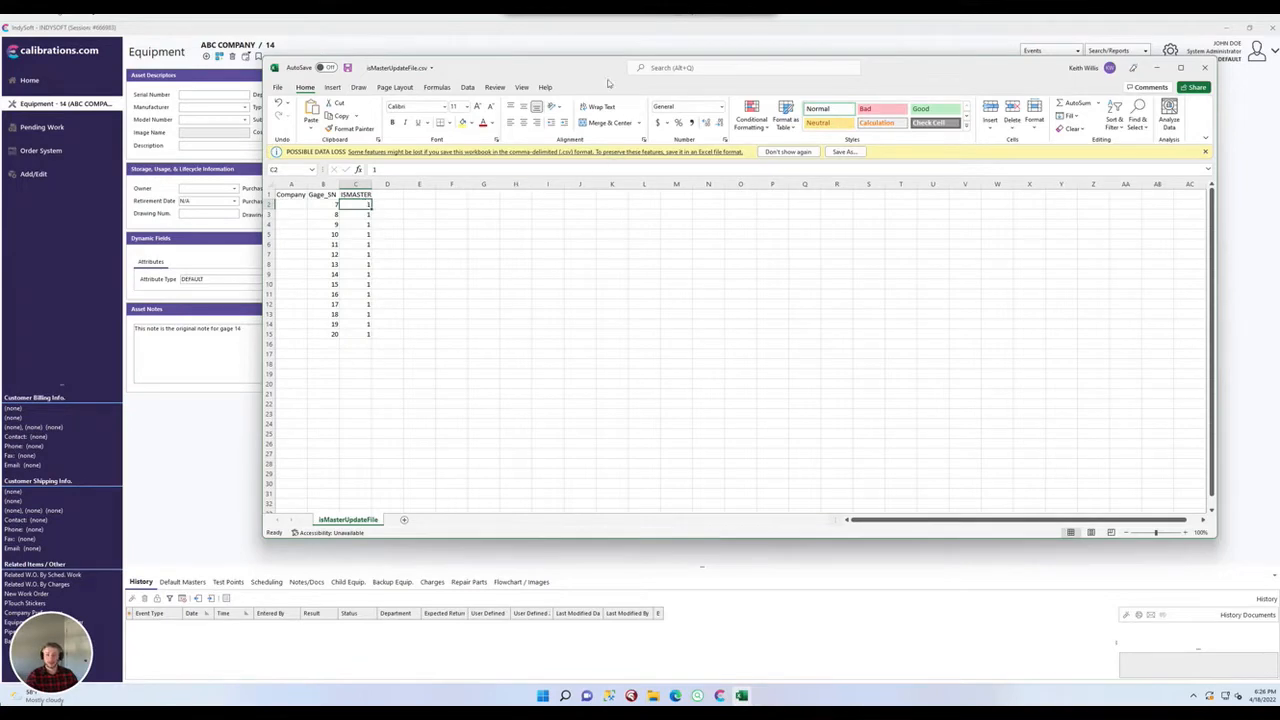
drag(600, 70, 563, 126)
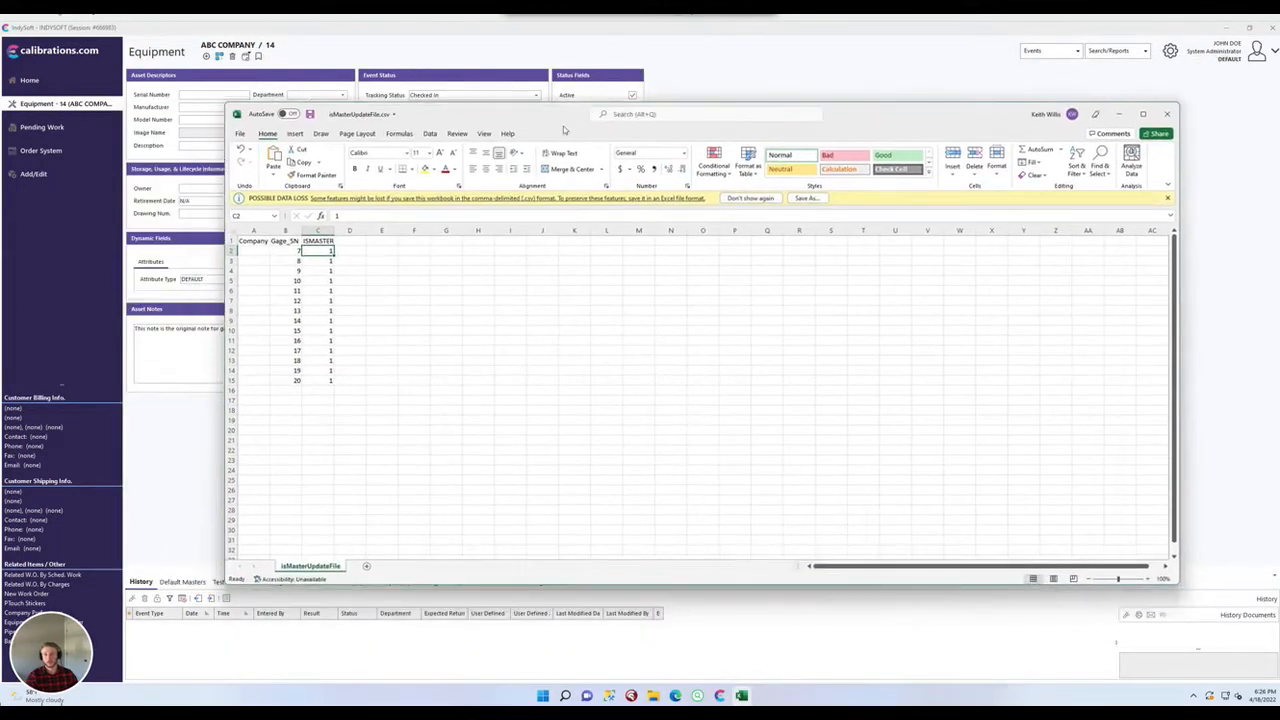
click(319, 269)
click(325, 250)
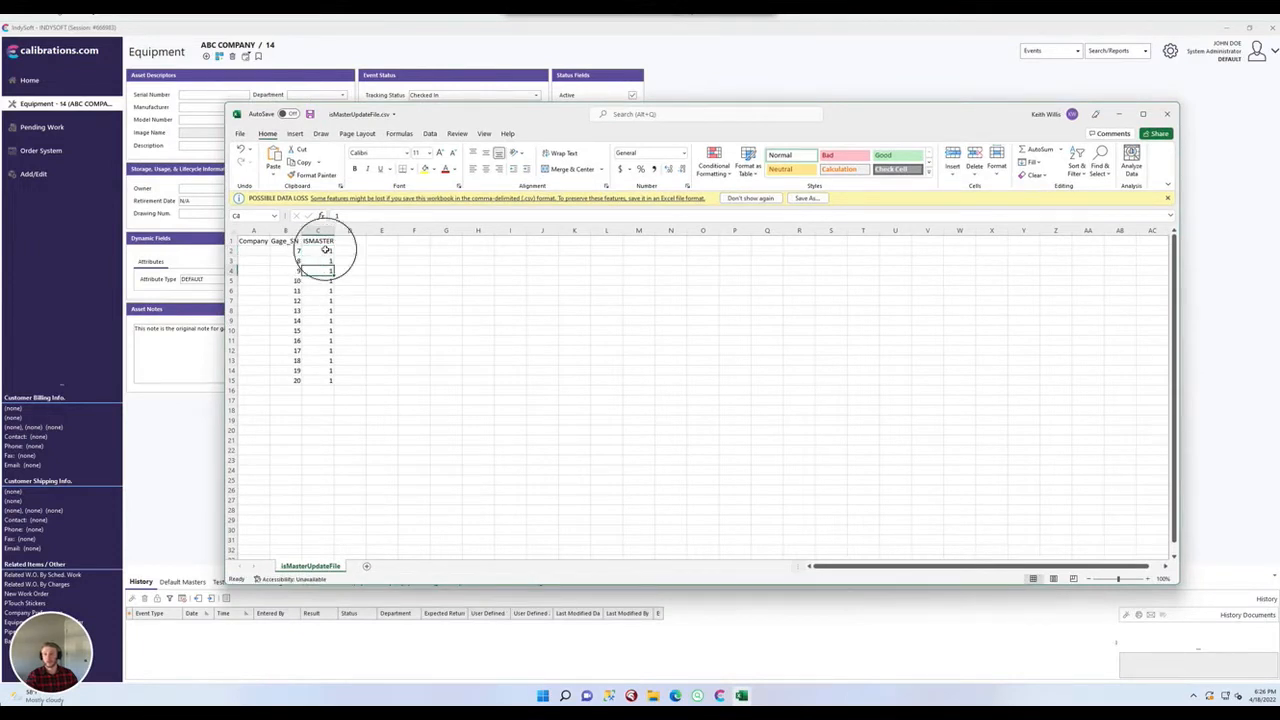
click(361, 254)
text(T)
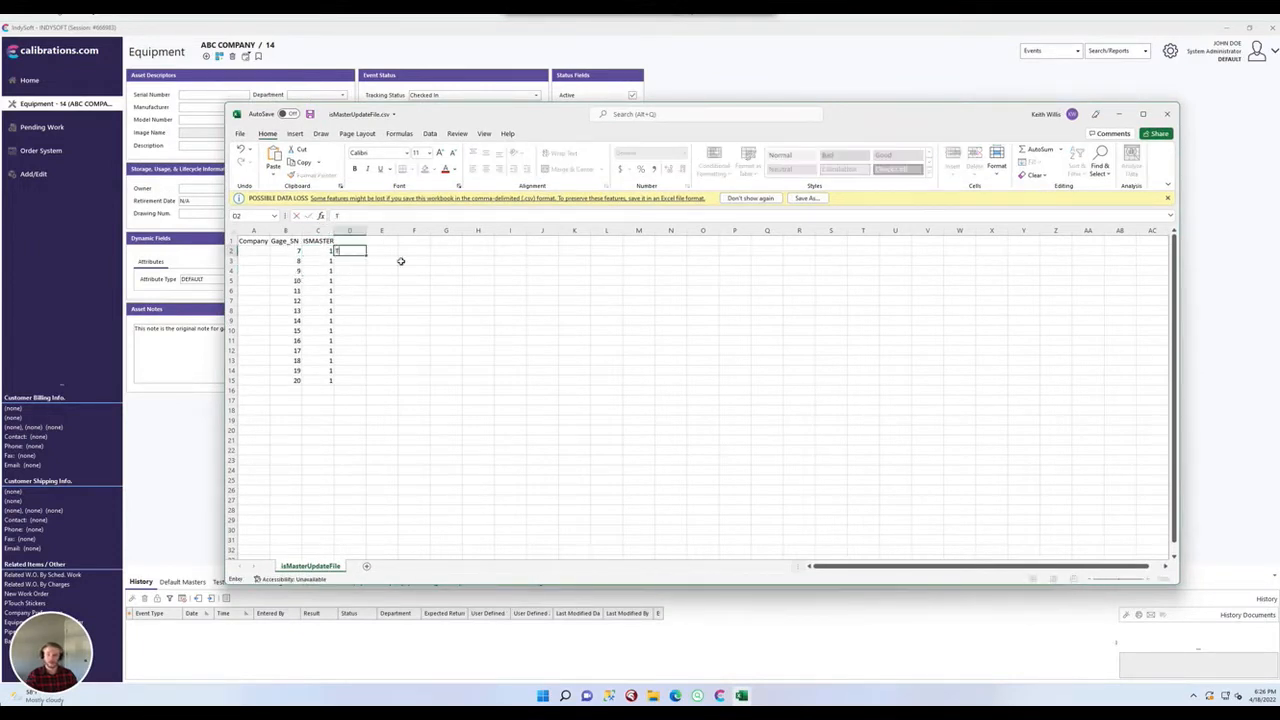
text(RUE)
key(BackSpace)
key(BackSpace)
key(BackSpace)
click(627, 380)
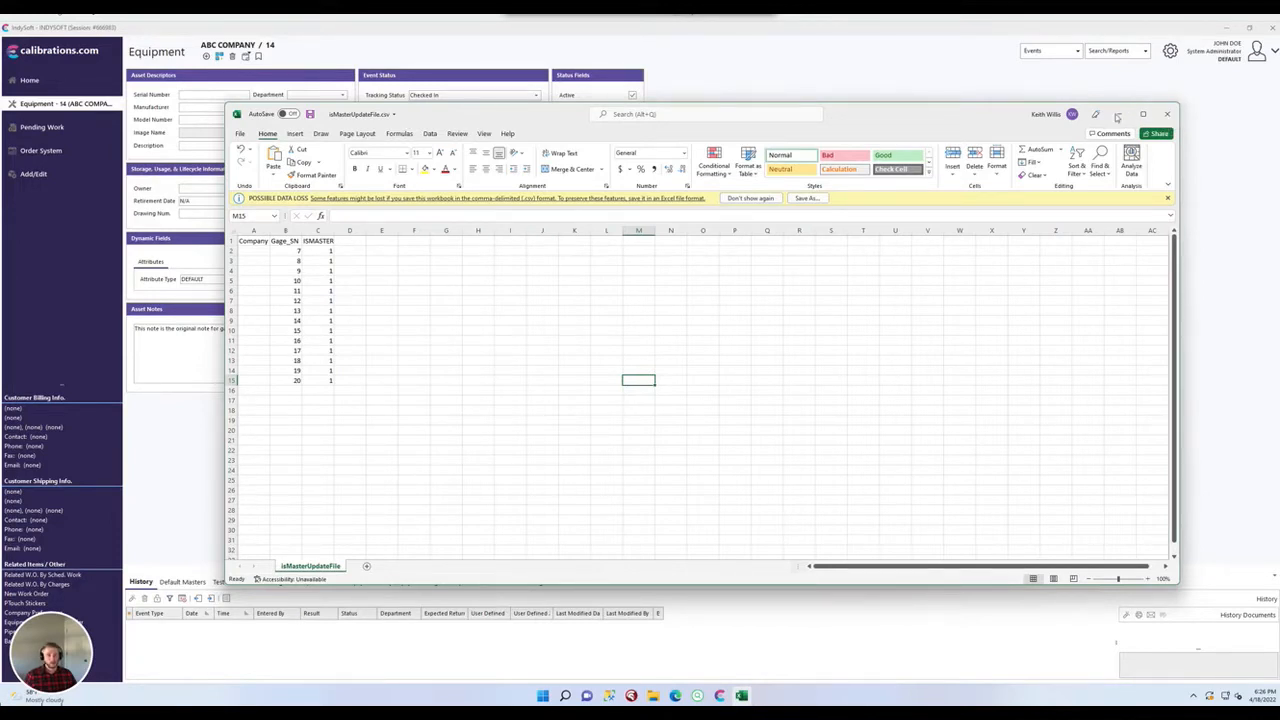
- Close isMasterUpdateFile.csv without saving and bring up the IndySoft folder in File Explorer
click(1166, 115)
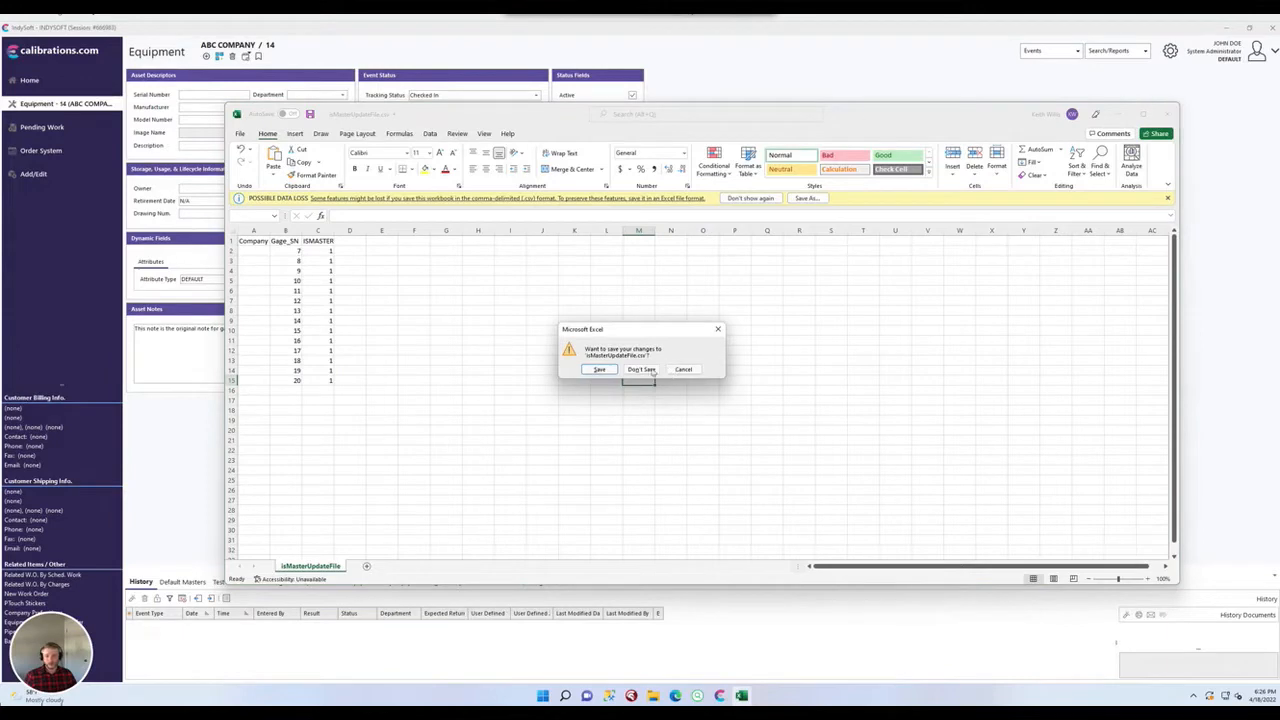
click(645, 369)
mouse_move(660, 696)
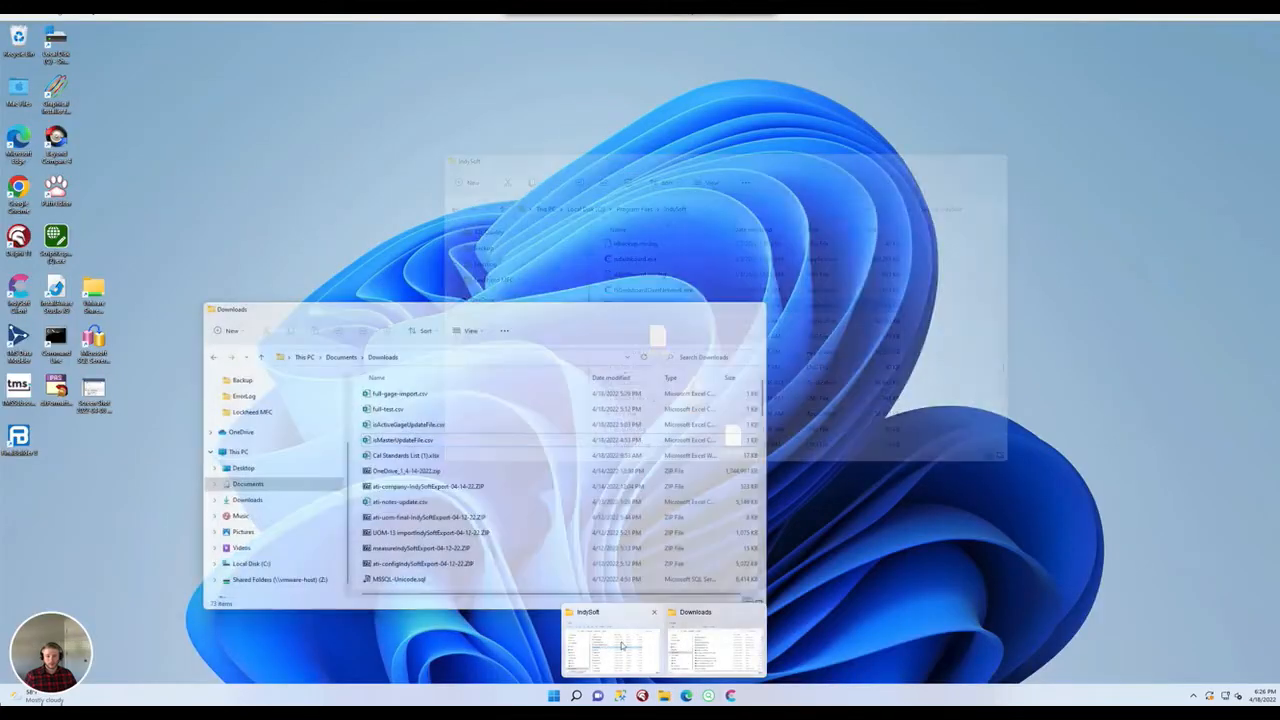
click(612, 645)
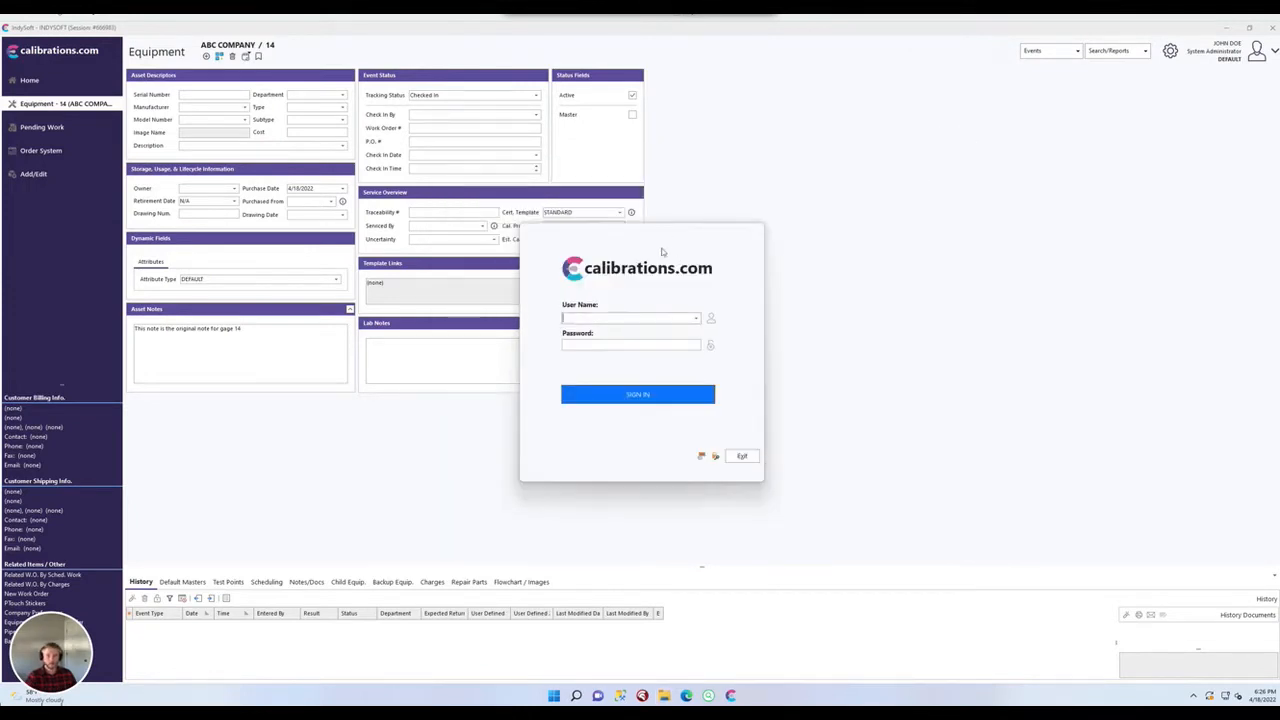
- Sign in to the import tool with the user name INDYSOFT and the account password
click(637, 316)
text(indySOFT)
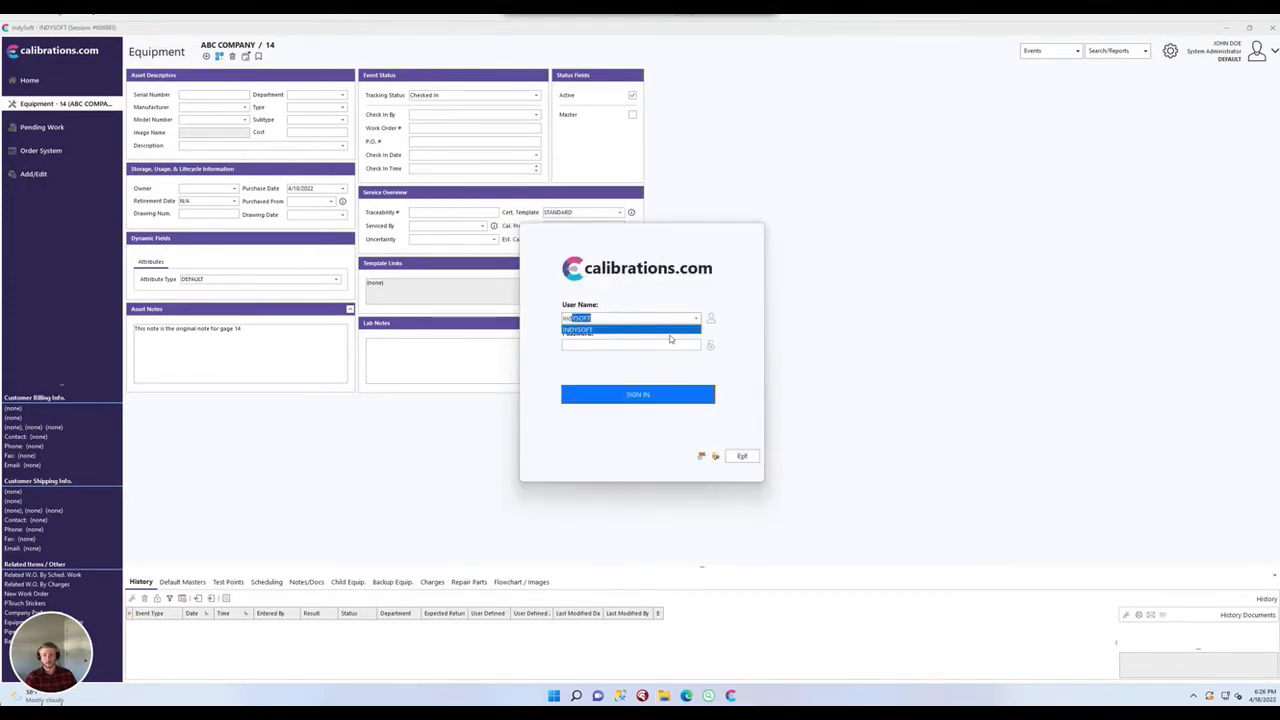
key(Tab)
text(*)
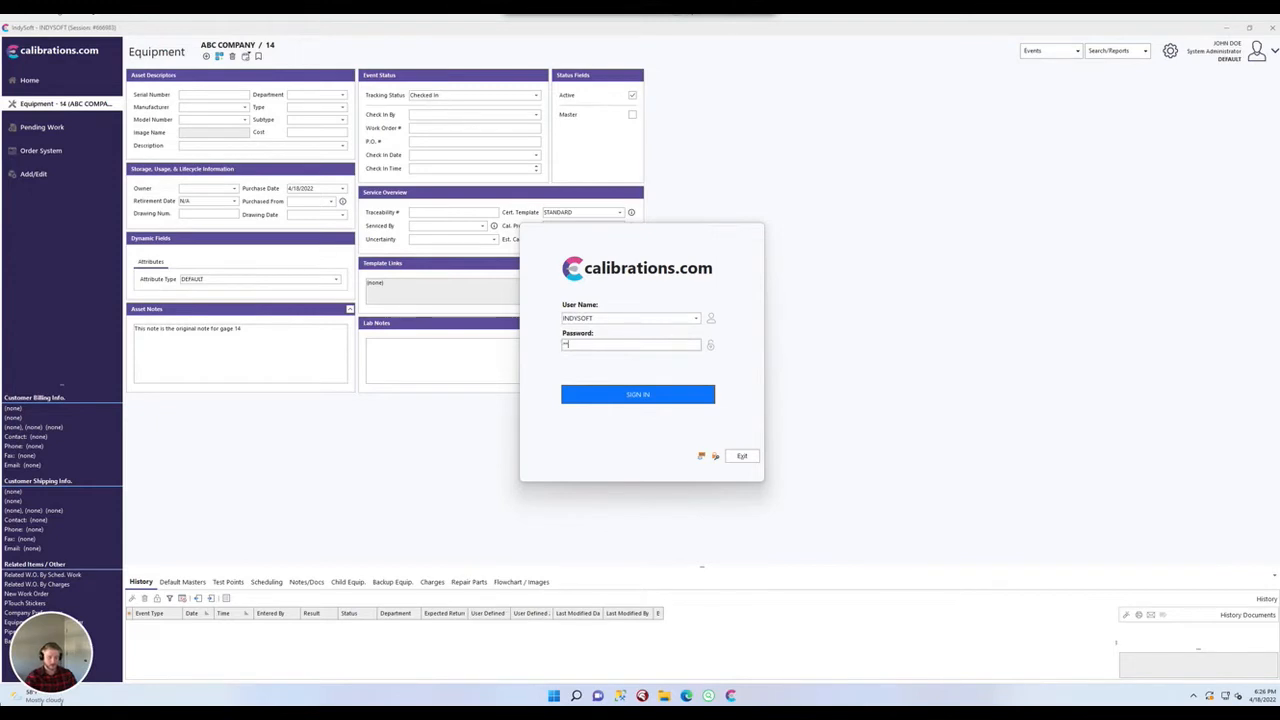
key(BackSpace)
key(BackSpace)
key(BackSpace)
key(BackSpace)
key(BackSpace)
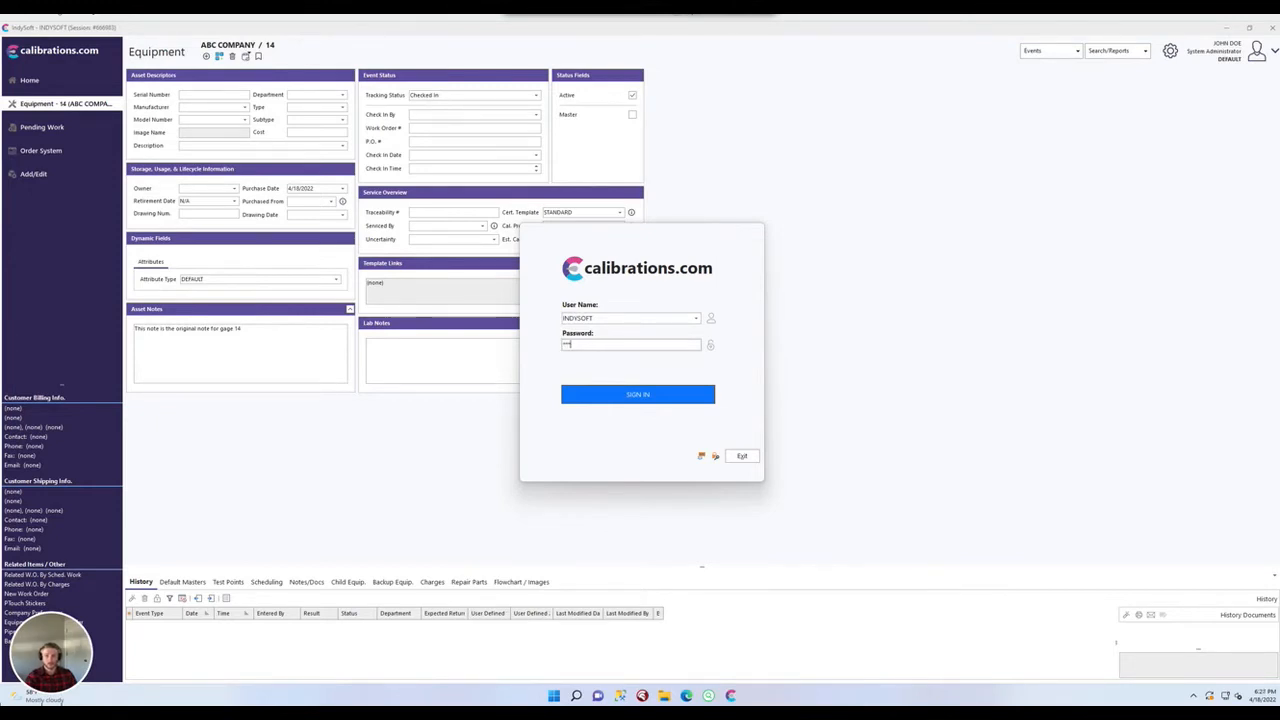
key(Return)
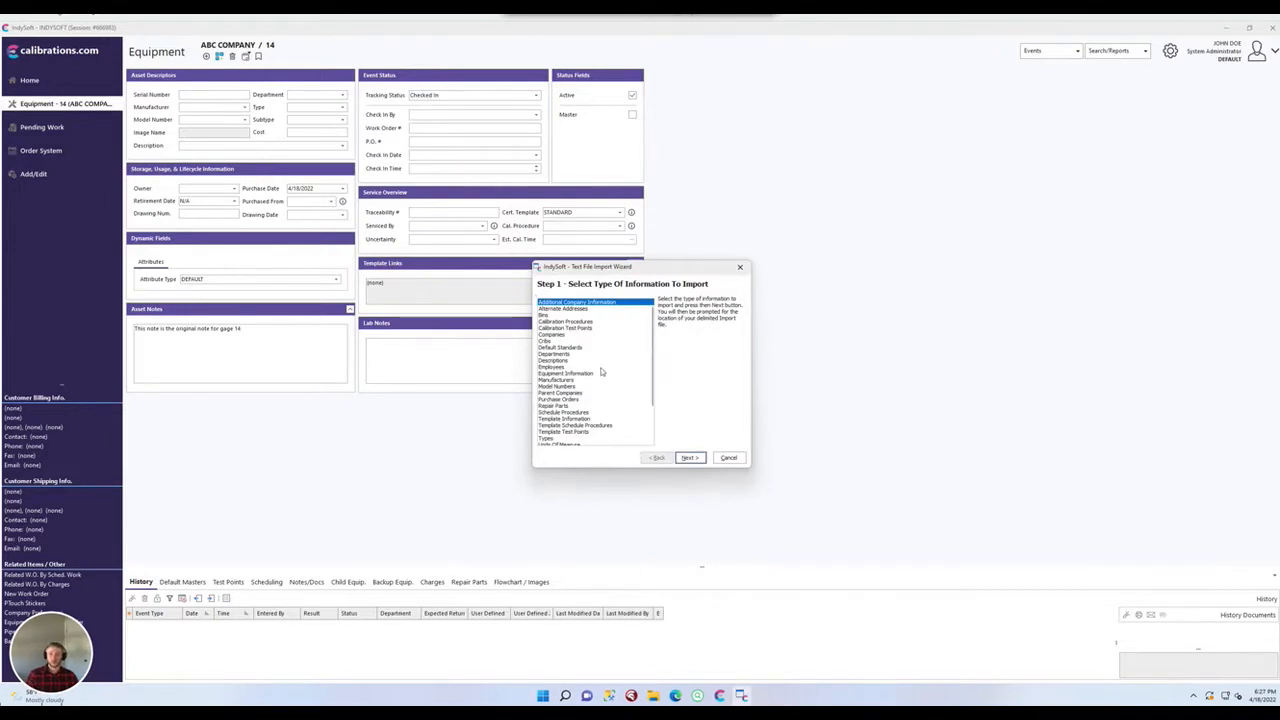
- Choose Equipment Information as the type of information to import and proceed to the import file and formatting options
click(594, 373)
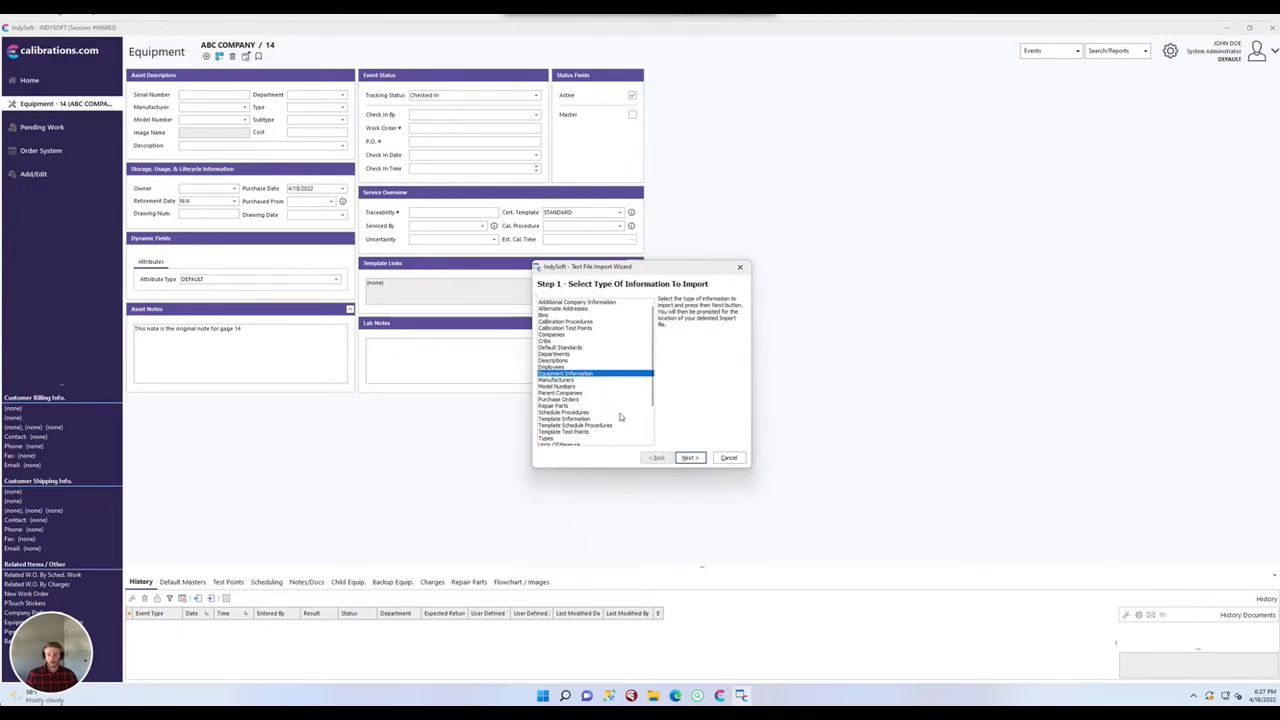
click(564, 334)
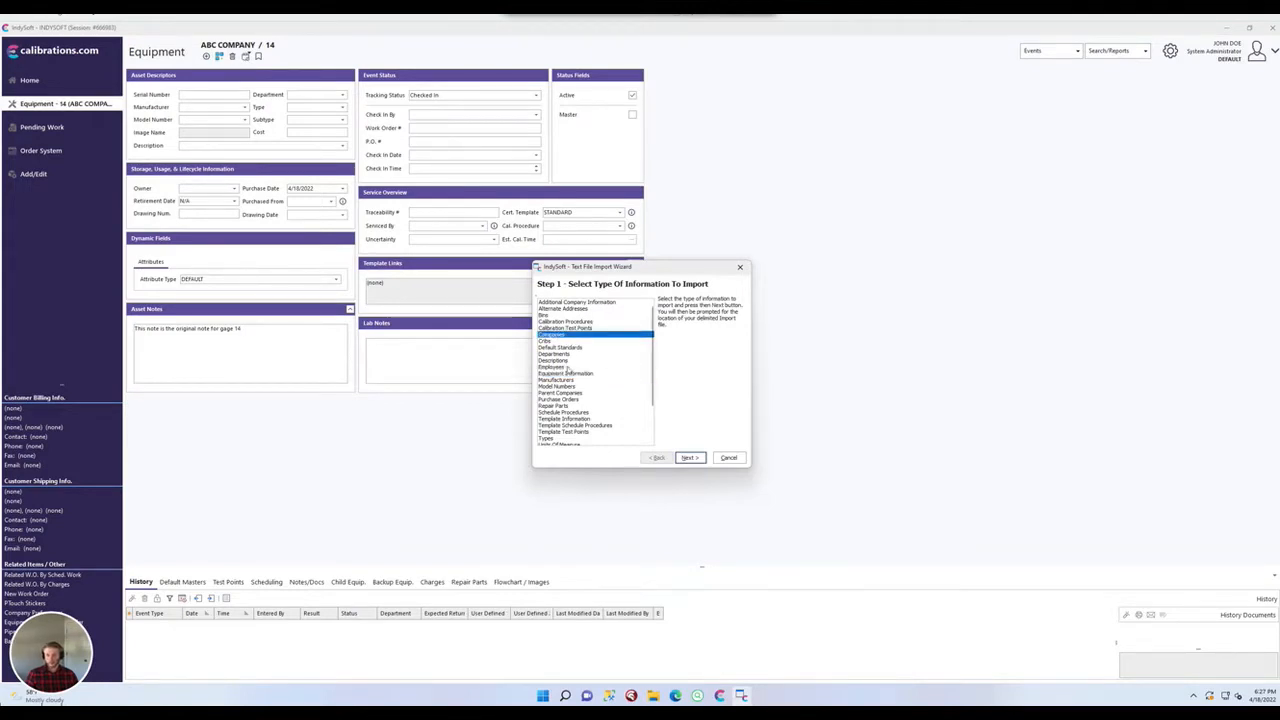
click(567, 372)
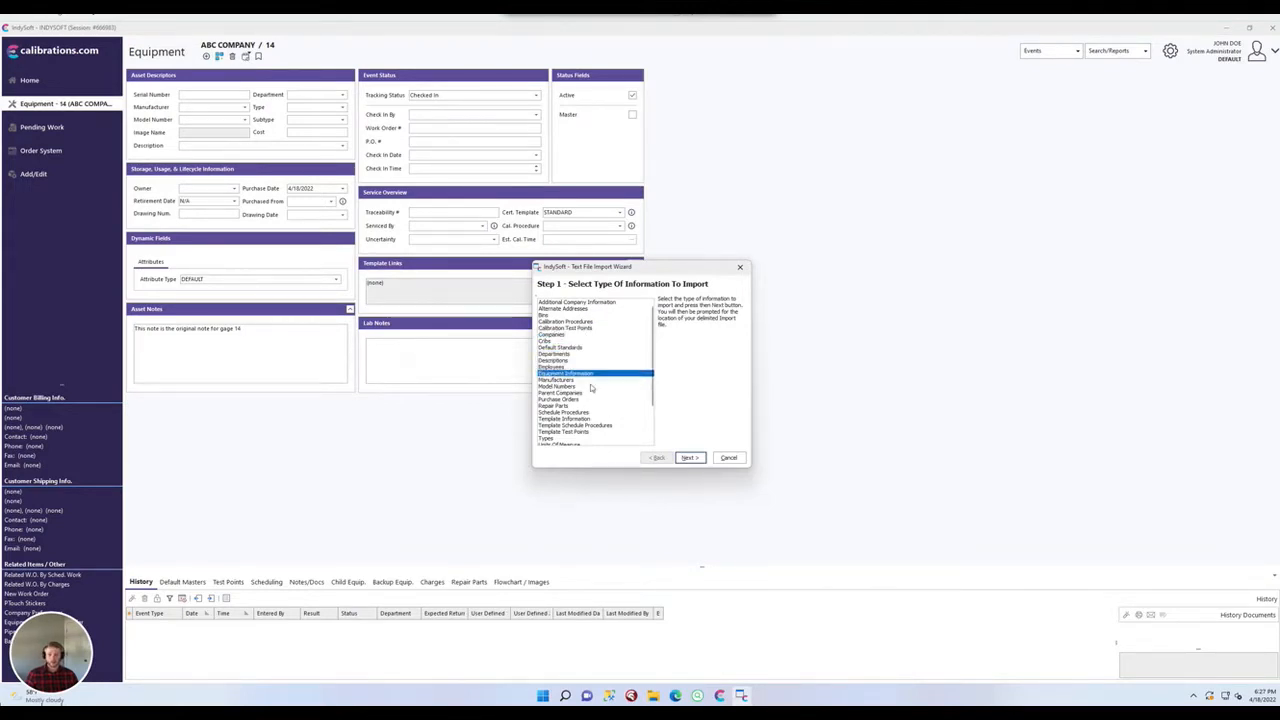
click(565, 367)
click(588, 374)
click(689, 458)
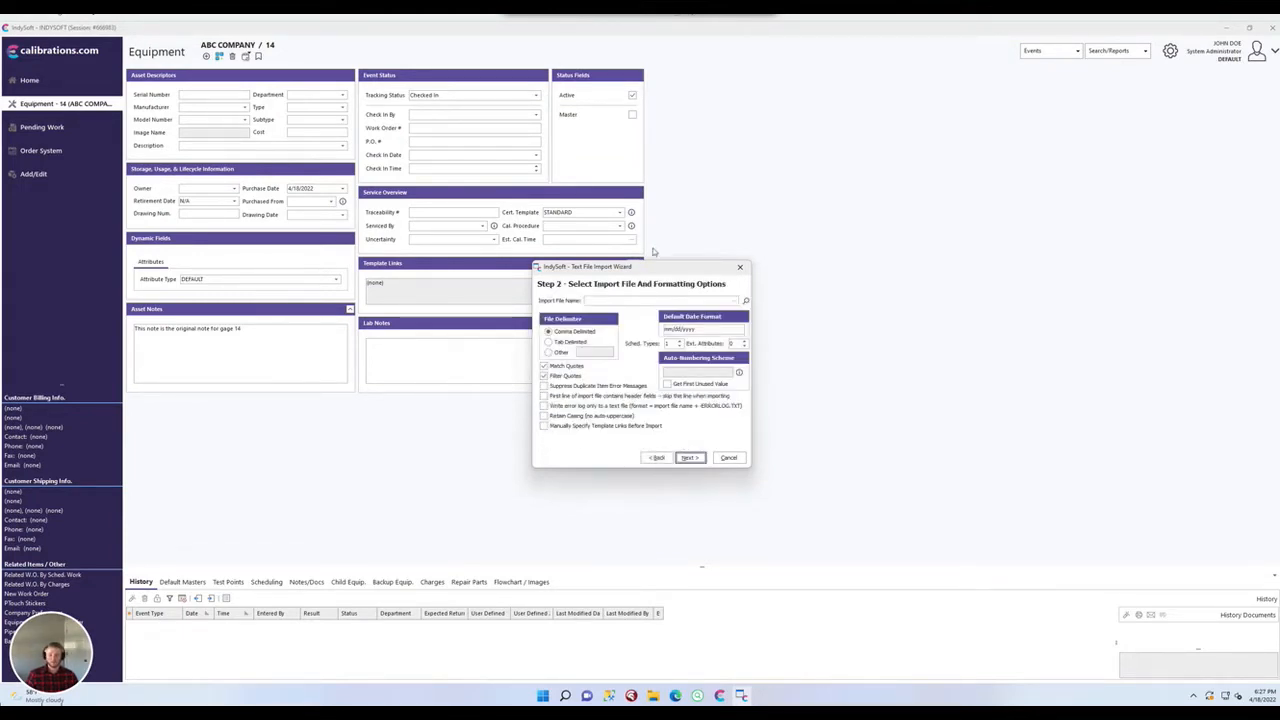
- Choose isMasterUpdateFile.csv from the Downloads folder inside Documents as the import file
mouse_move(662, 268)
mouse_down()
mouse_move(714, 262)
mouse_move(680, 264)
mouse_up()
click(752, 298)
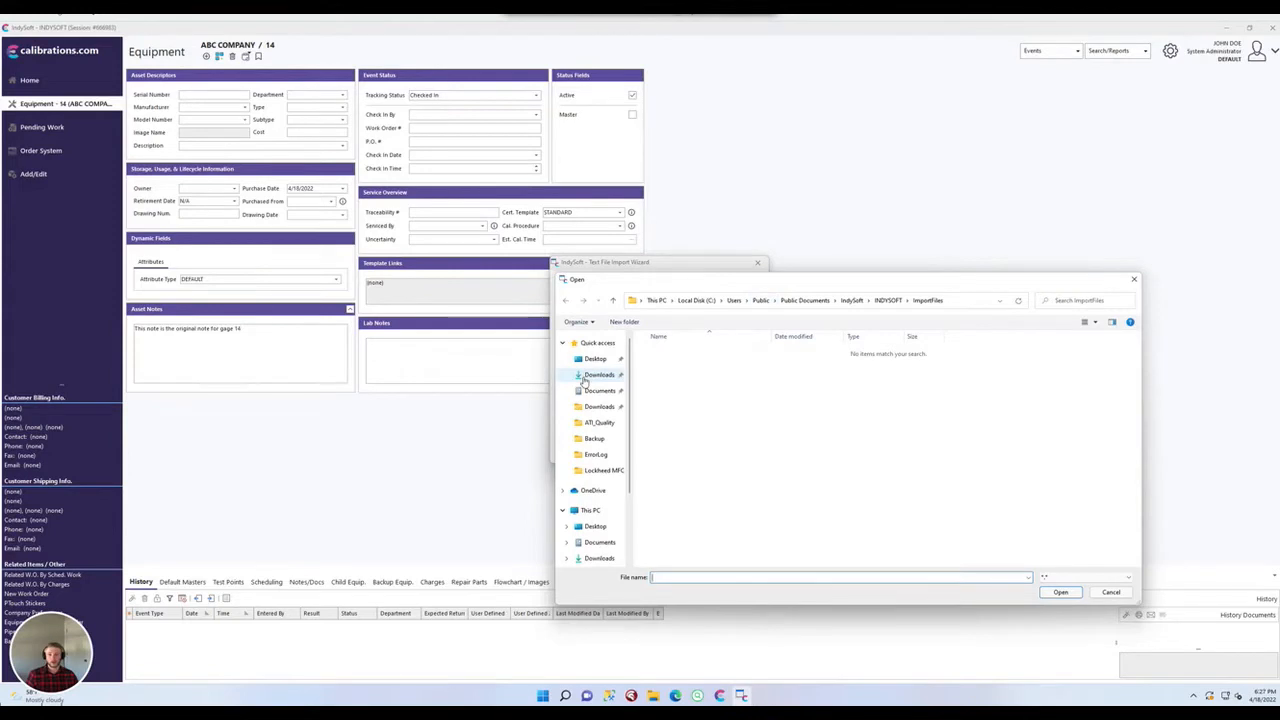
click(599, 390)
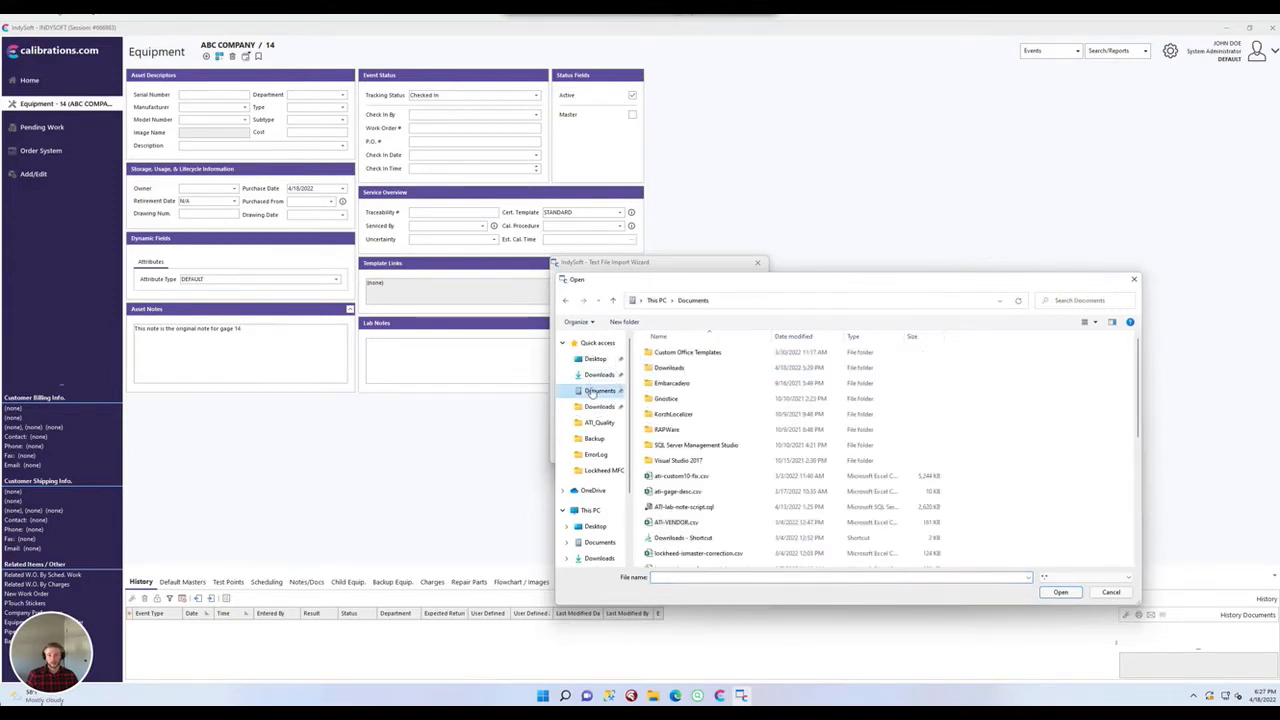
double_click(669, 368)
click(686, 398)
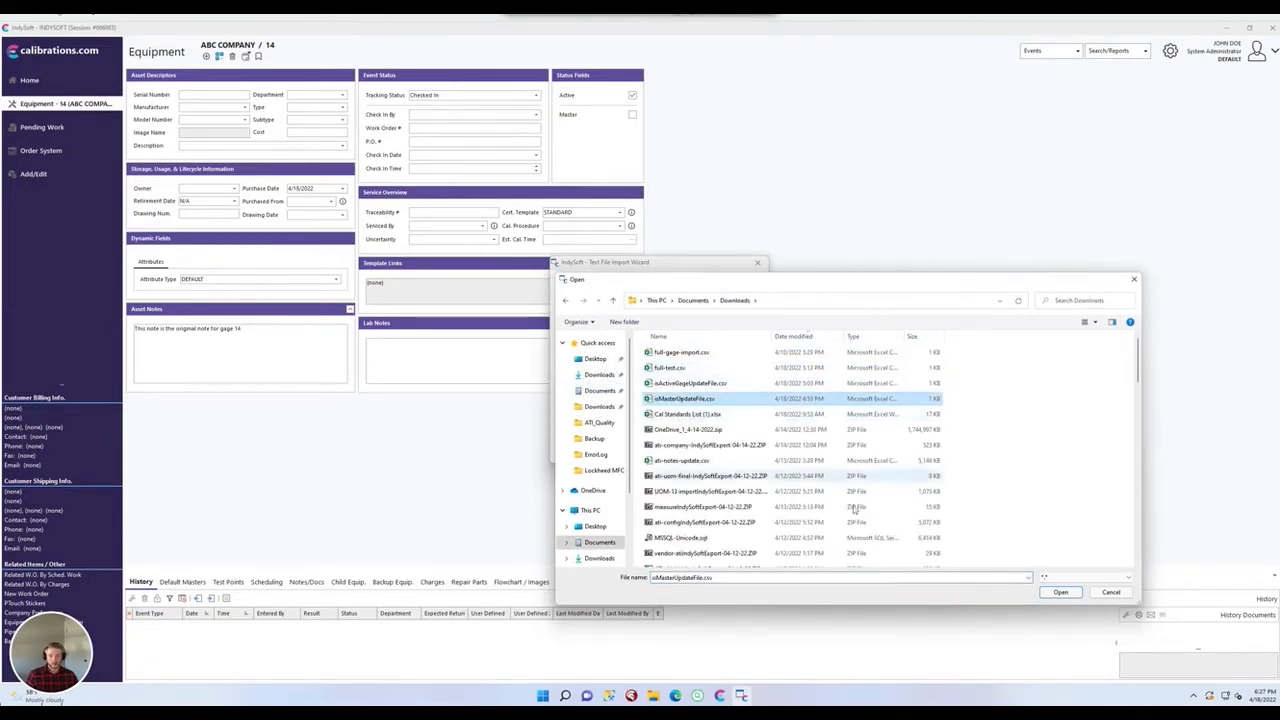
click(1063, 596)
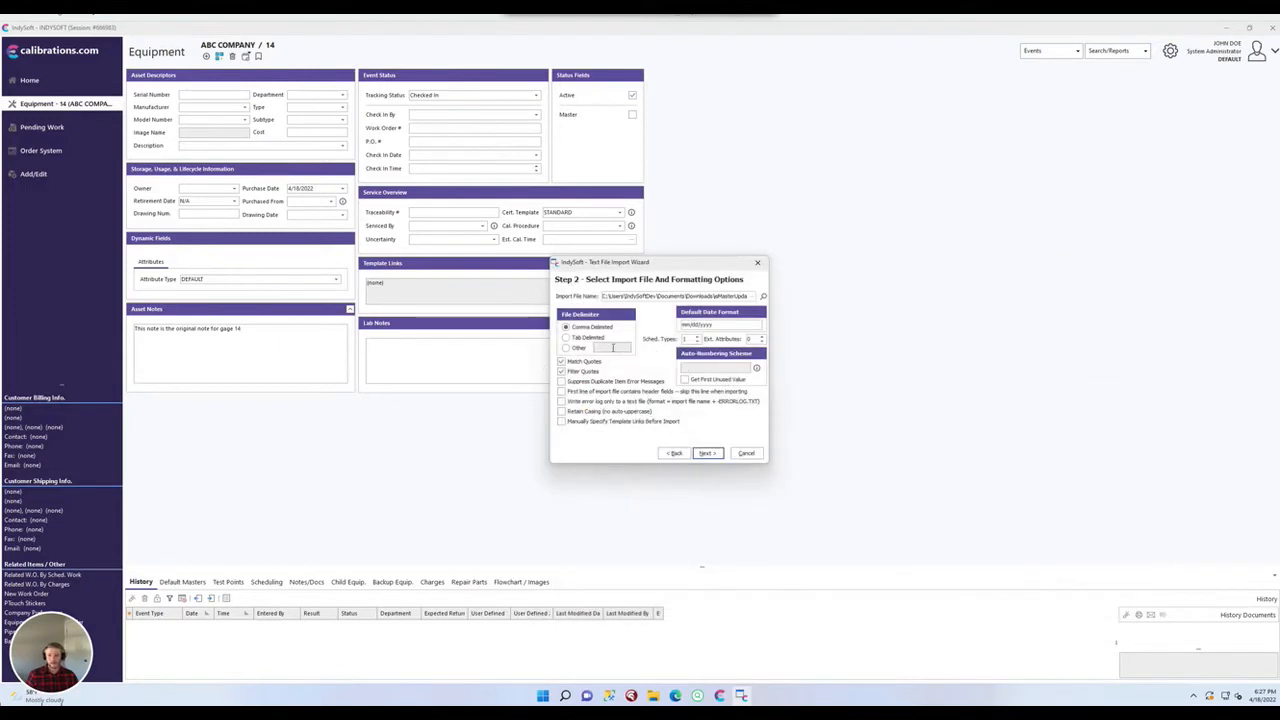
- Keep the file comma delimited, have the first line skipped as header fields, and proceed to the equipment field mapping
click(606, 328)
click(594, 340)
click(600, 328)
click(636, 383)
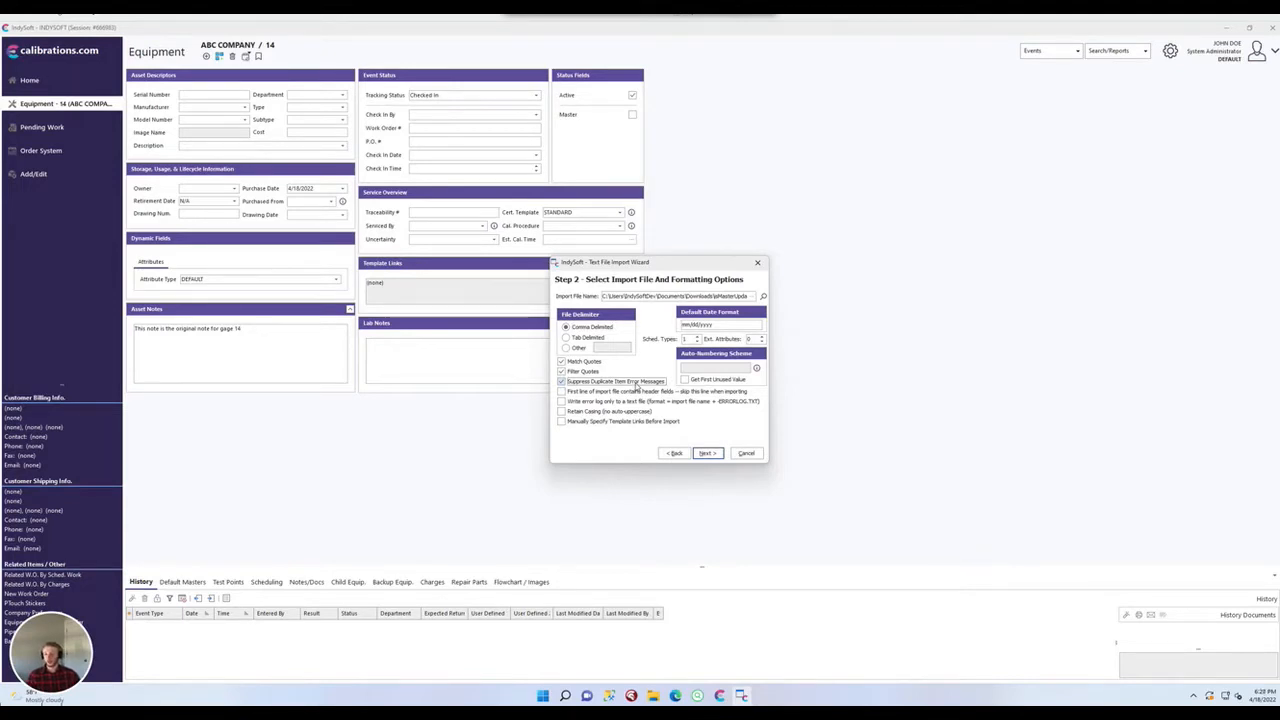
click(636, 383)
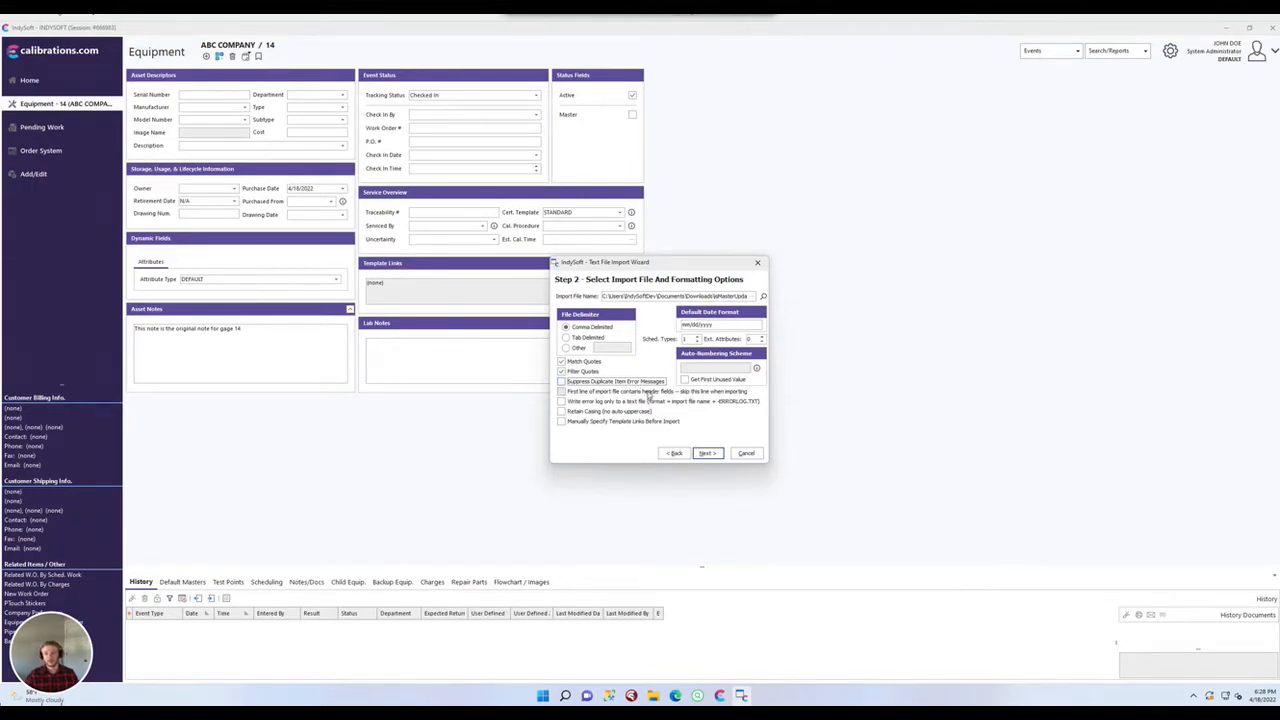
click(648, 392)
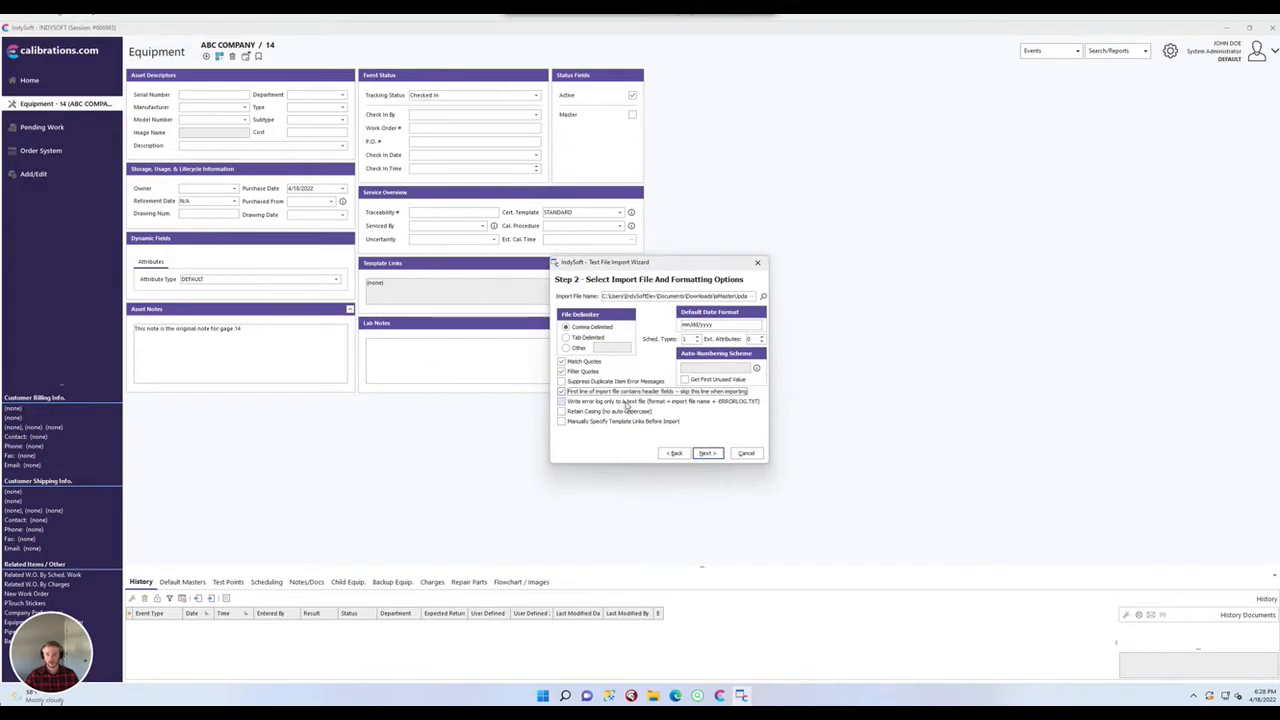
click(625, 412)
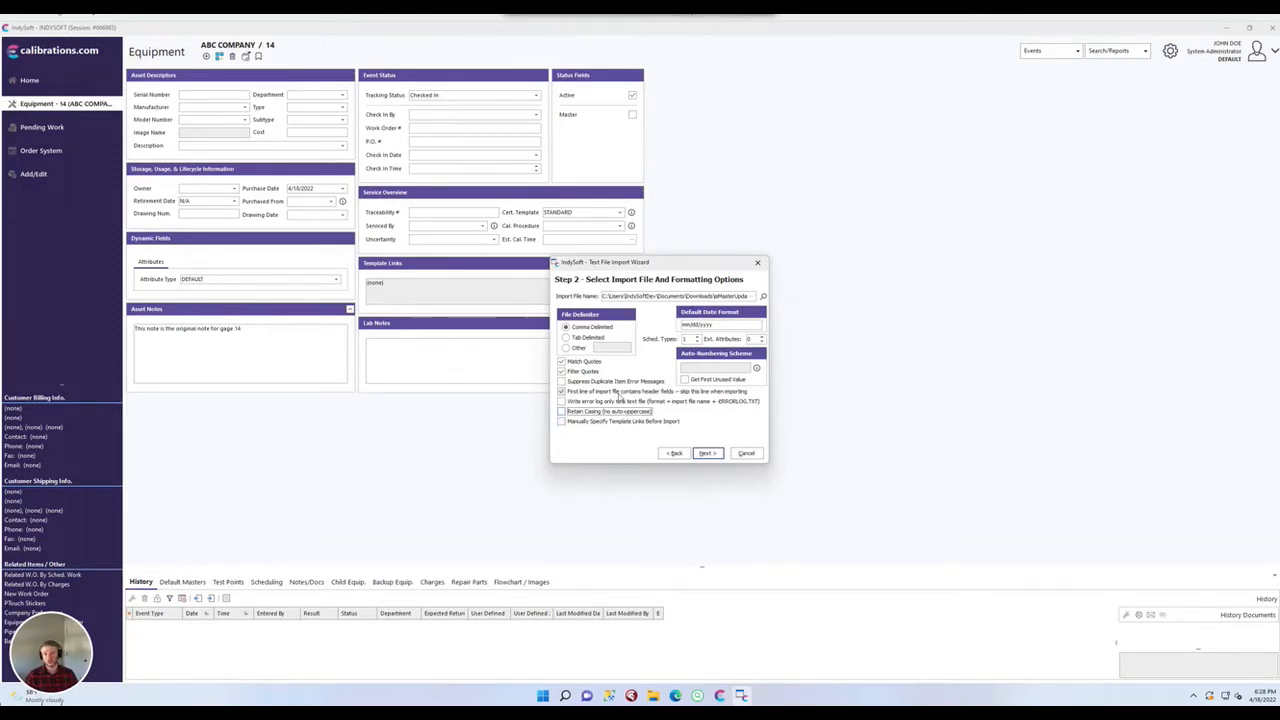
click(705, 455)
- Examine the available equipment fields and the order of Company, I.D. and Master I.D. in the import mapping
click(692, 318)
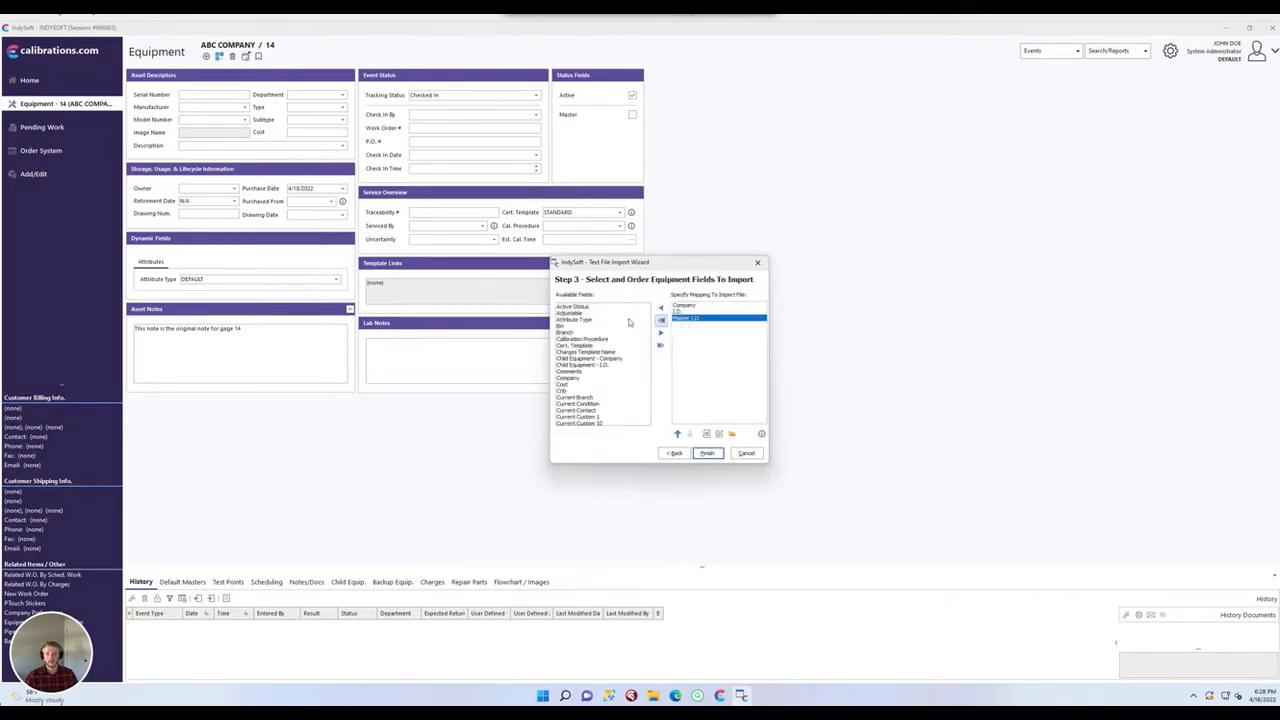
click(576, 314)
click(598, 345)
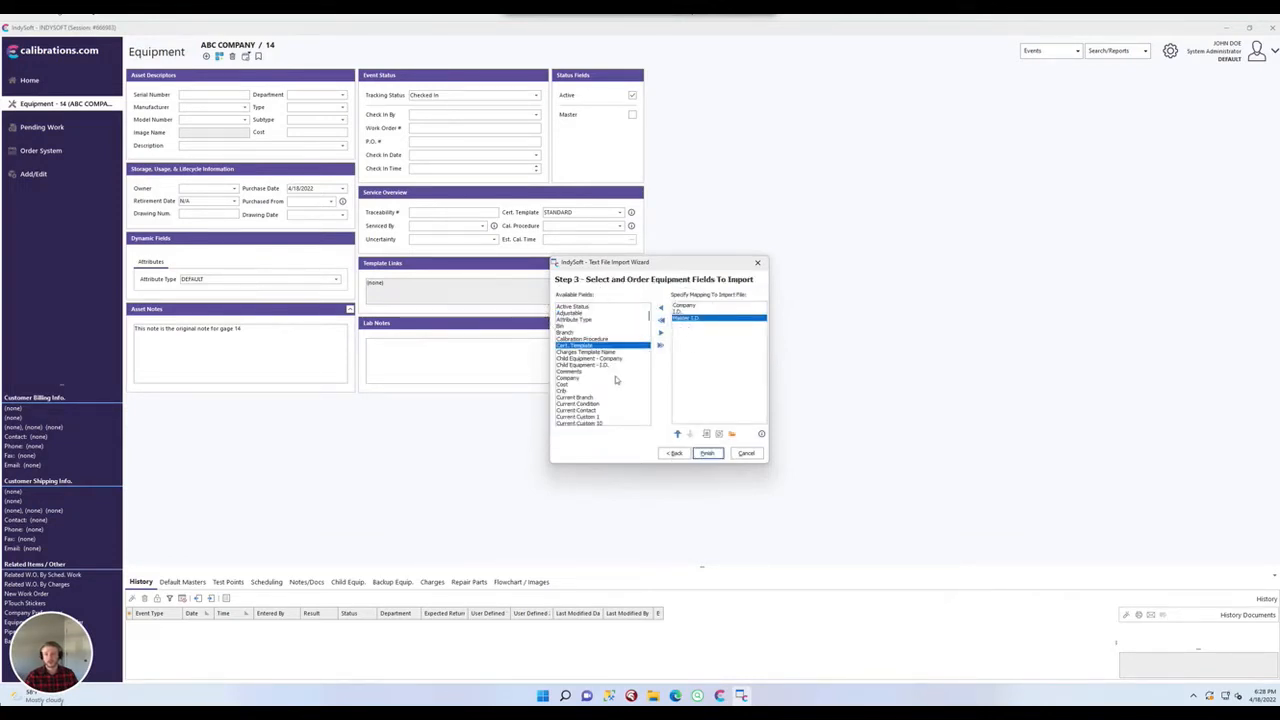
click(628, 327)
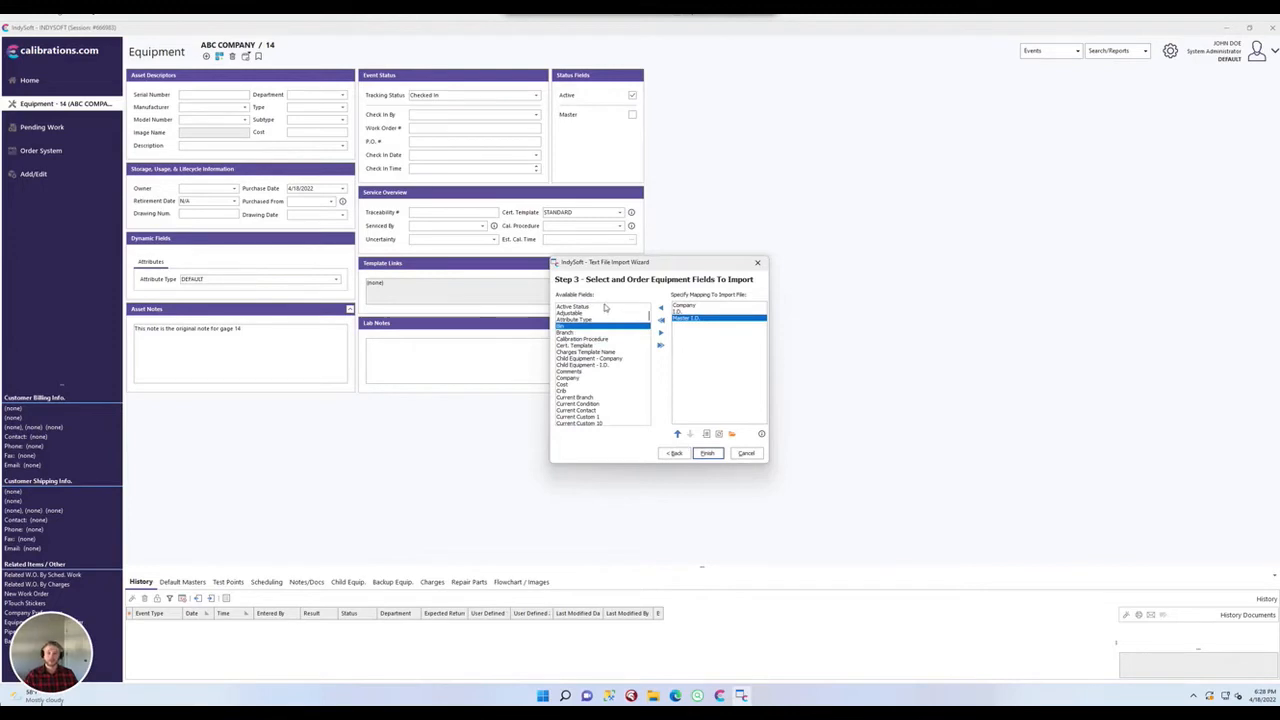
mouse_move(646, 315)
mouse_down()
mouse_move(650, 327)
mouse_move(650, 311)
mouse_up()
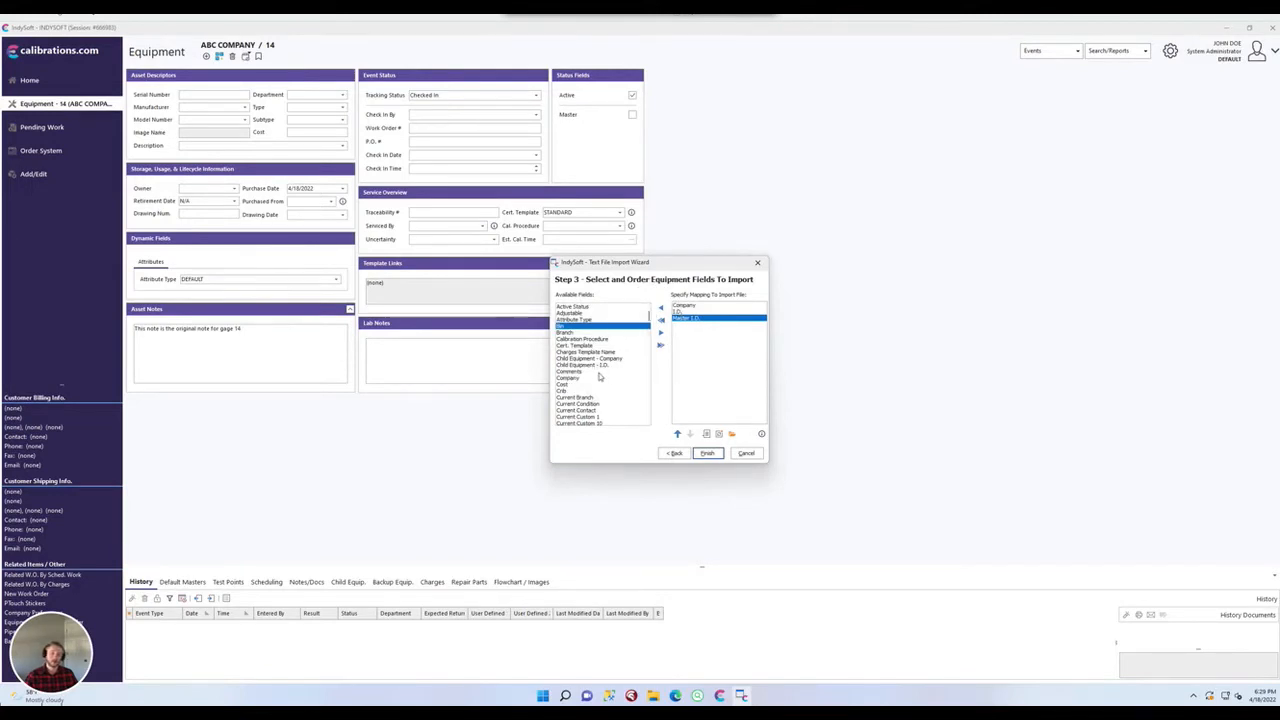
click(700, 311)
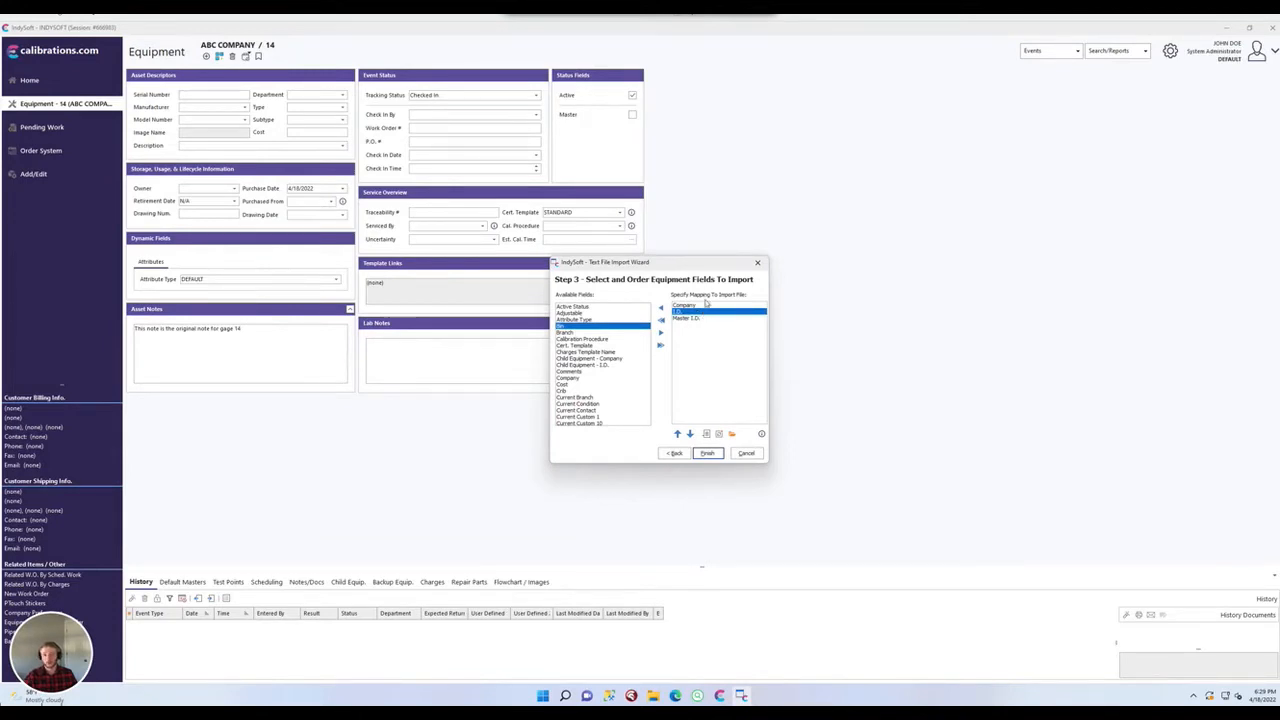
click(705, 305)
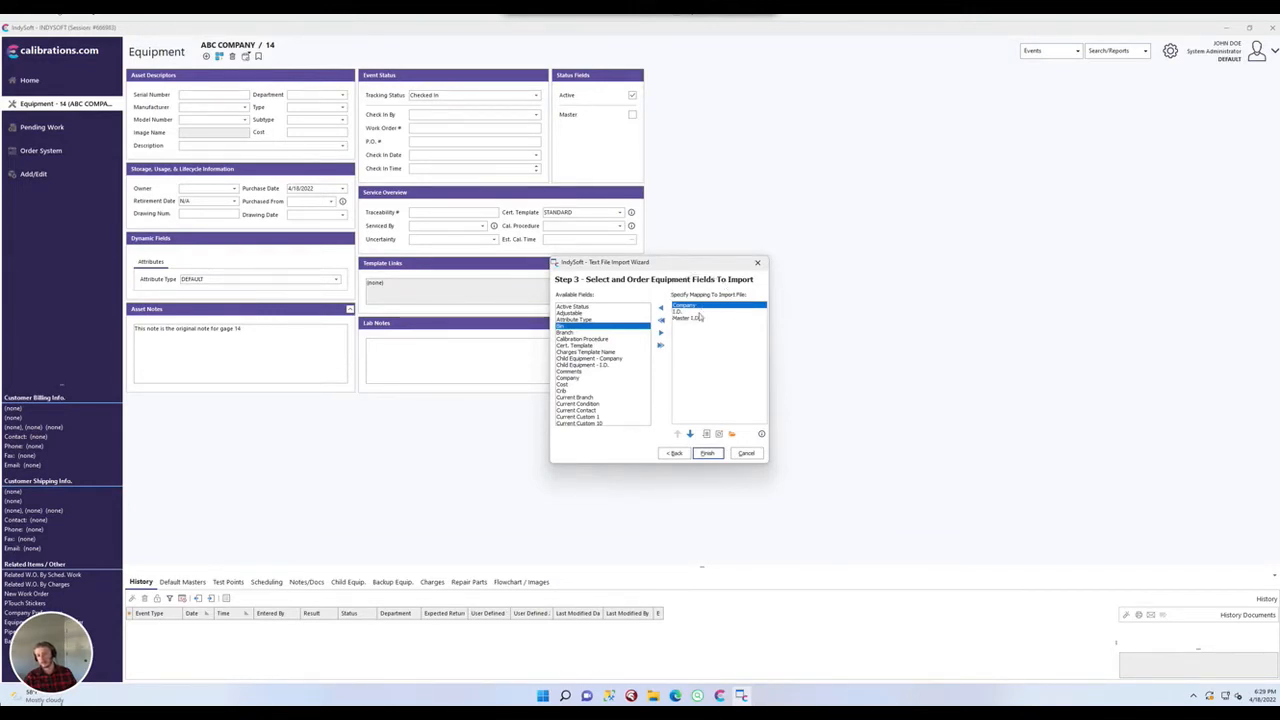
click(700, 318)
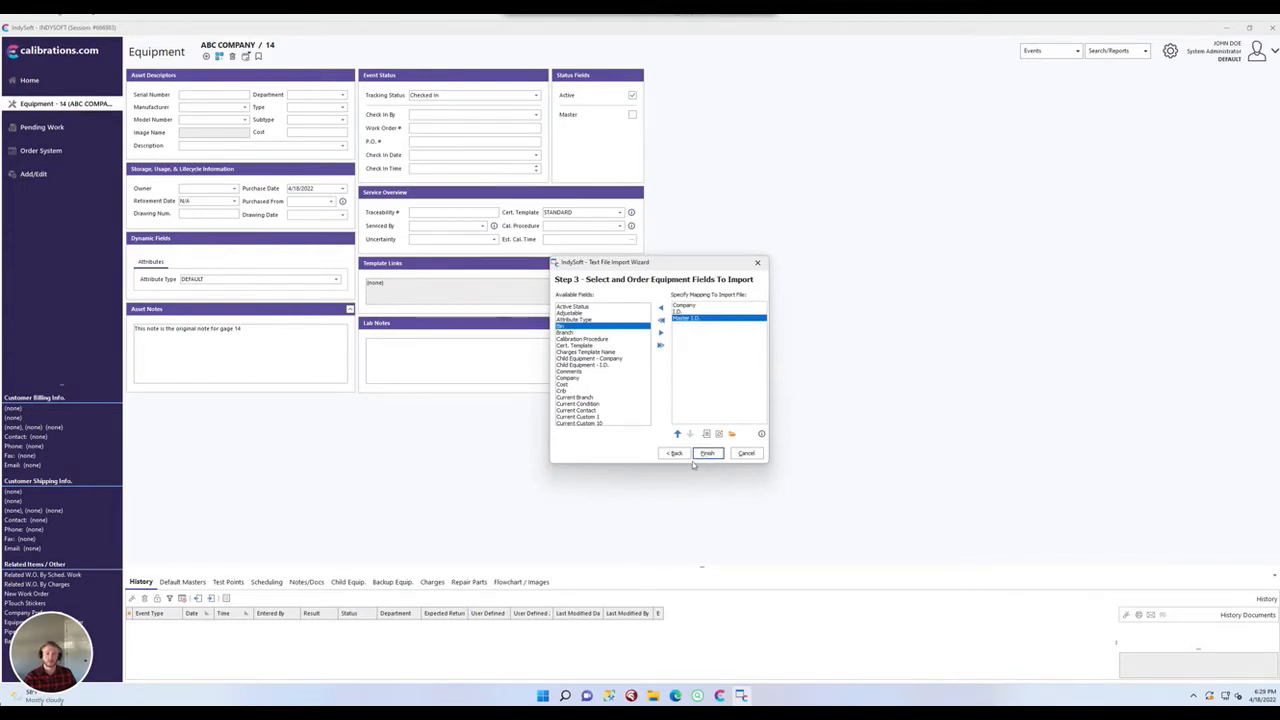
click(686, 305)
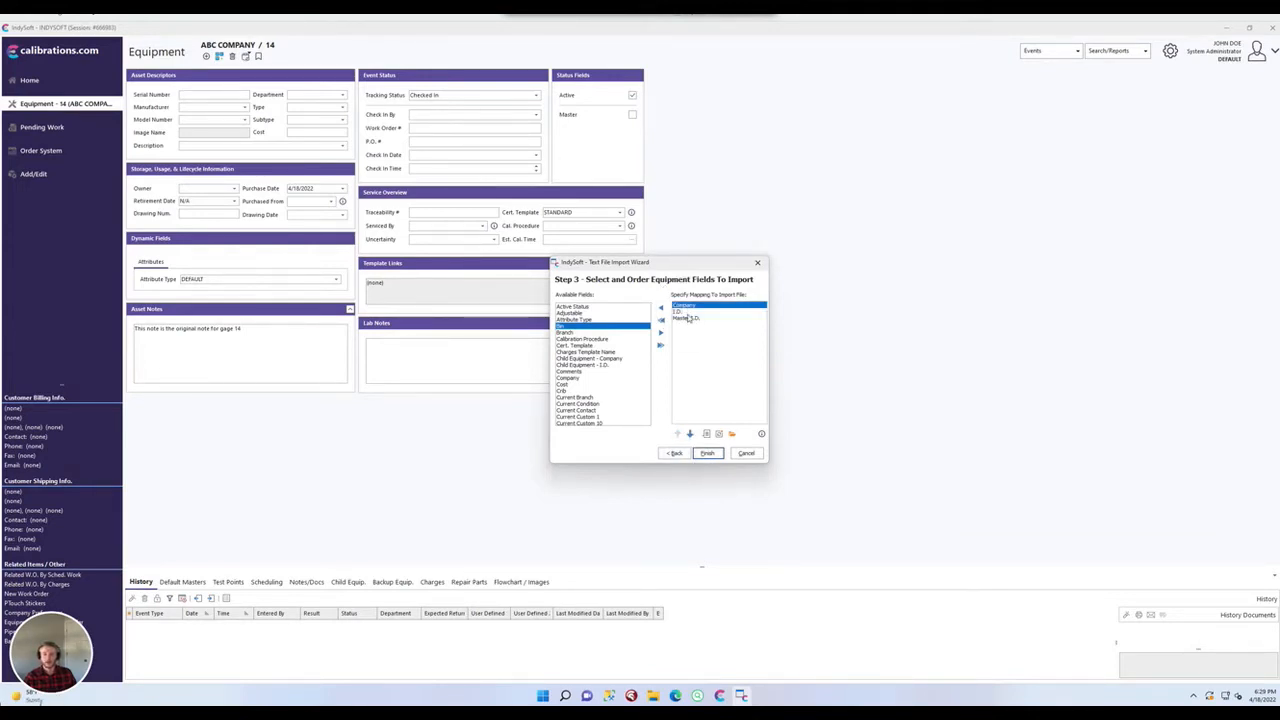
- Remove Master I.D. from the import mapping and accept ABC COMPANY as the default value for Company
click(688, 318)
click(660, 307)
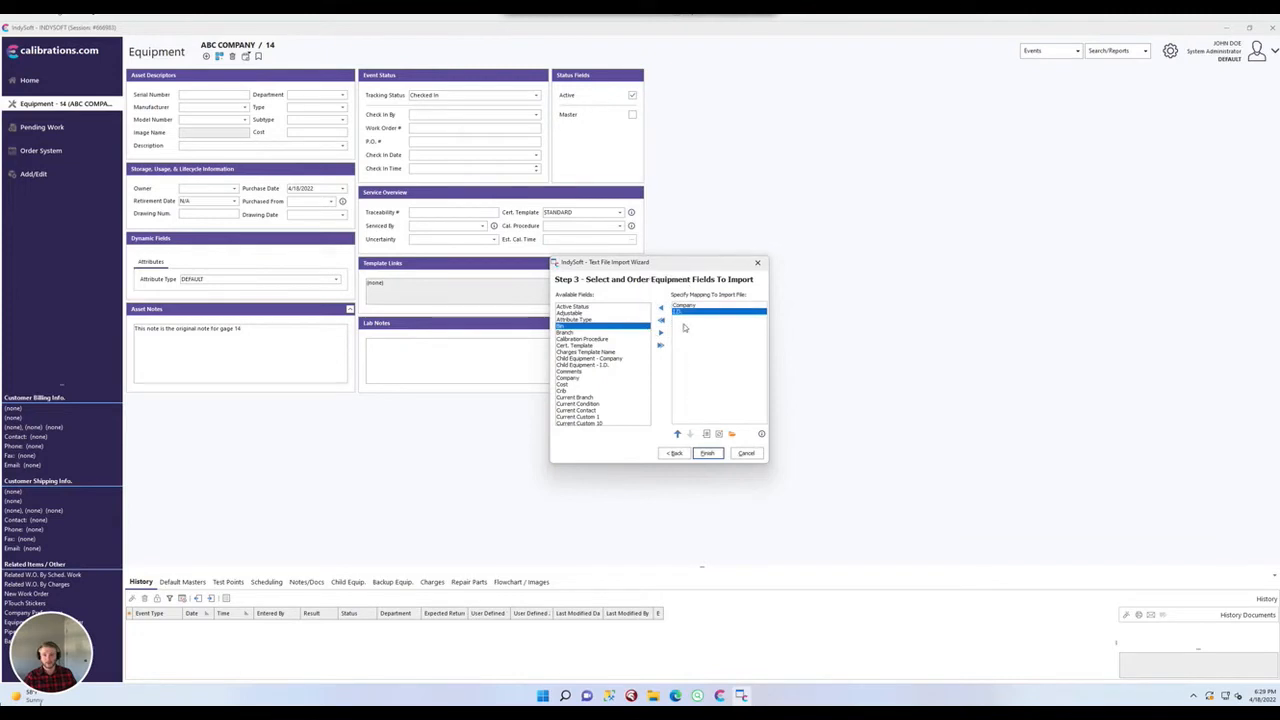
click(686, 306)
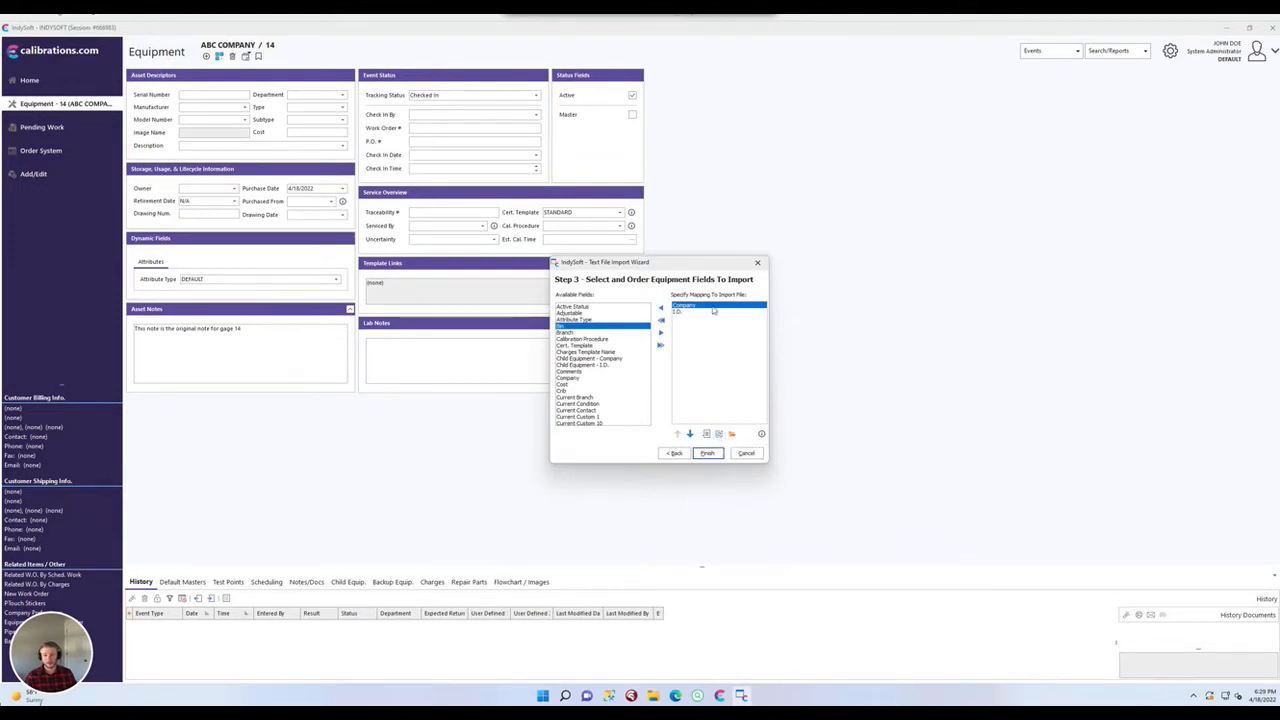
click(718, 440)
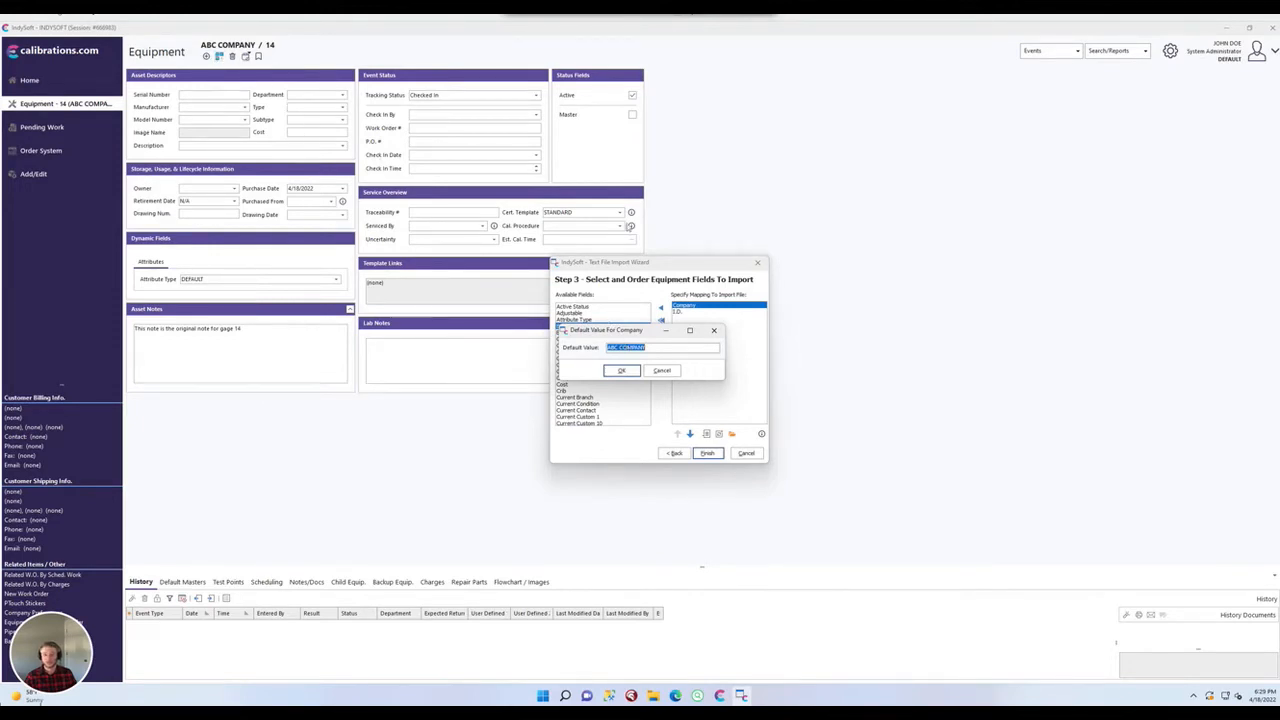
click(624, 370)
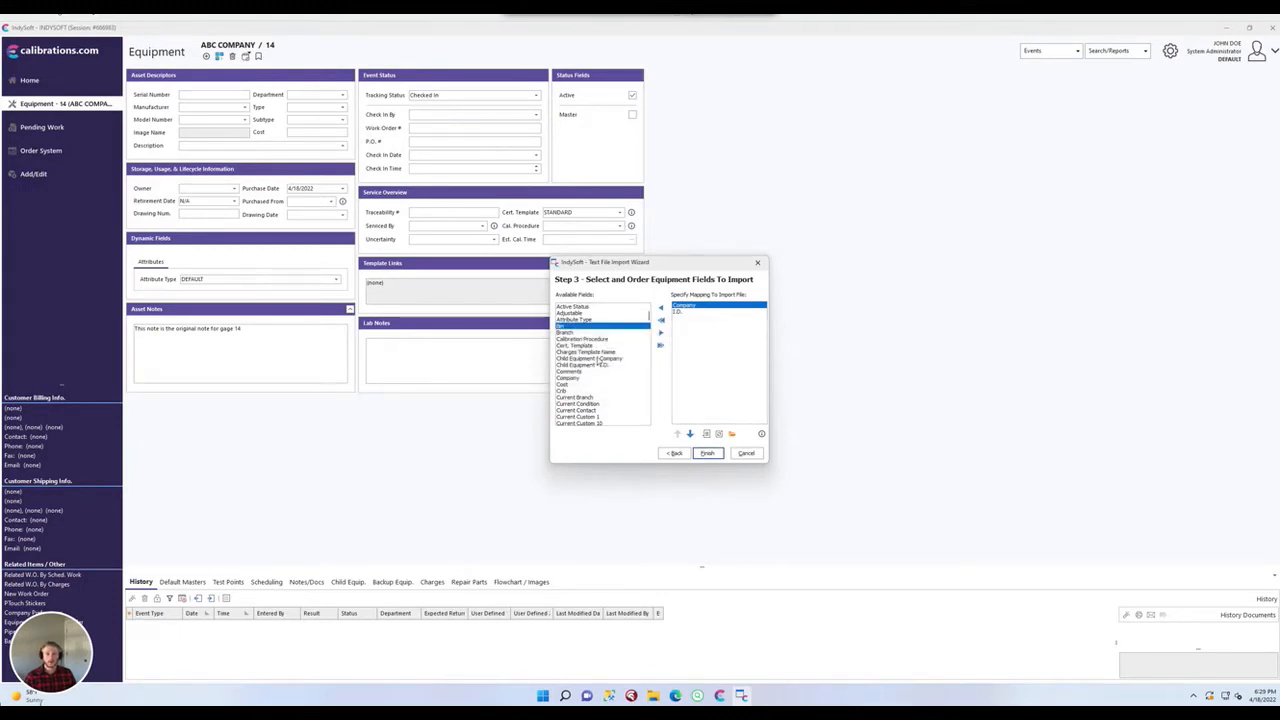
- Find Master I.D. among the available fields and add it back to the import mapping below I.D
click(598, 359)
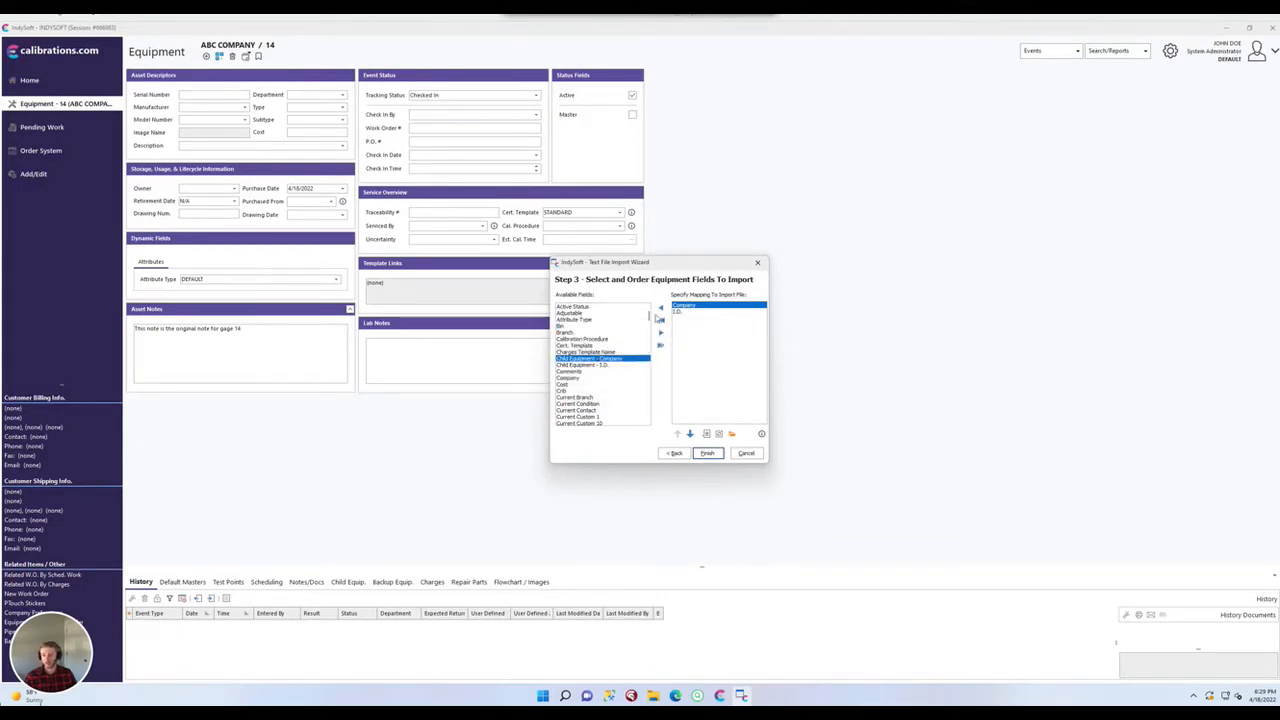
click(685, 311)
click(618, 346)
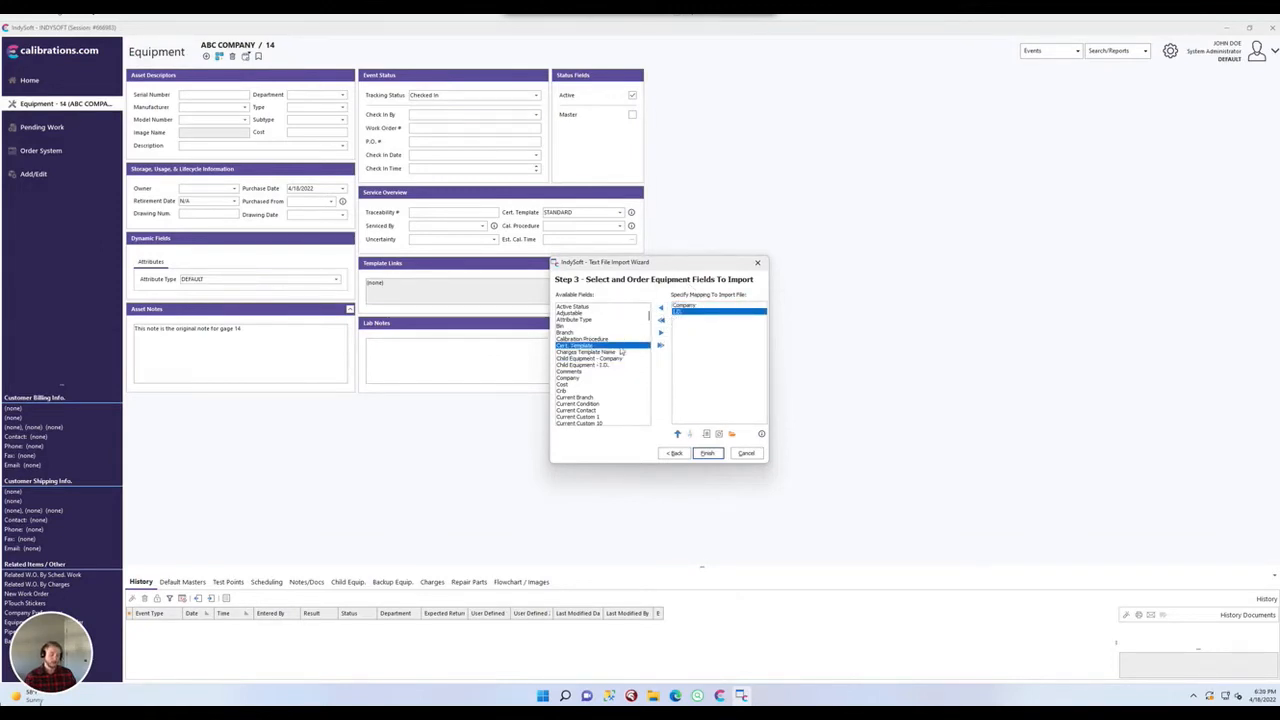
key(m)
key(m)
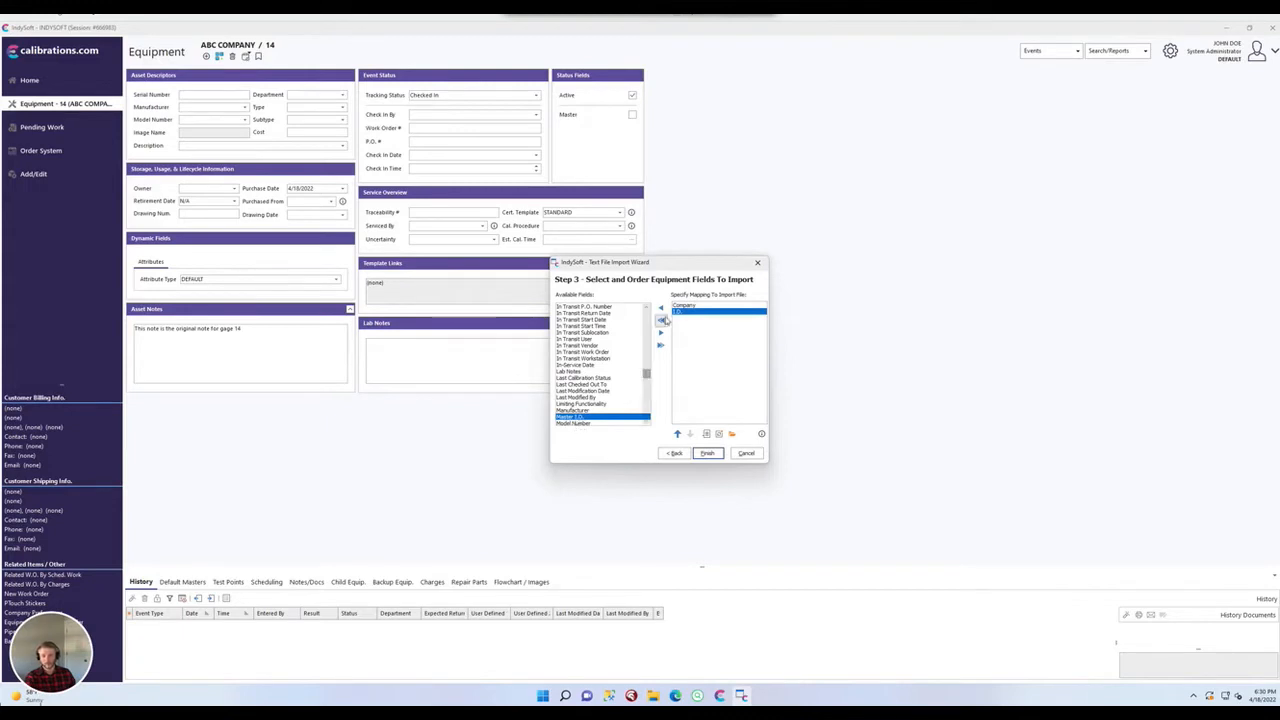
click(660, 332)
click(704, 312)
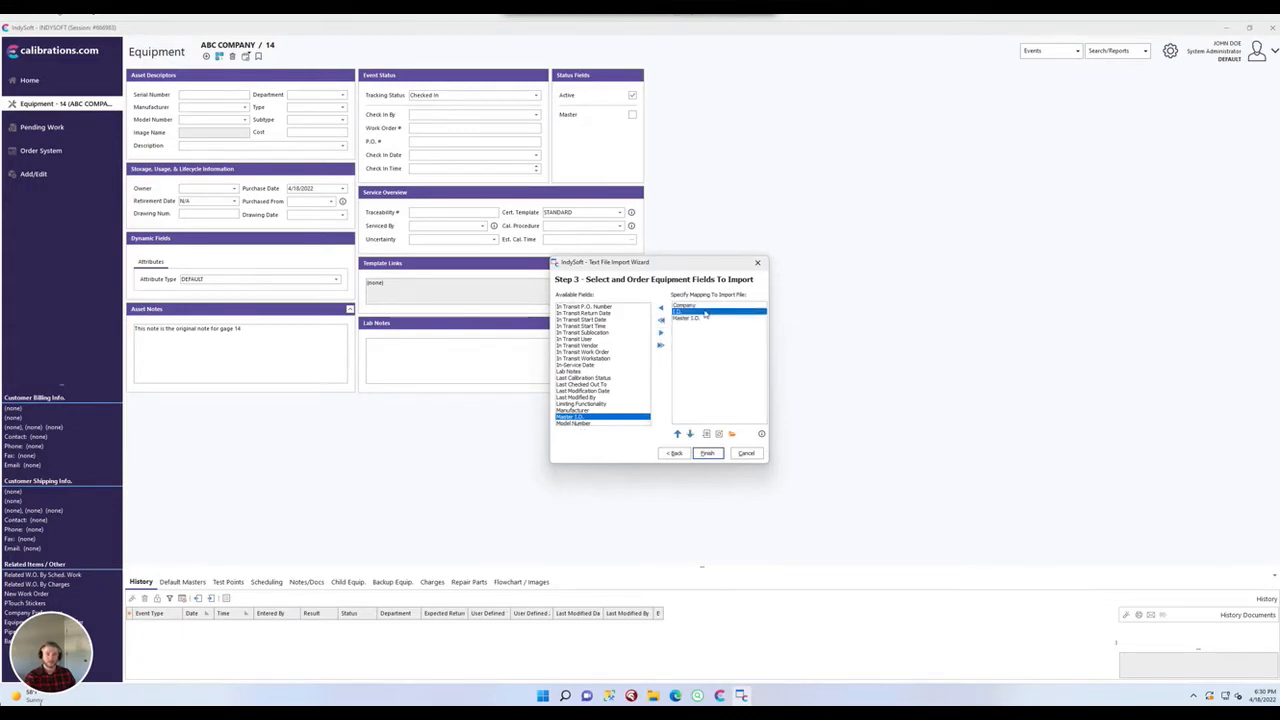
click(712, 318)
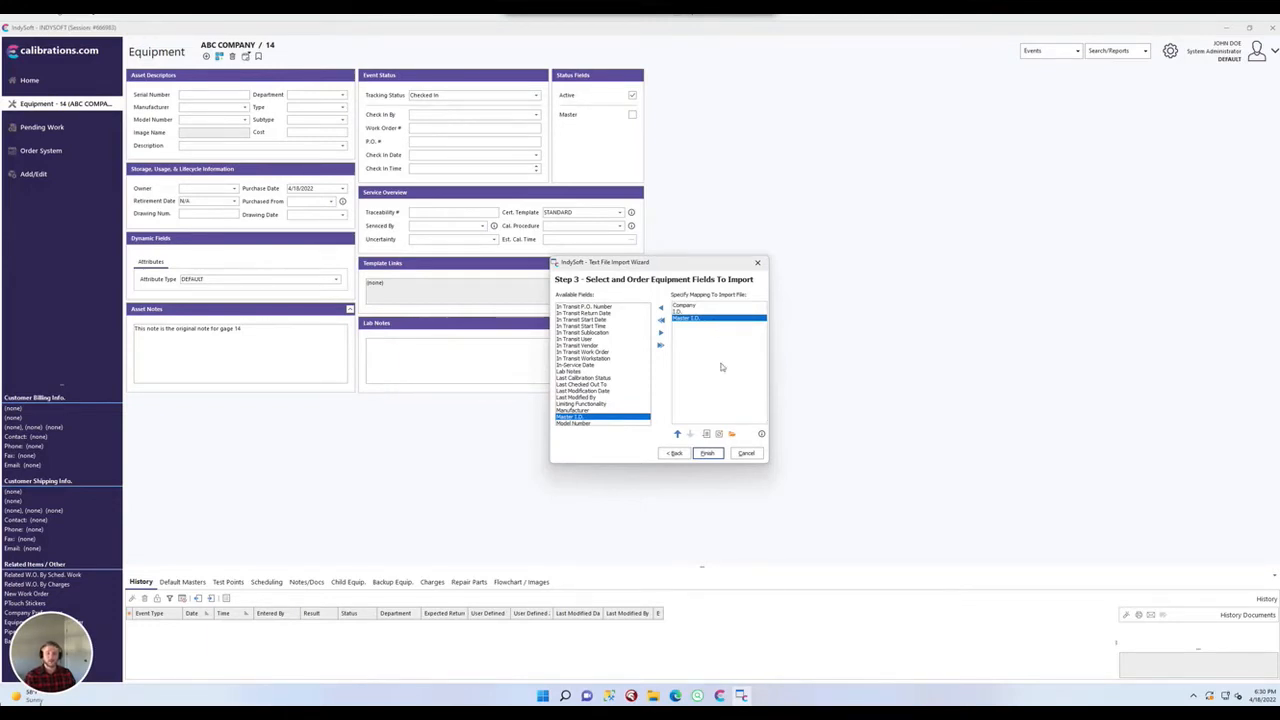
- Bring up the detailed mapping of the import file, enlarge it, and examine the Company and I.D. rows
click(762, 435)
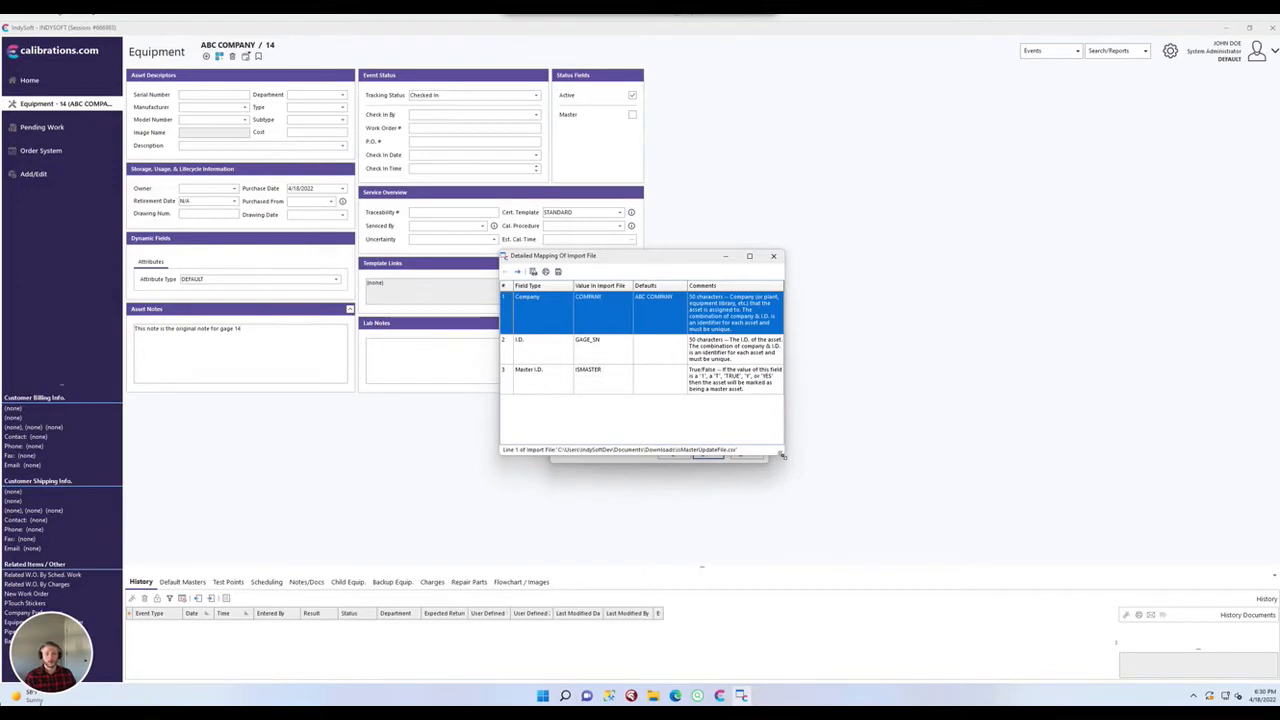
drag(782, 455, 805, 511)
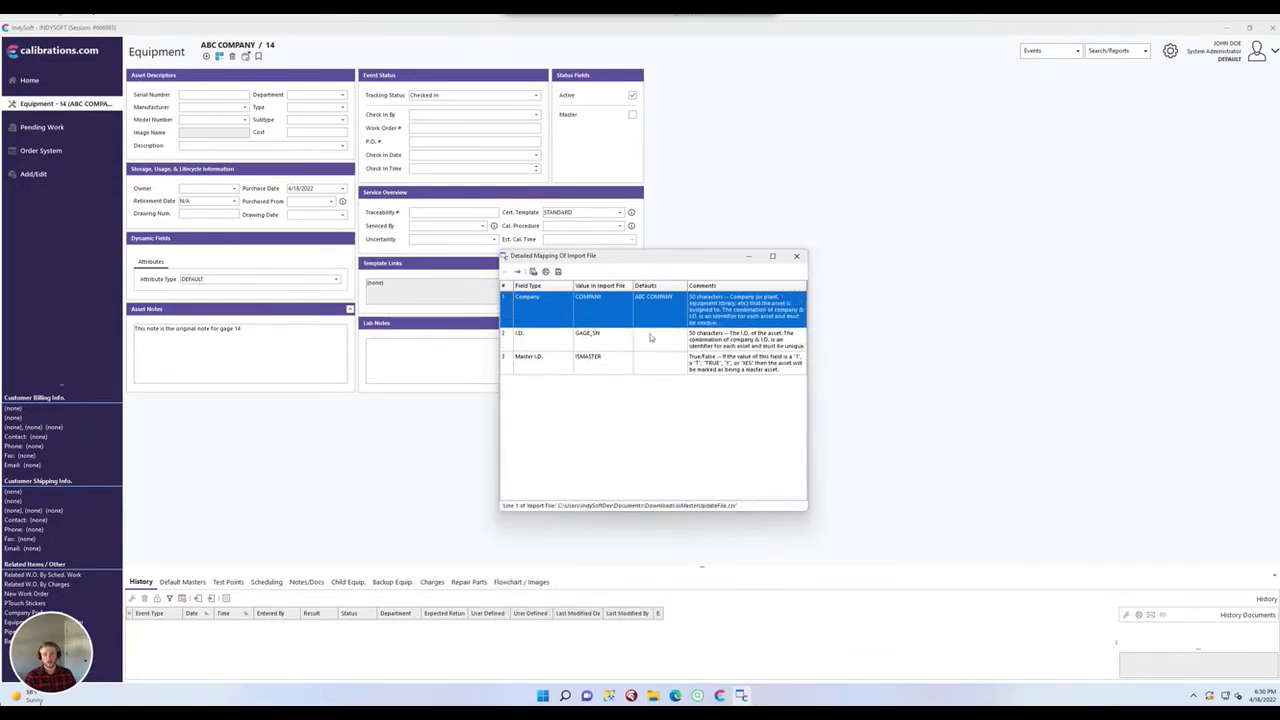
click(546, 315)
click(586, 314)
click(594, 346)
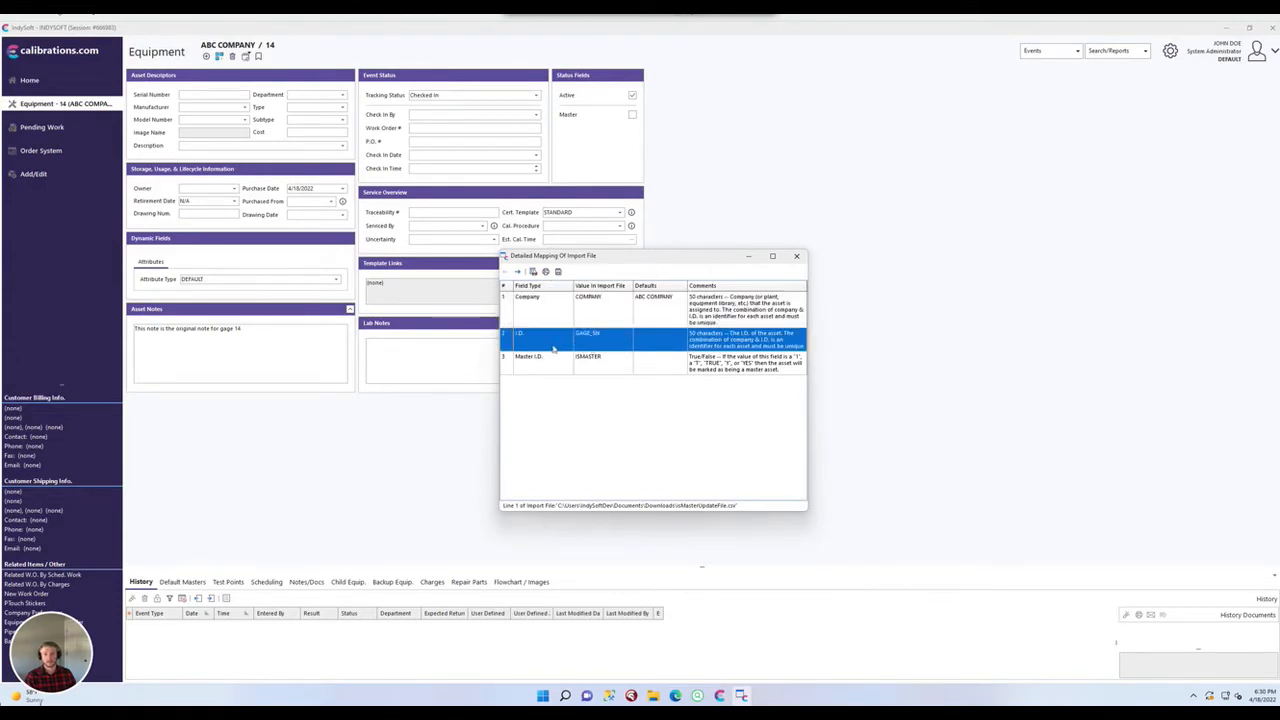
click(647, 303)
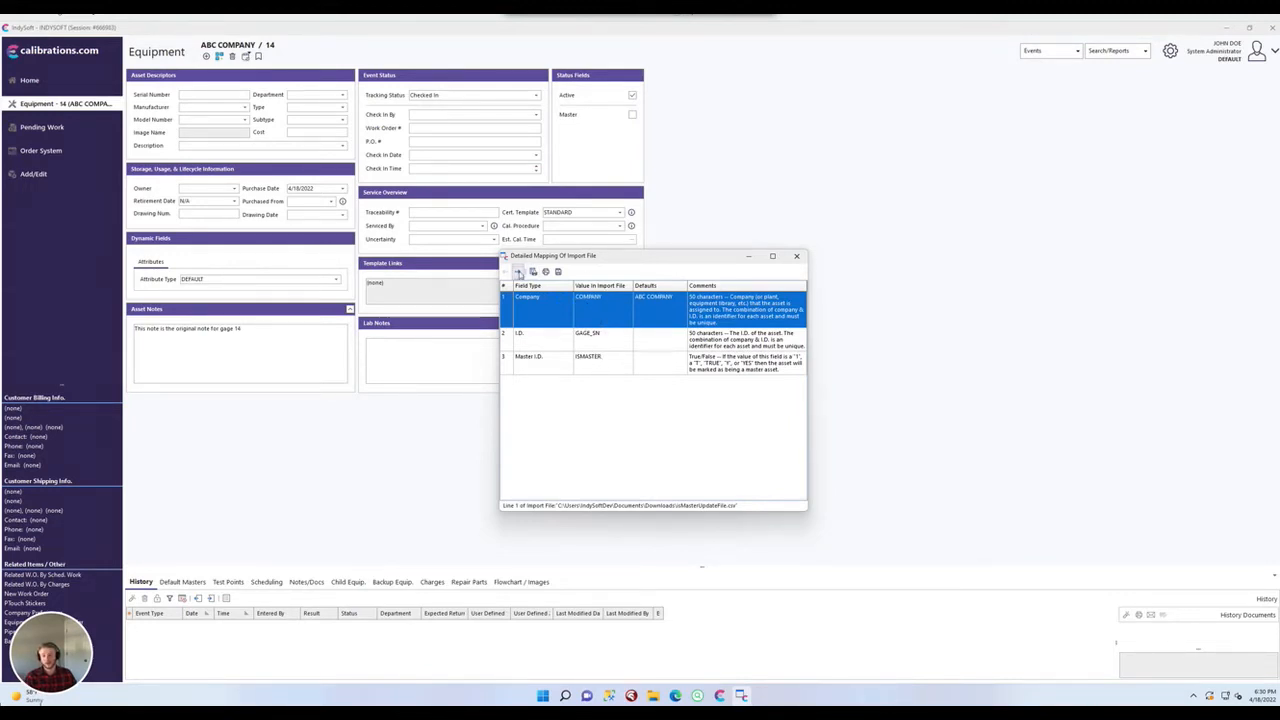
- Step through the import file to line 6 and check its I.D. and Company values against the mapping
click(518, 272)
click(518, 272)
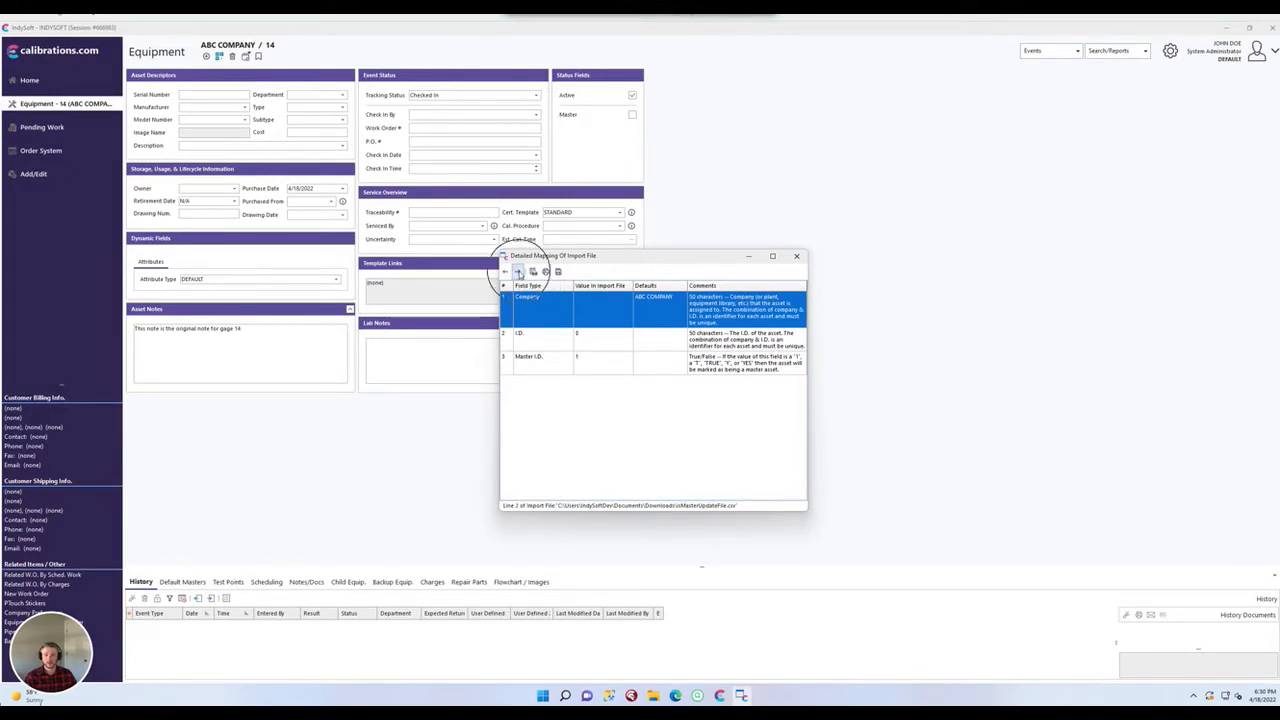
click(518, 272)
click(518, 272)
click(518, 272)
click(601, 340)
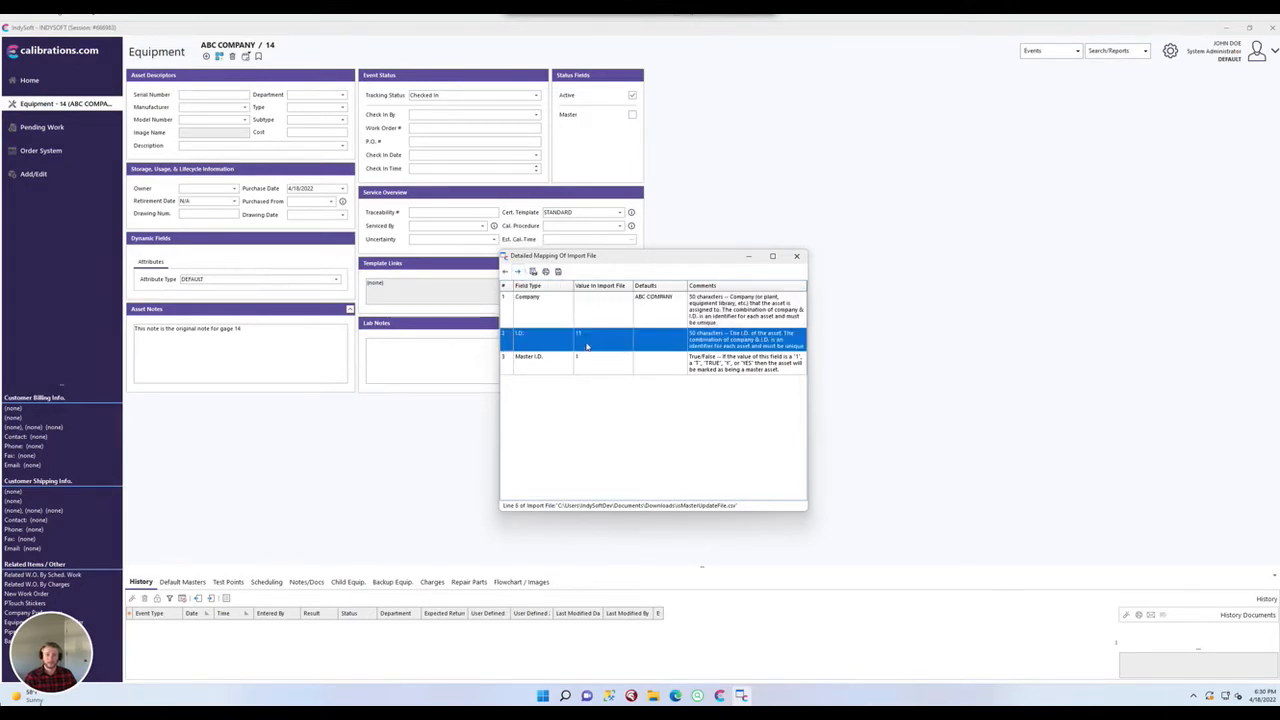
click(589, 301)
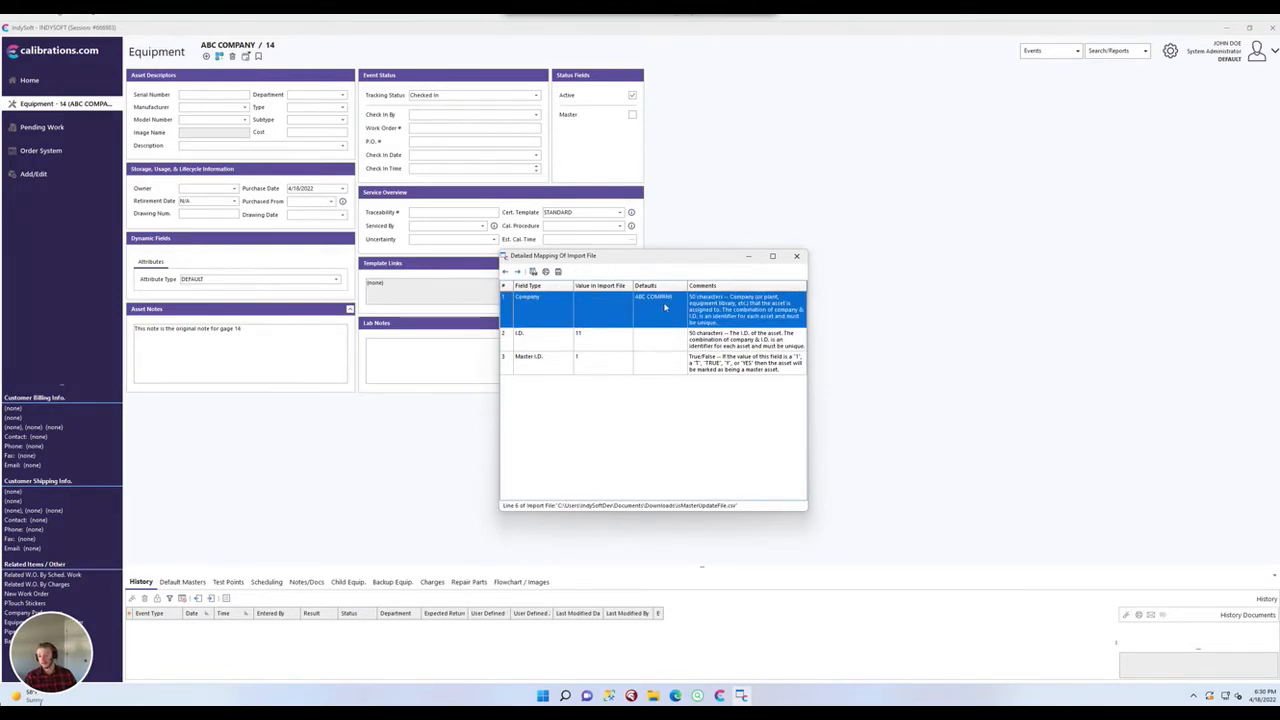
- Read the detailed mapping comments on the values accepted for I.D. and Master I.D
click(734, 346)
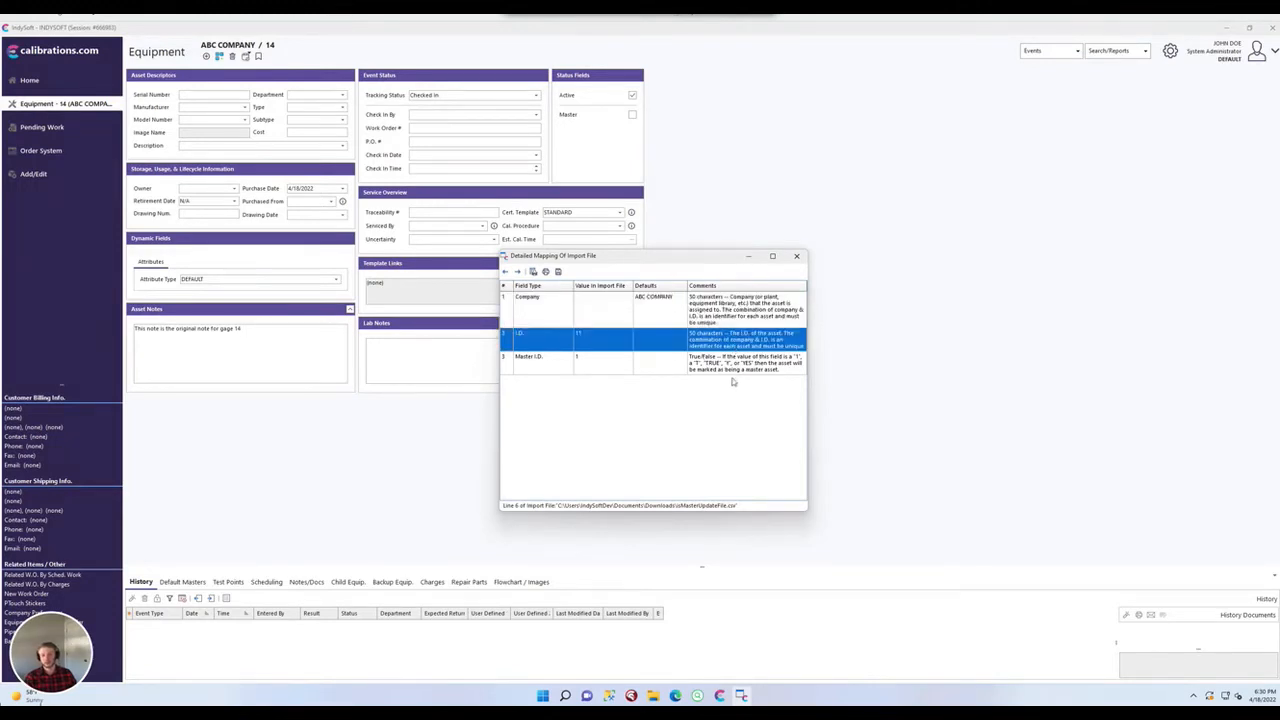
click(733, 368)
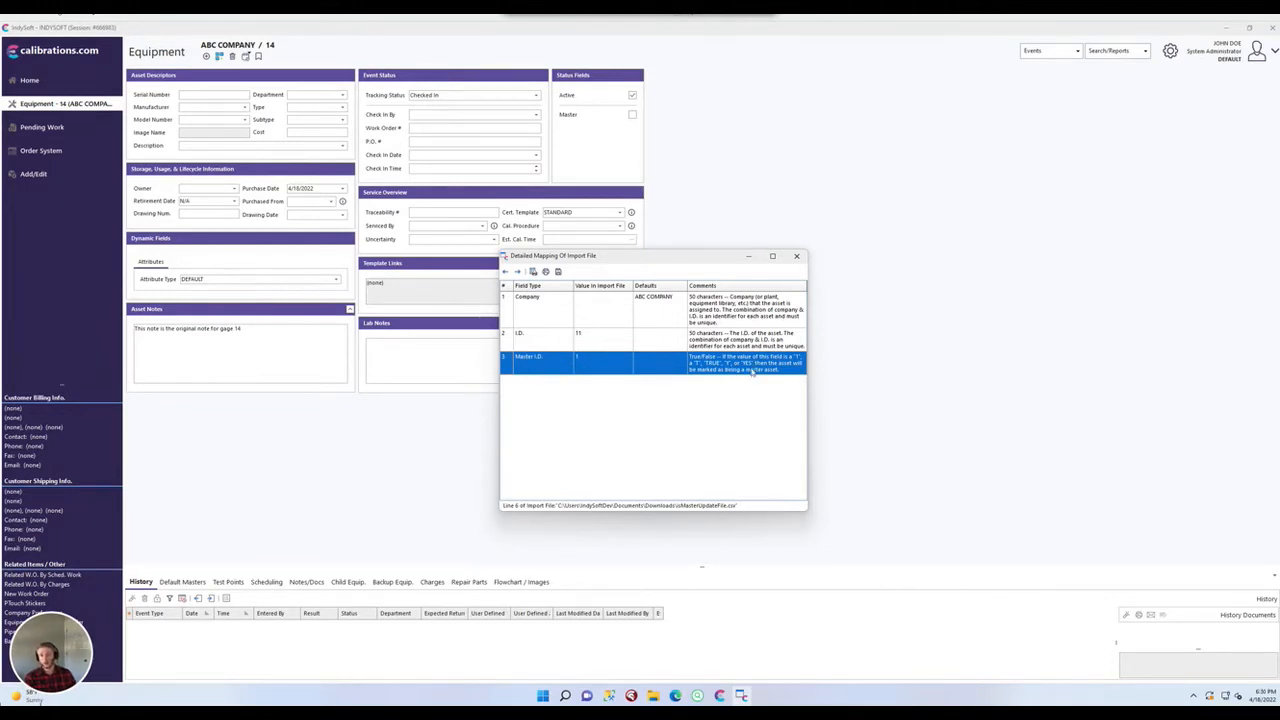
click(706, 342)
click(706, 370)
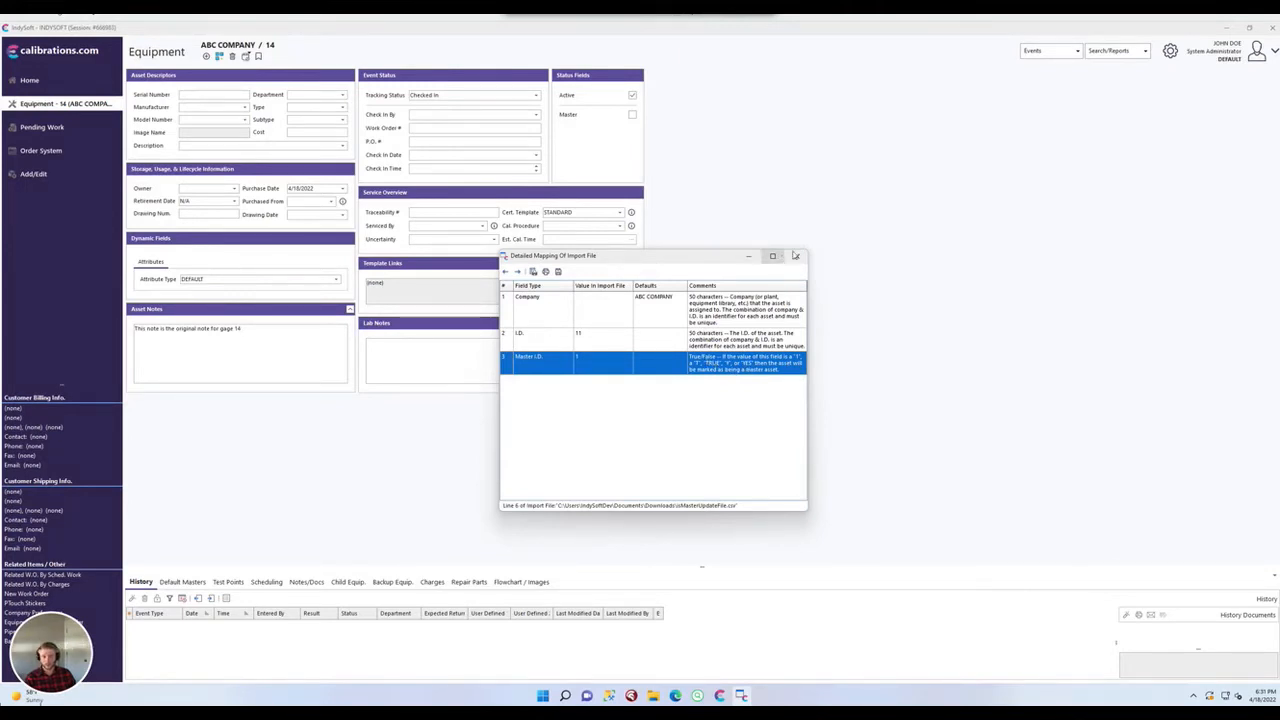
- Step through the remaining lines of the import file in the enlarged detailed mapping, and close the mapping window
click(519, 272)
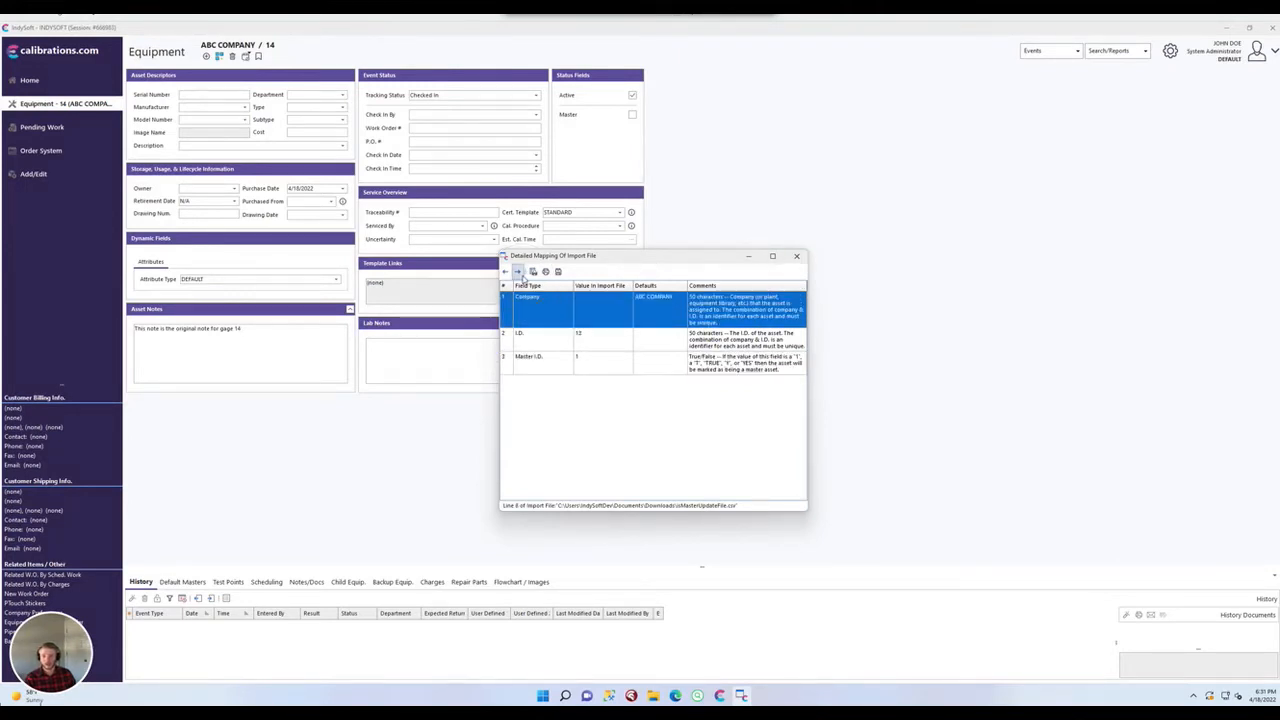
click(772, 256)
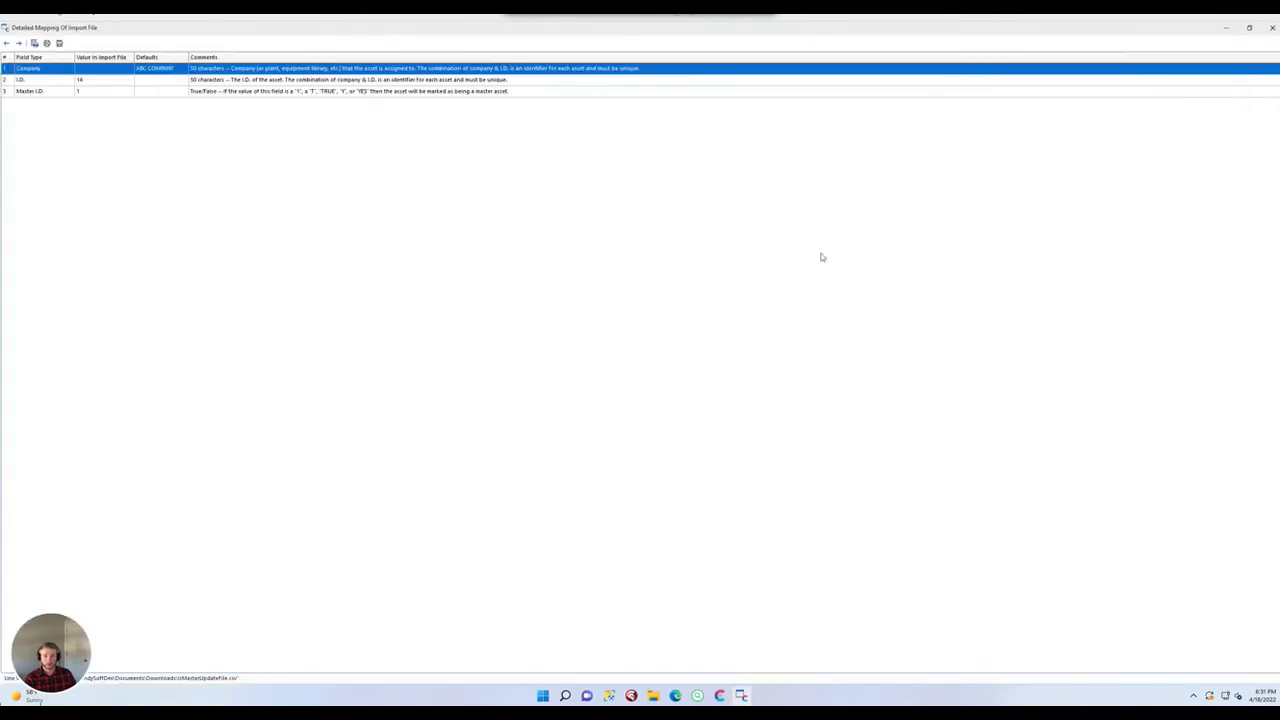
click(1272, 28)
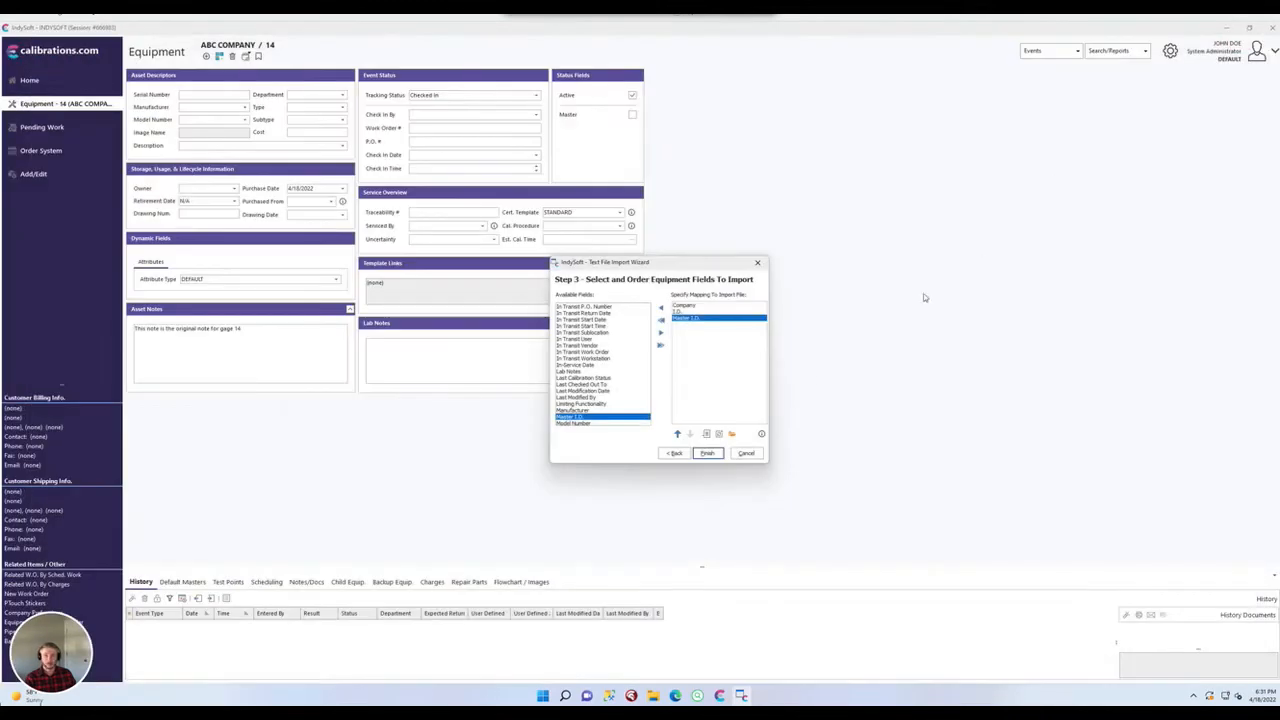
- Run the equipment import with existing records updated with the new information, accepting the company assignment note and the completion message
click(708, 453)
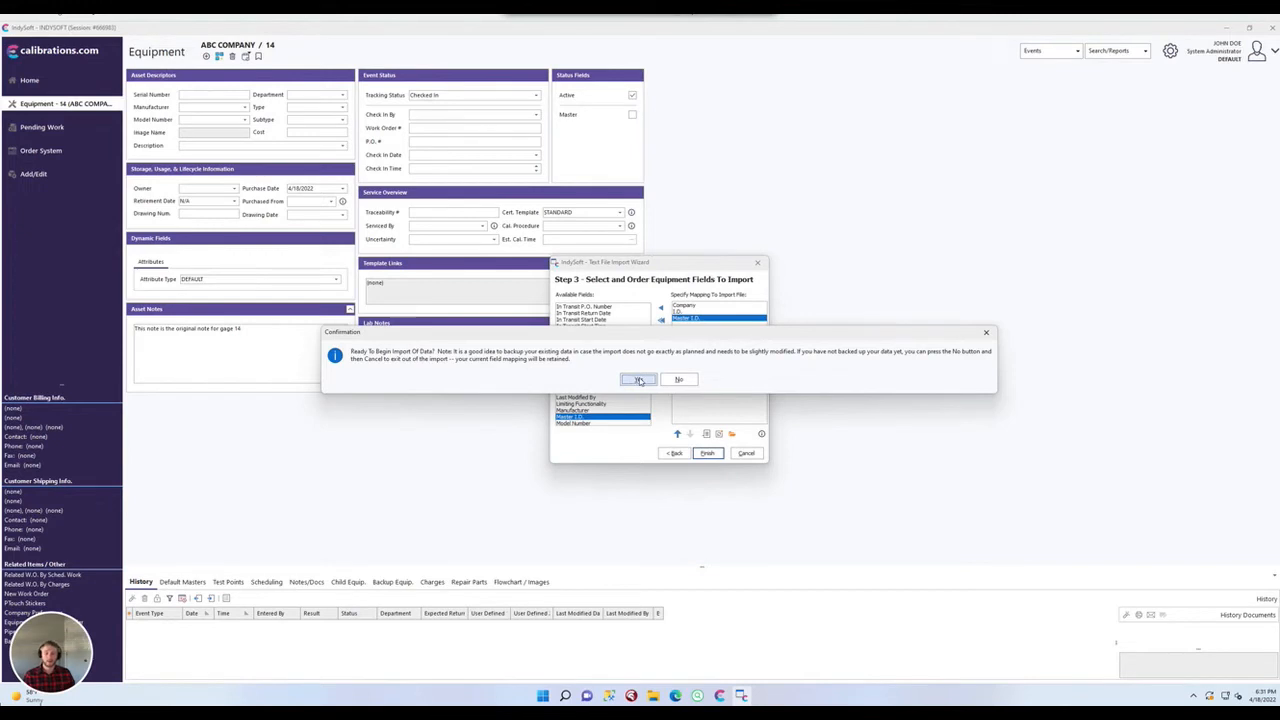
click(639, 380)
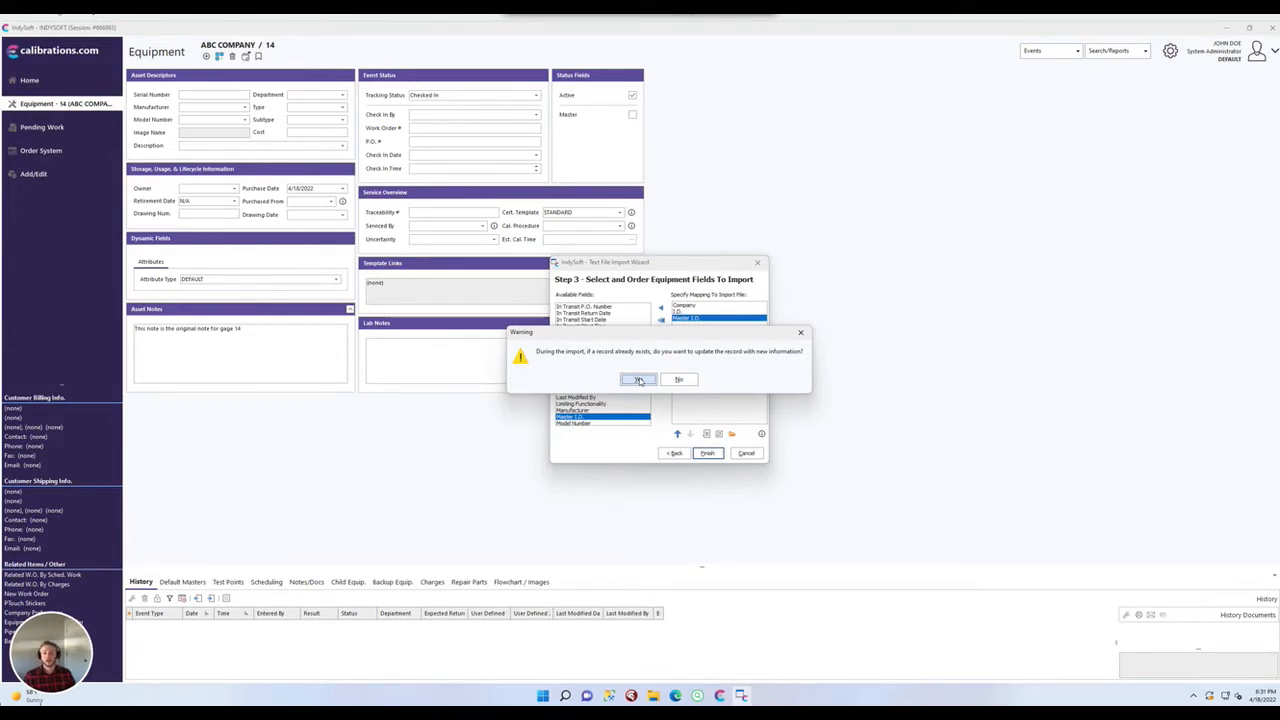
click(638, 380)
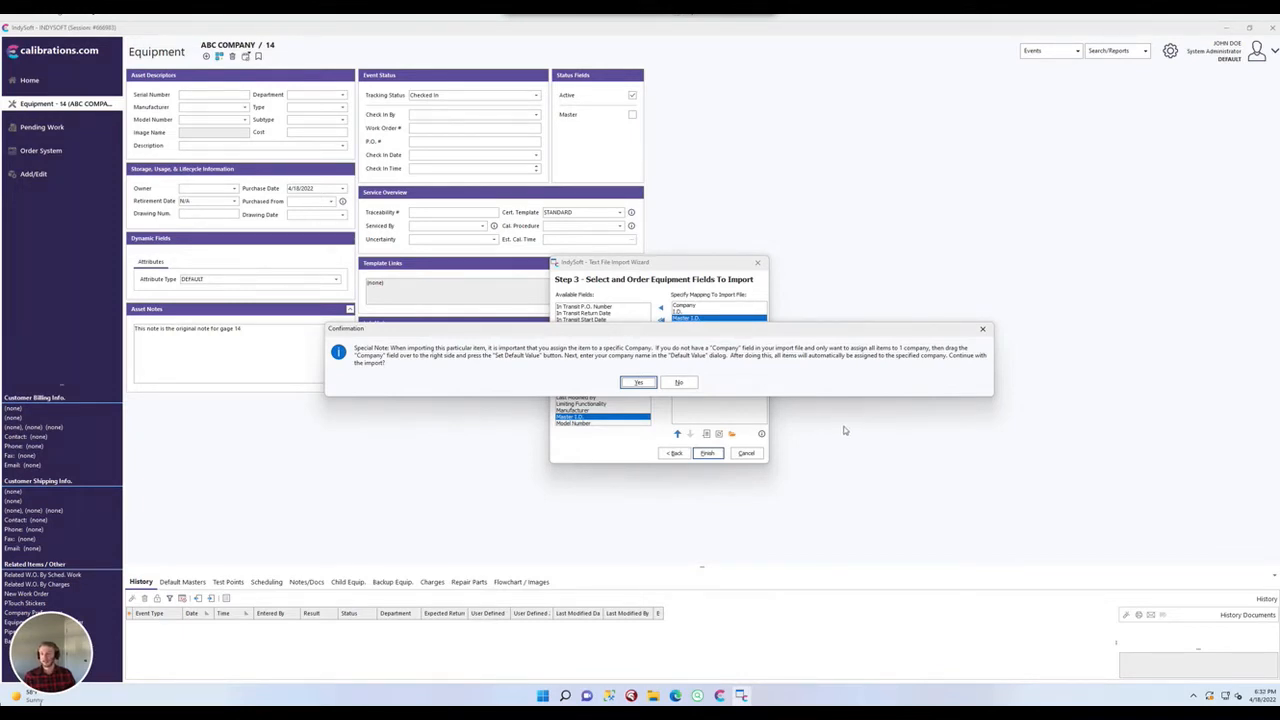
click(641, 382)
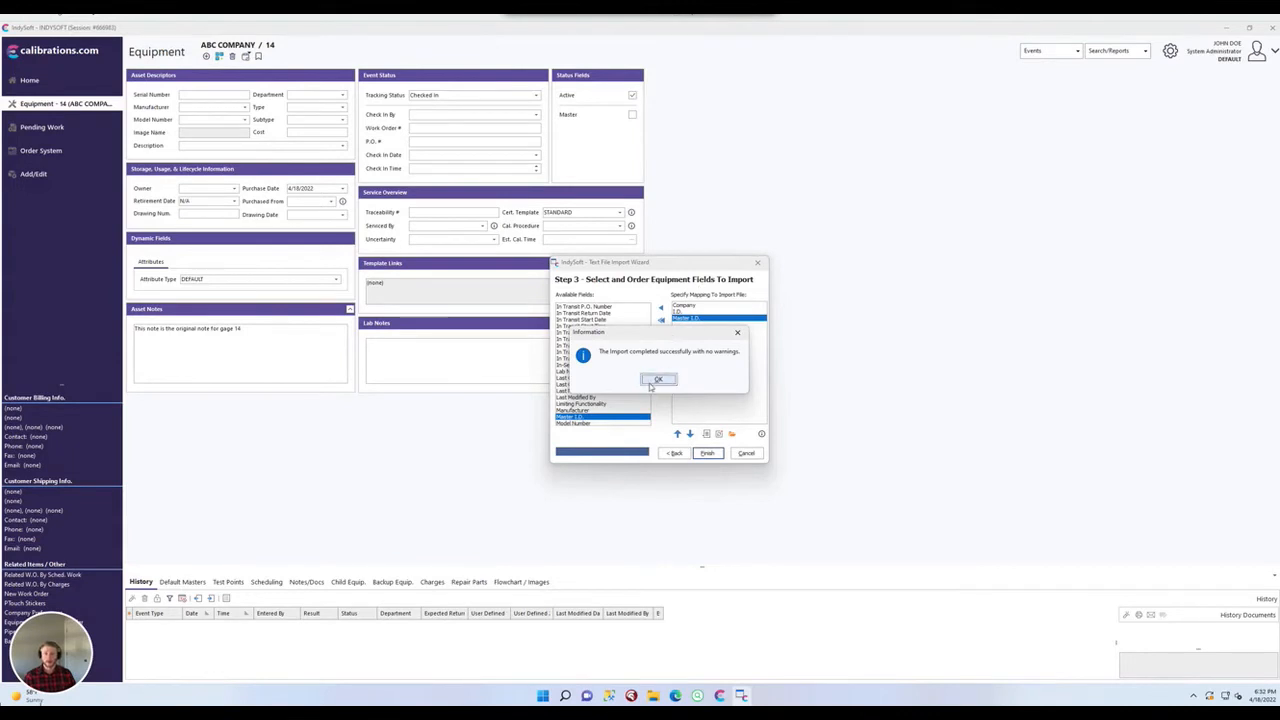
click(651, 381)
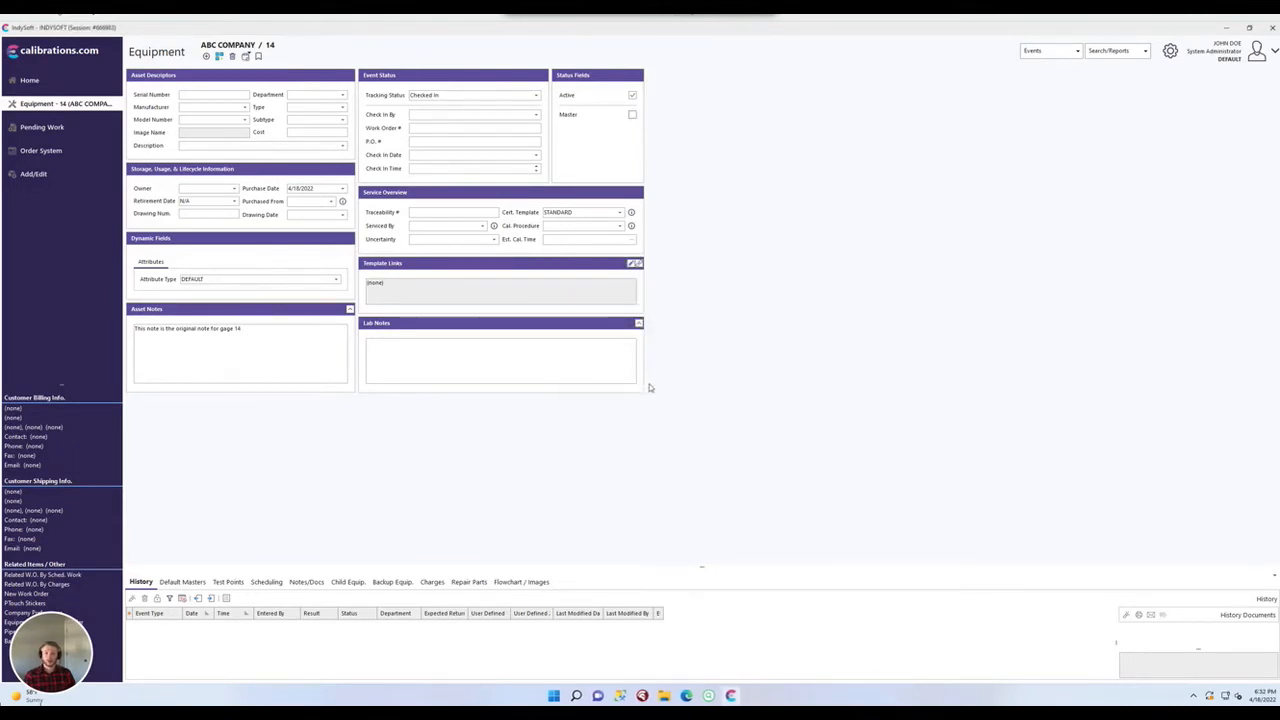
- Reload all settings, and check the Master status of equipment 14, 5 and 7
click(1205, 55)
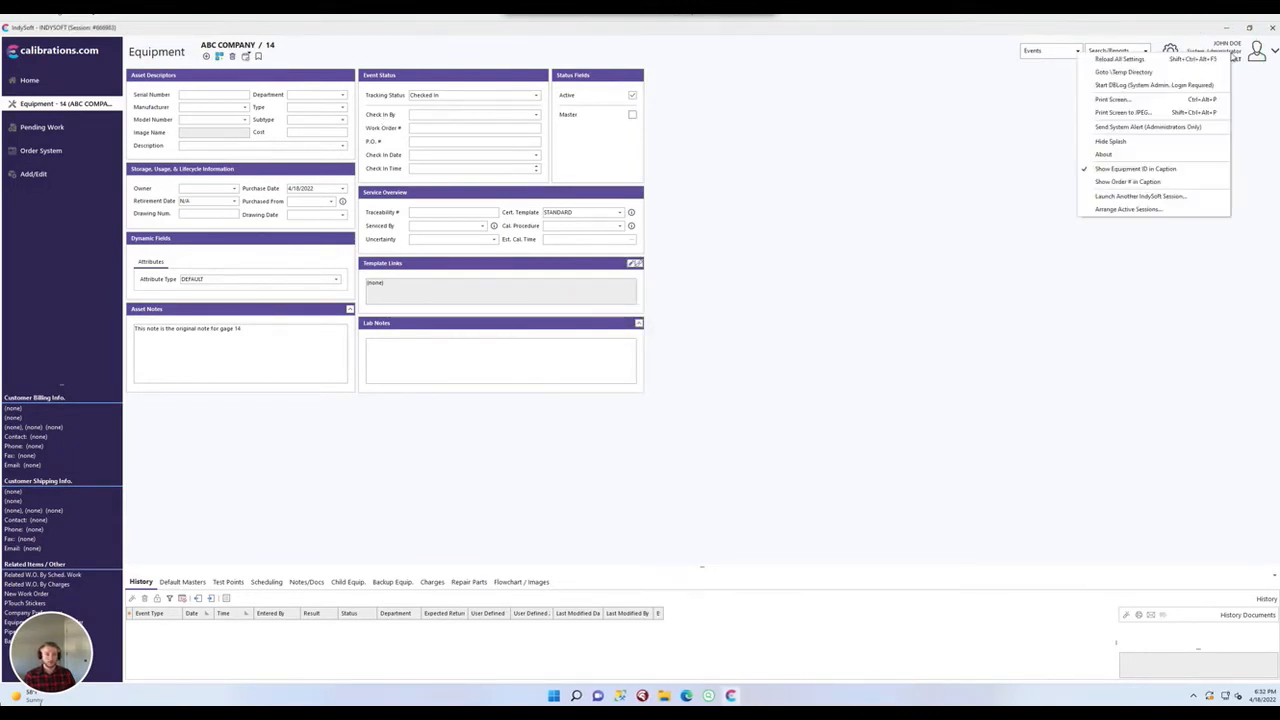
click(1191, 62)
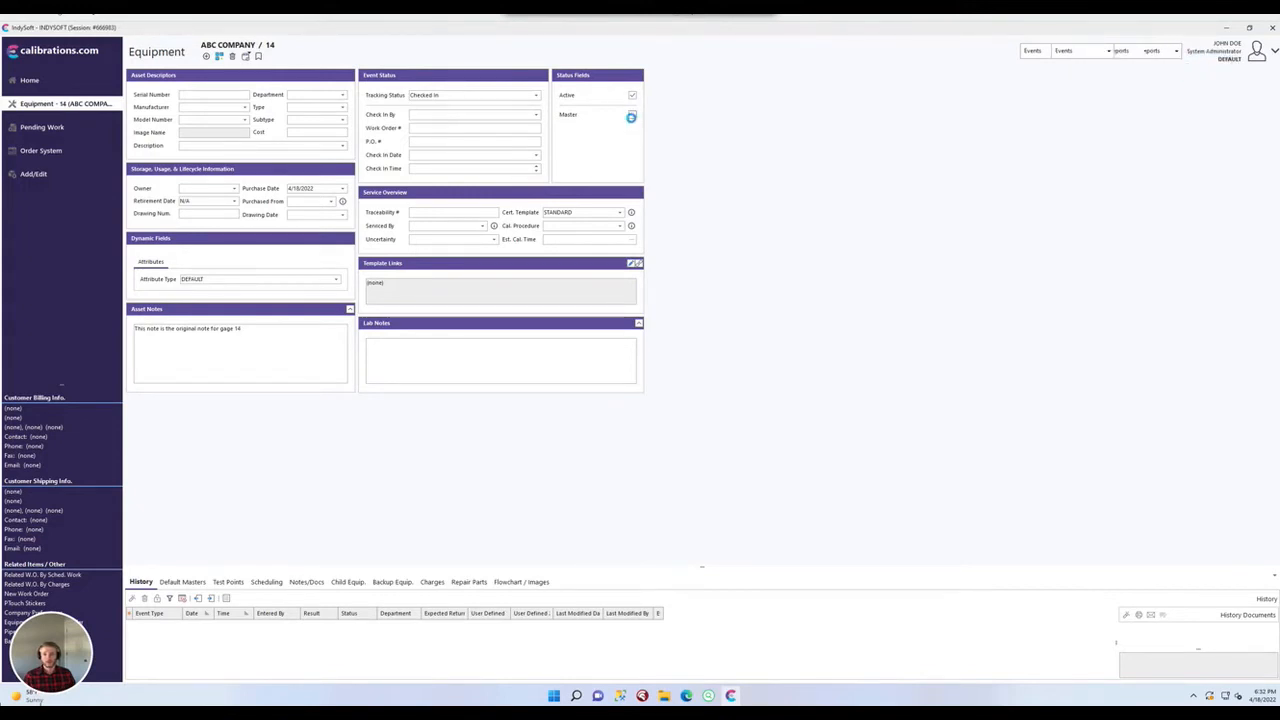
click(269, 45)
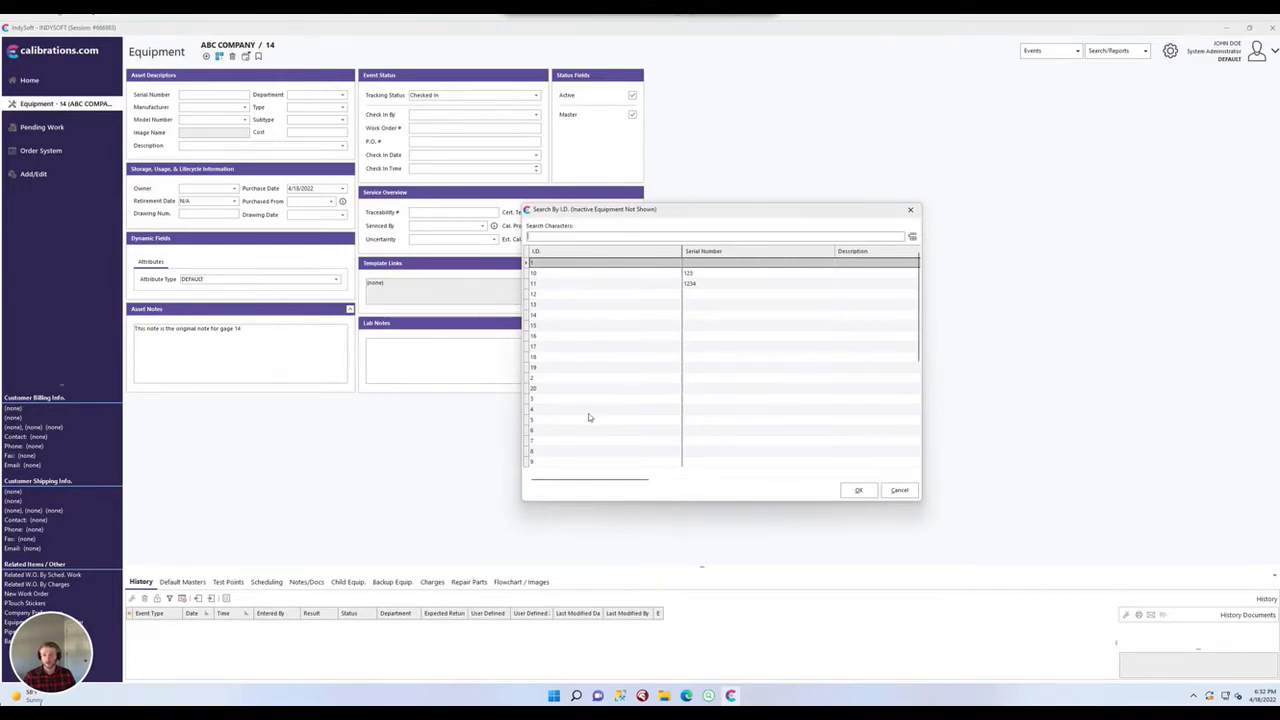
double_click(551, 420)
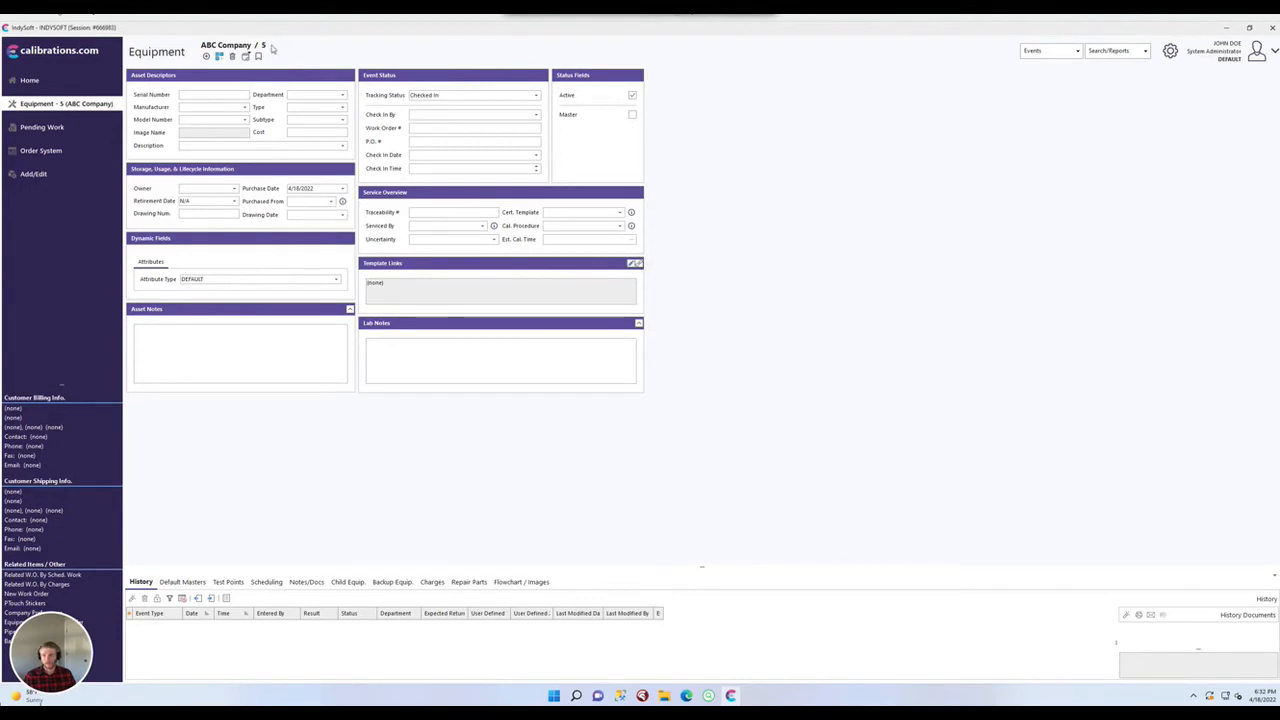
click(264, 48)
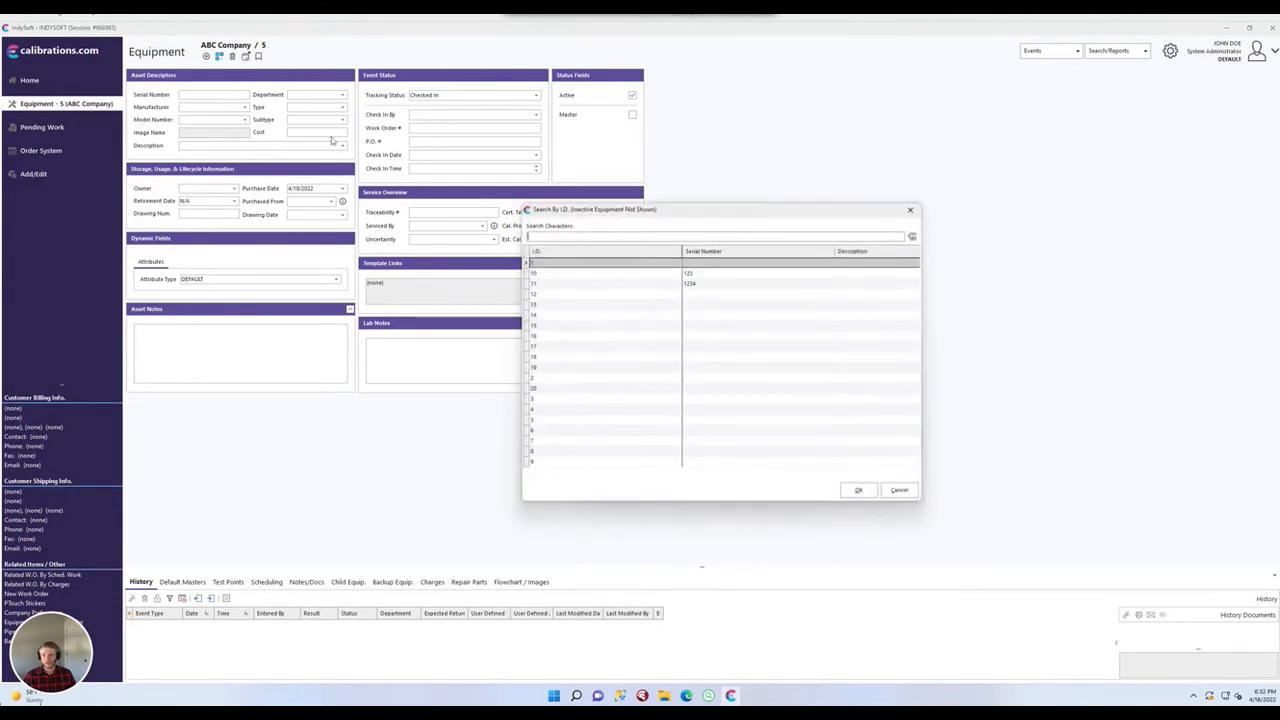
double_click(550, 440)
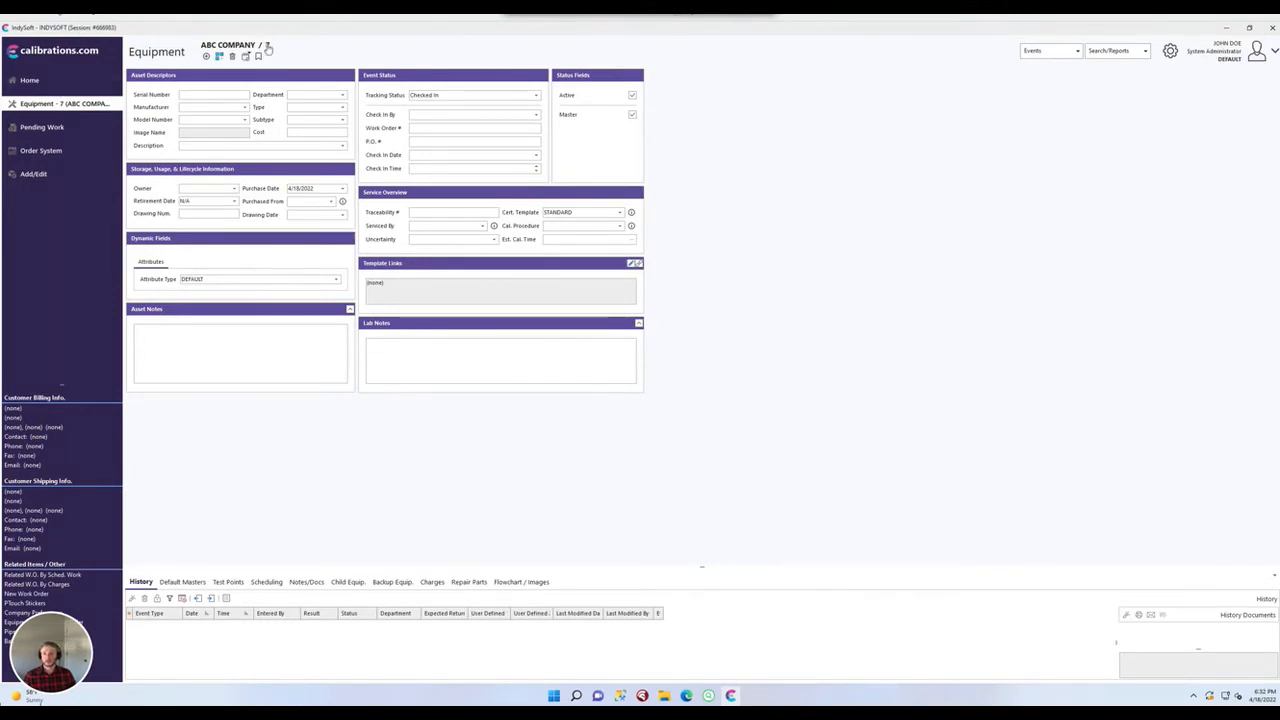
click(268, 45)
scroll(604, 343, down, 2)
scroll(600, 338, up, 7)
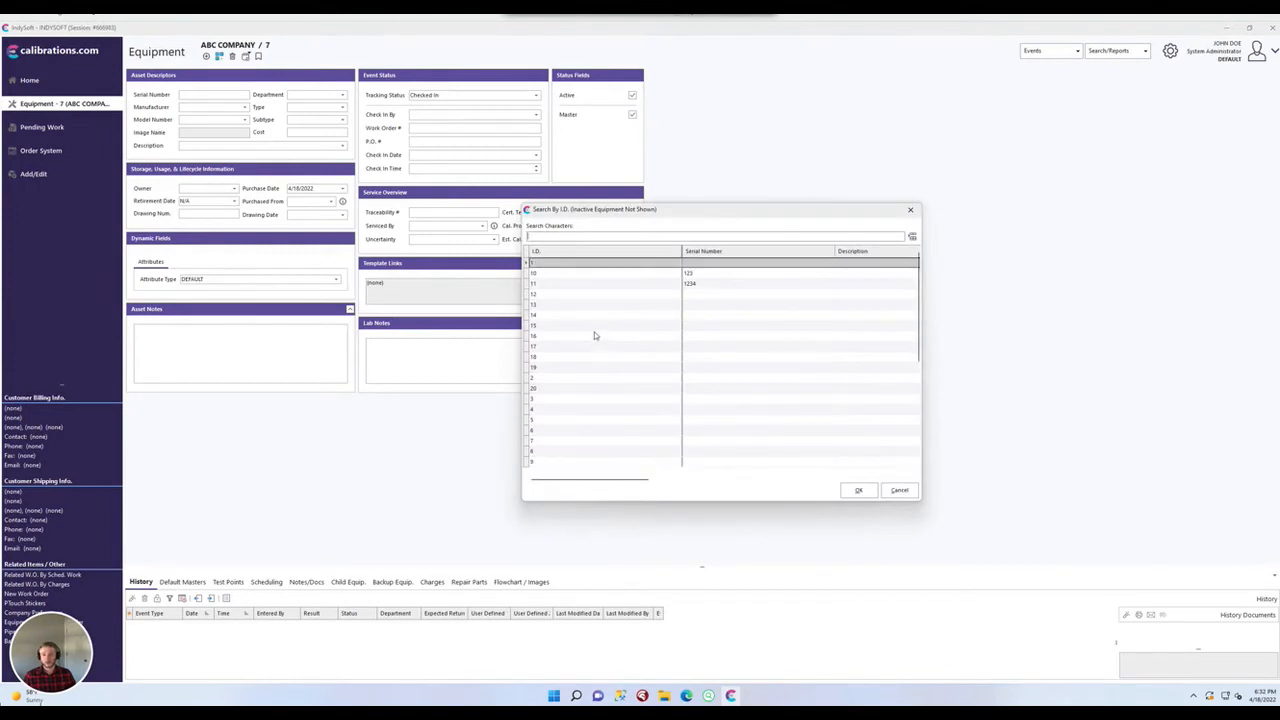
scroll(595, 333, down, 7)
click(896, 490)
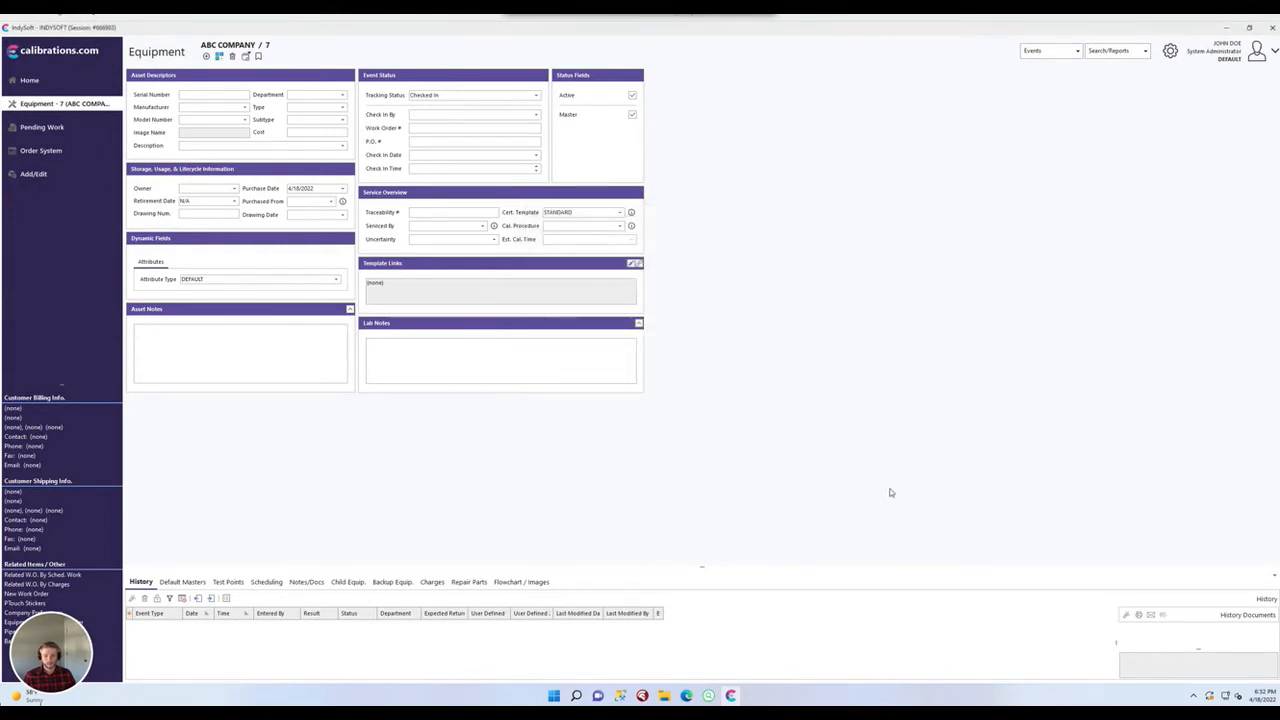
- Switch to the Downloads folder in File Explorer and open full-gage-import.csv in Excel, clearing the folder window out of the way
mouse_move(680, 695)
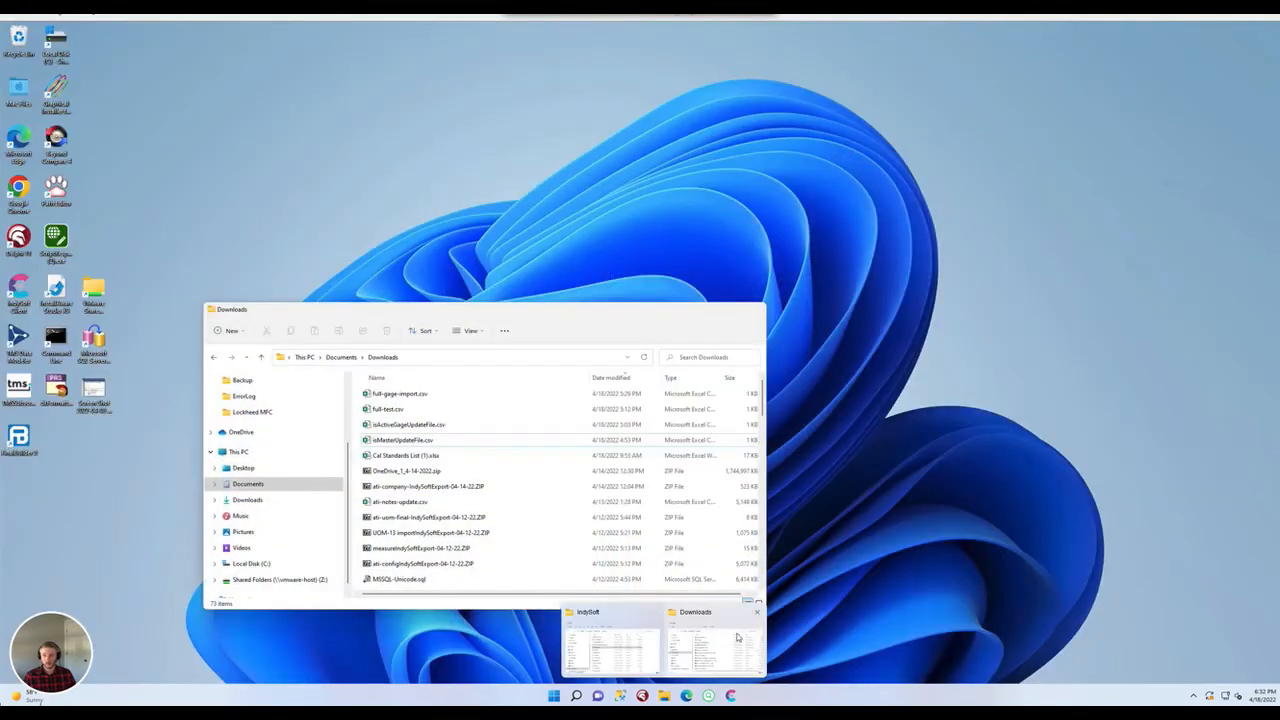
click(737, 637)
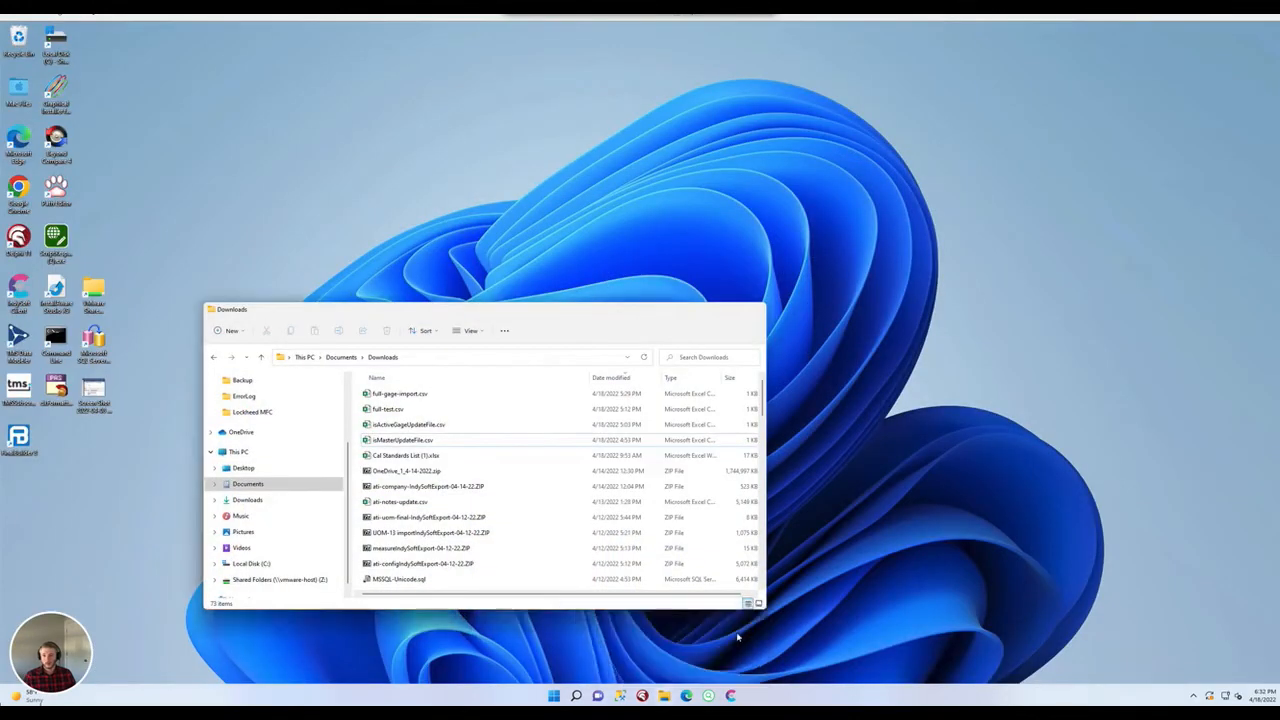
click(421, 396)
double_click(421, 396)
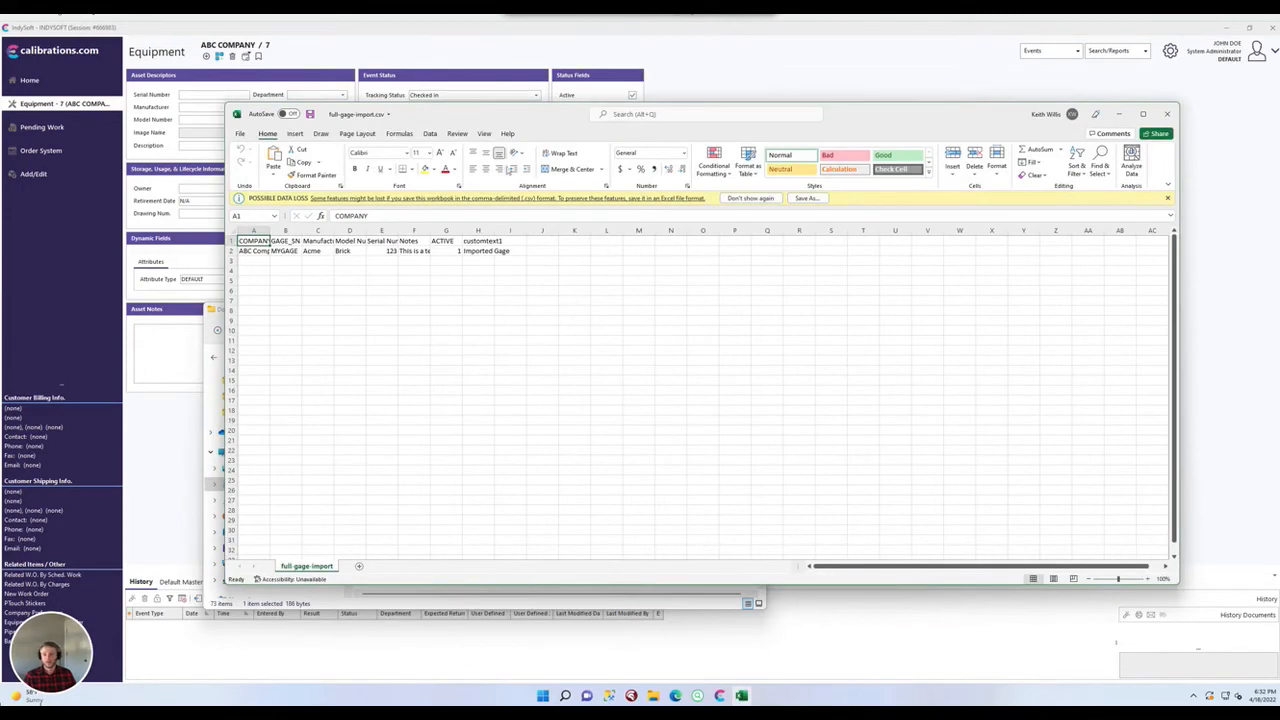
drag(504, 113, 494, 72)
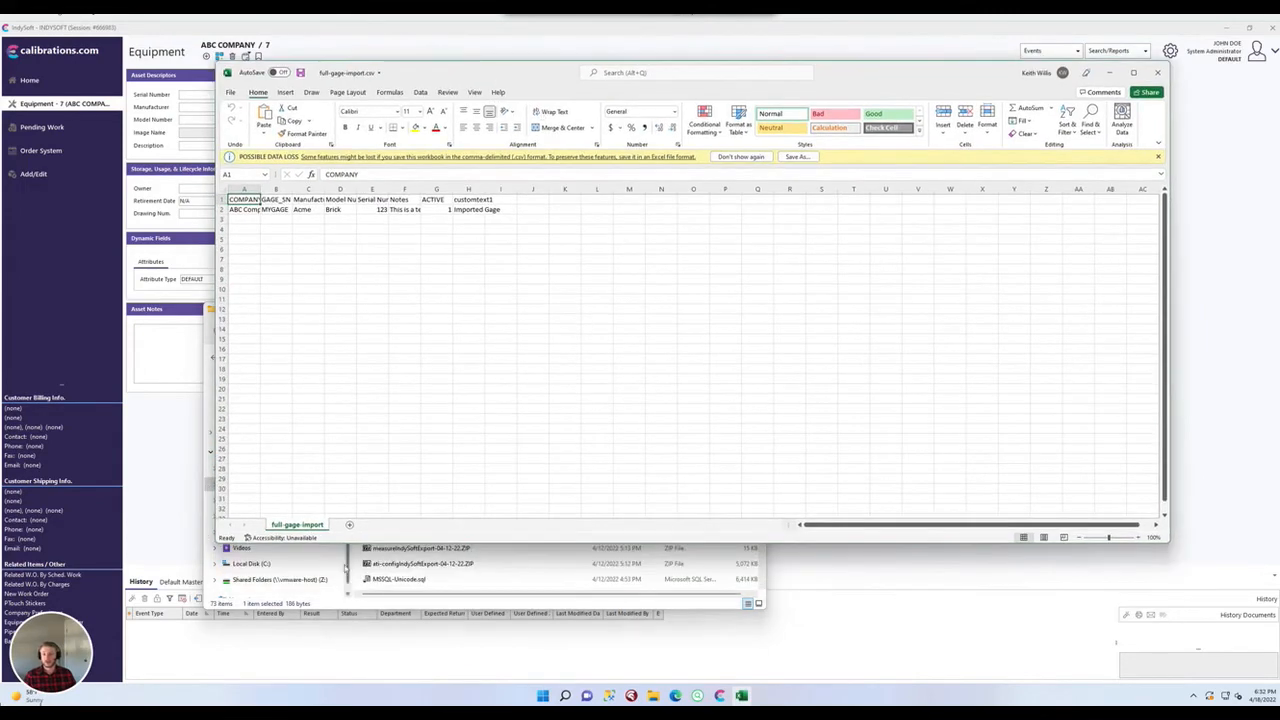
click(300, 565)
click(708, 313)
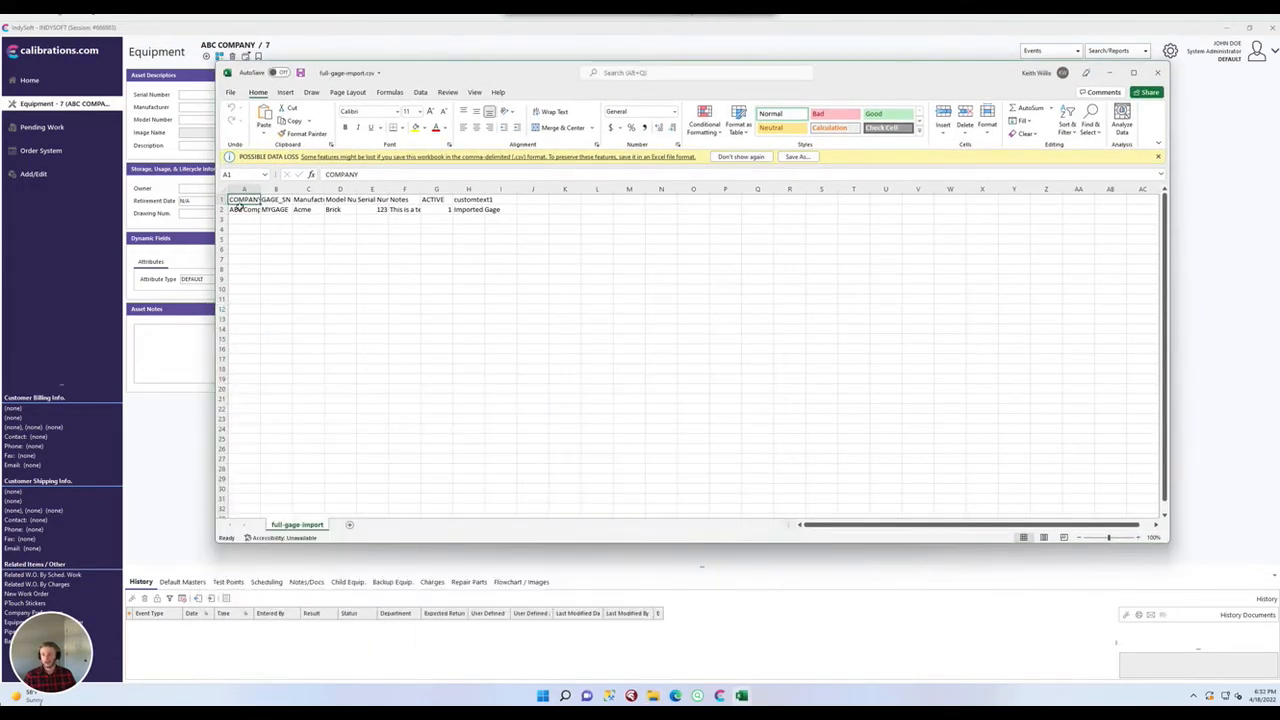
- Fit the widths of columns A to H to their contents
click(244, 209)
drag(252, 189, 470, 189)
double_click(262, 189)
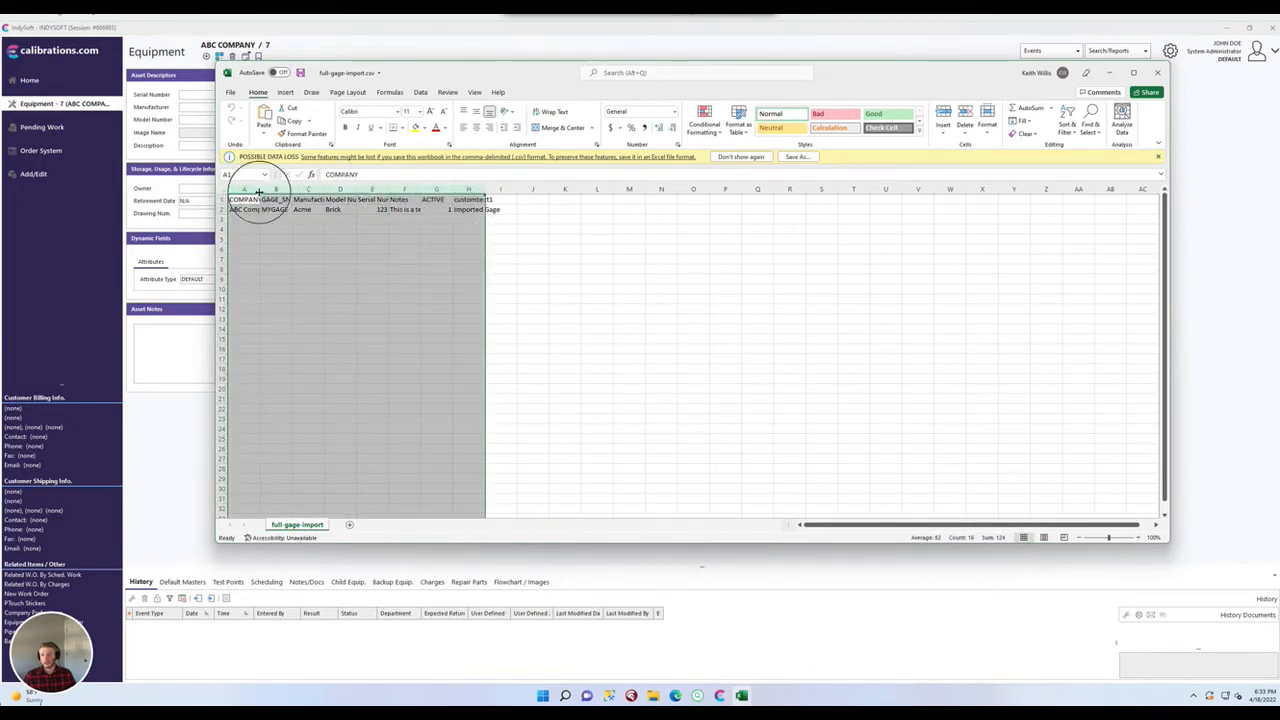
- Review the gage's row 2 values from COMPANY through customtext1, and close full-gage-import.csv without saving
click(262, 218)
key(Up)
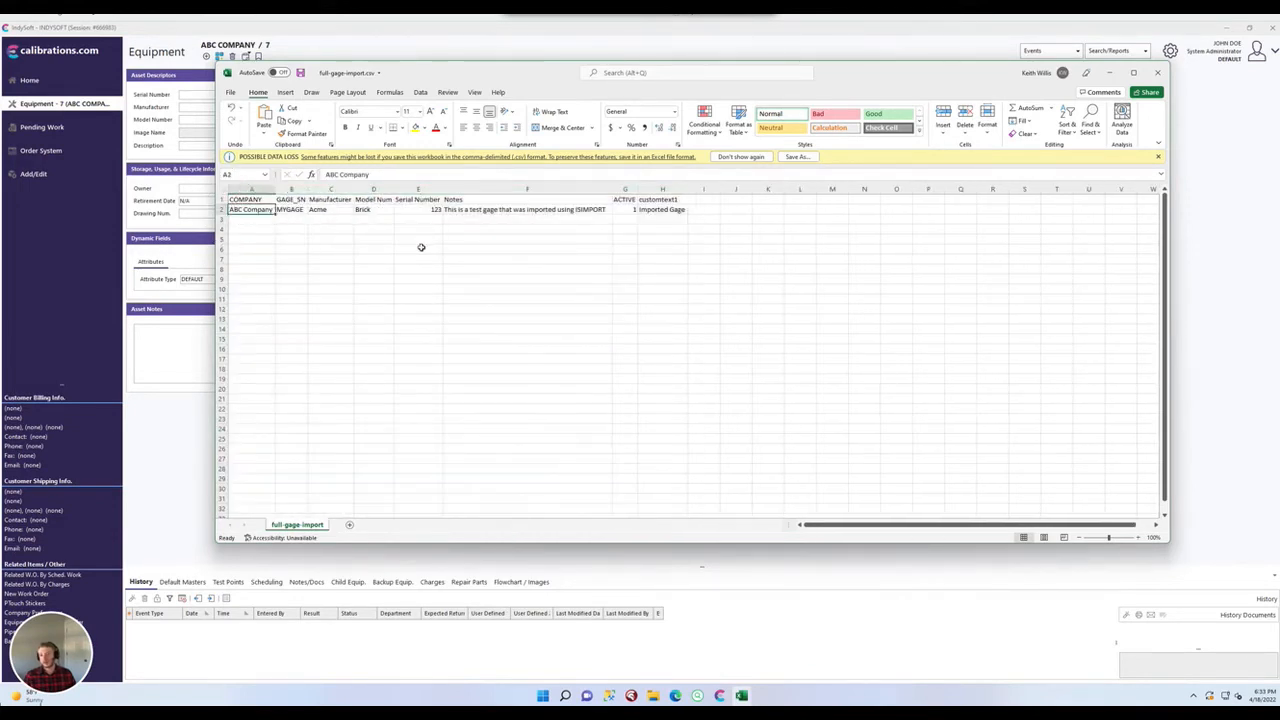
key(Right)
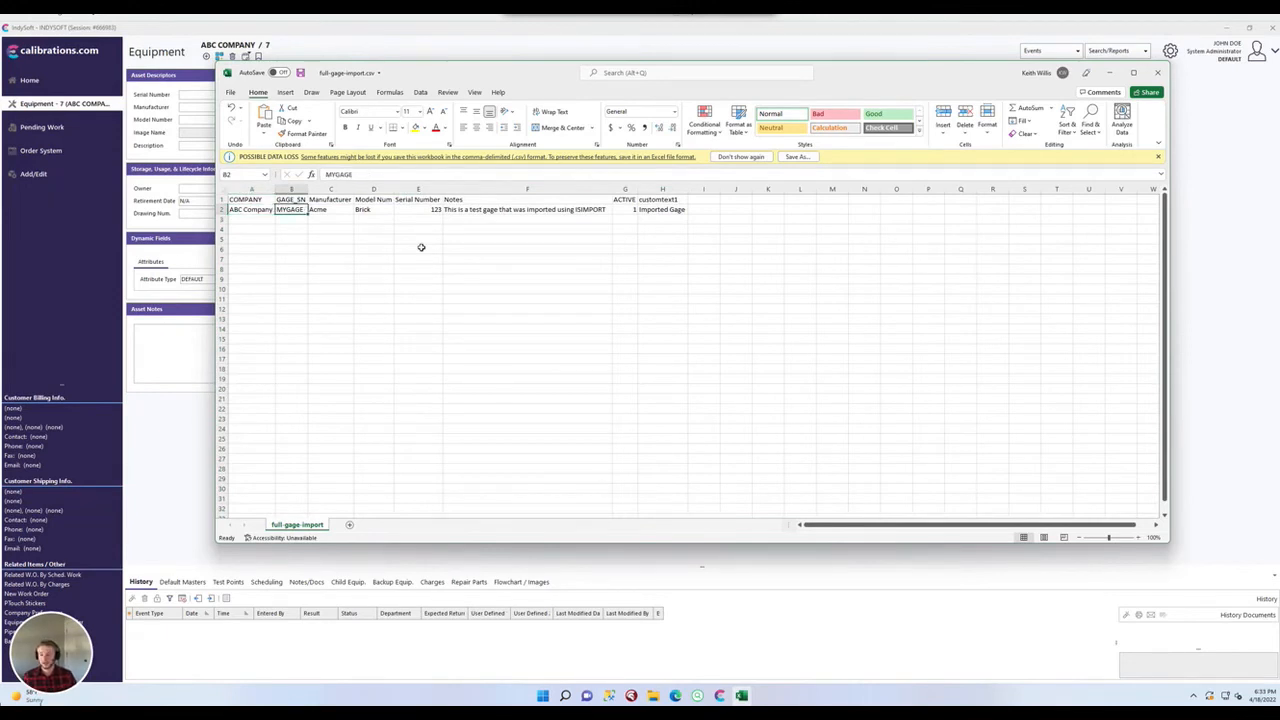
key(Right)
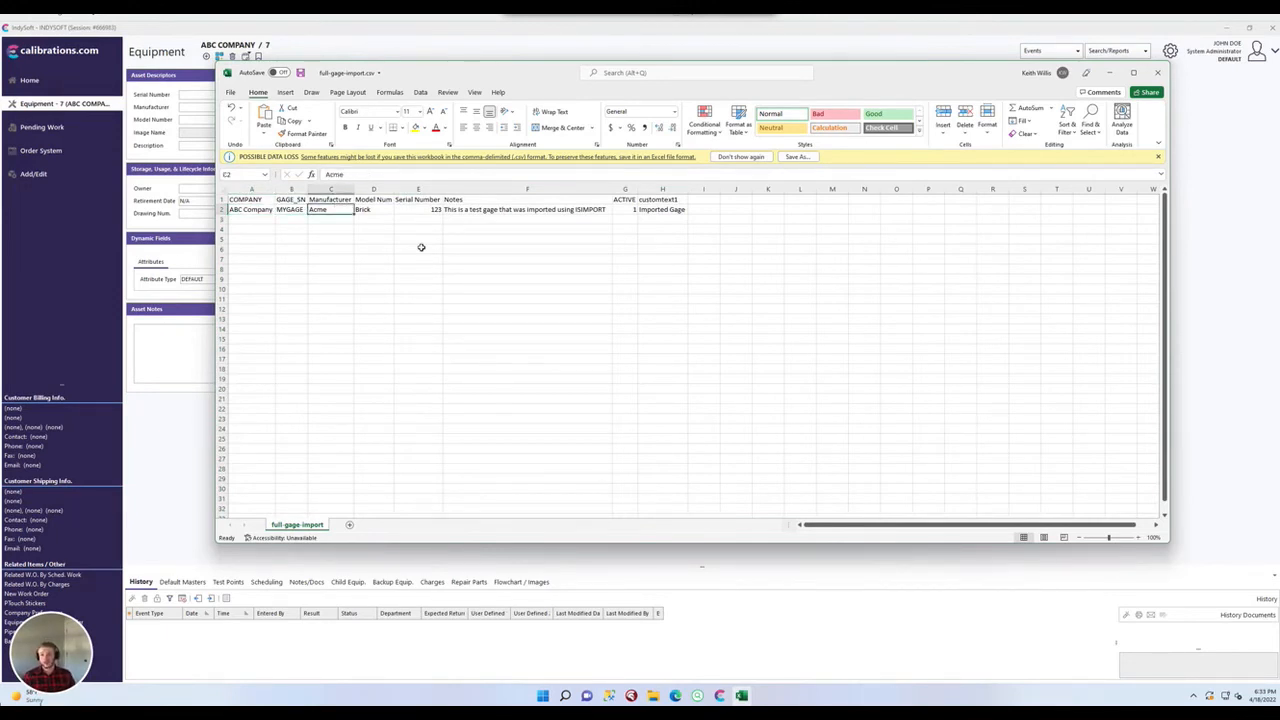
key(Right)
key(Right)
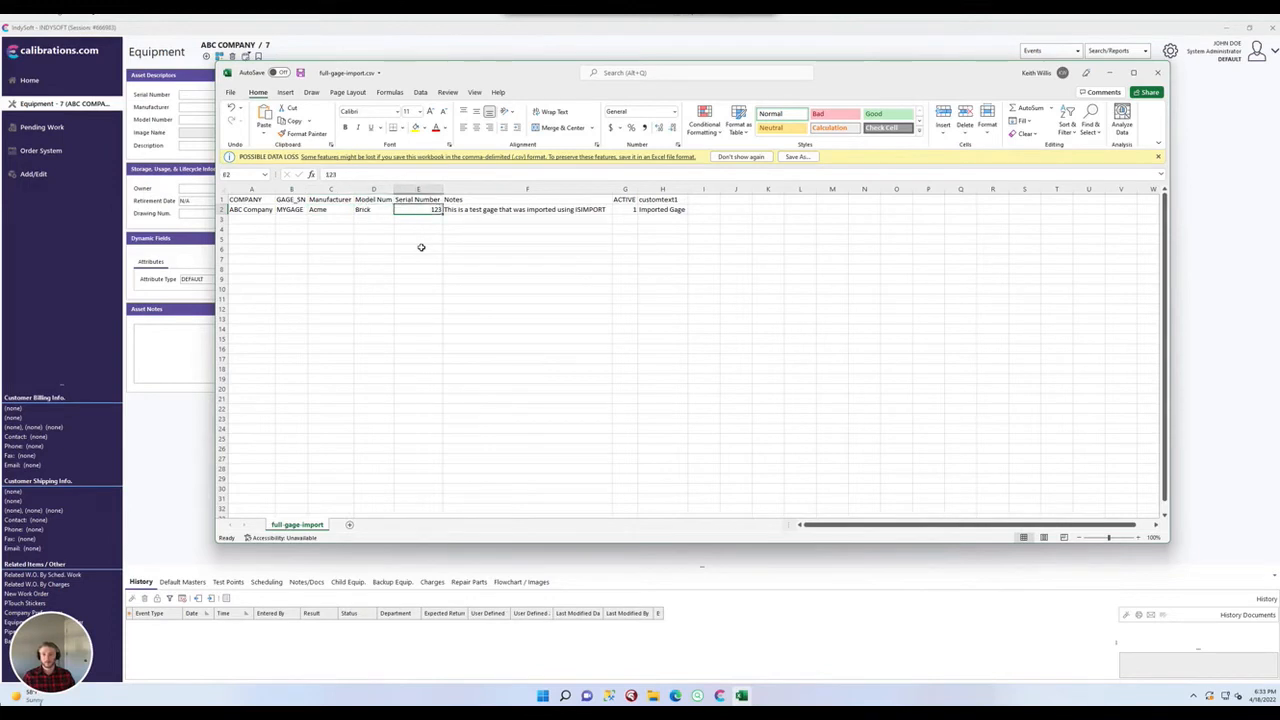
key(Right)
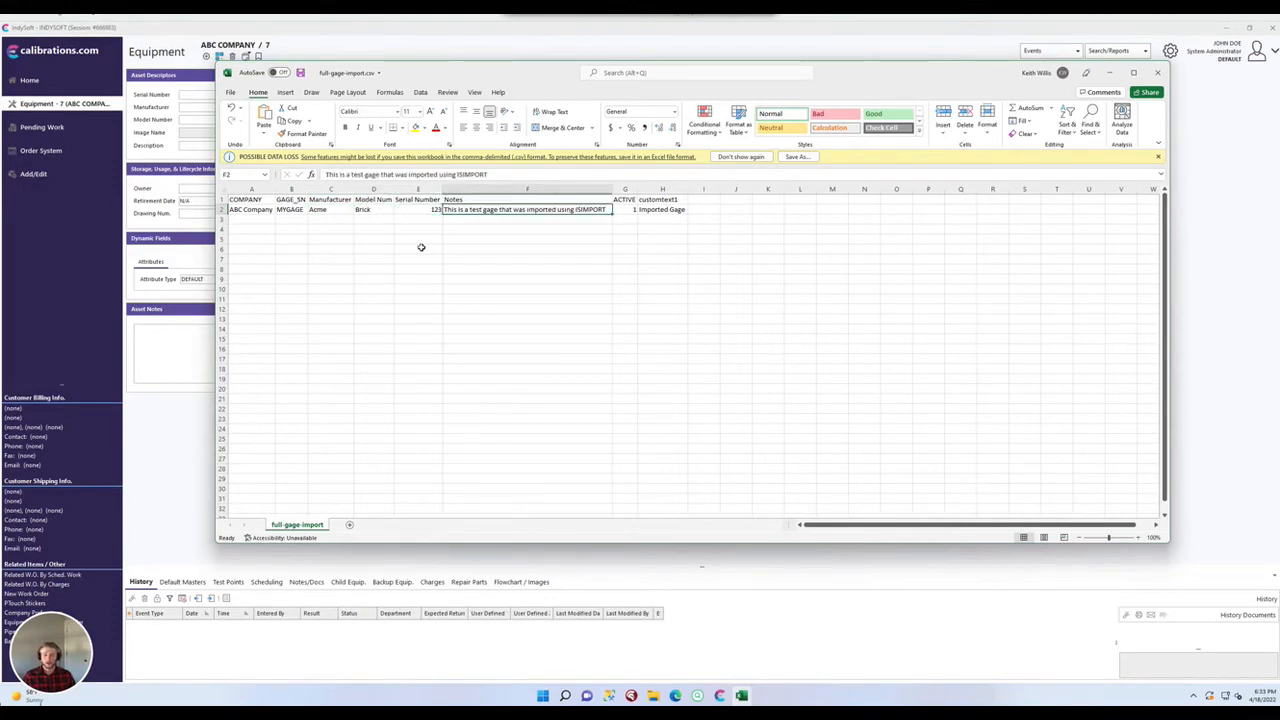
key(Right)
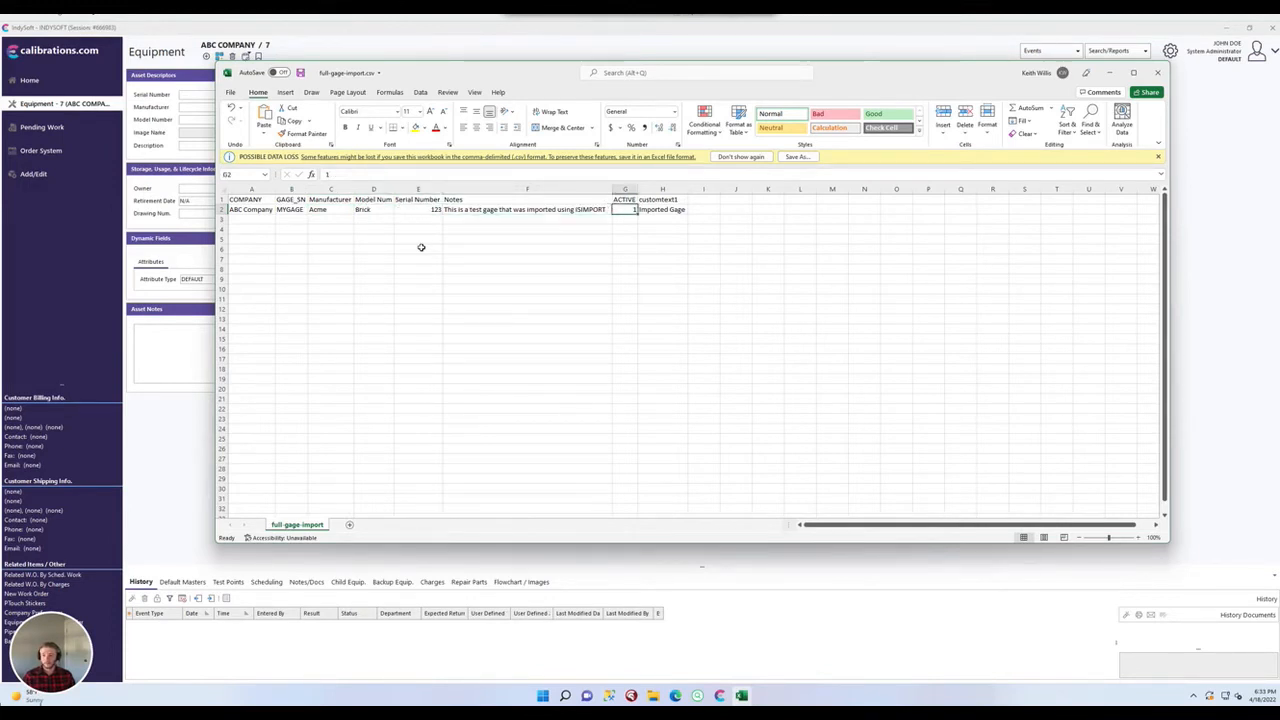
key(Right)
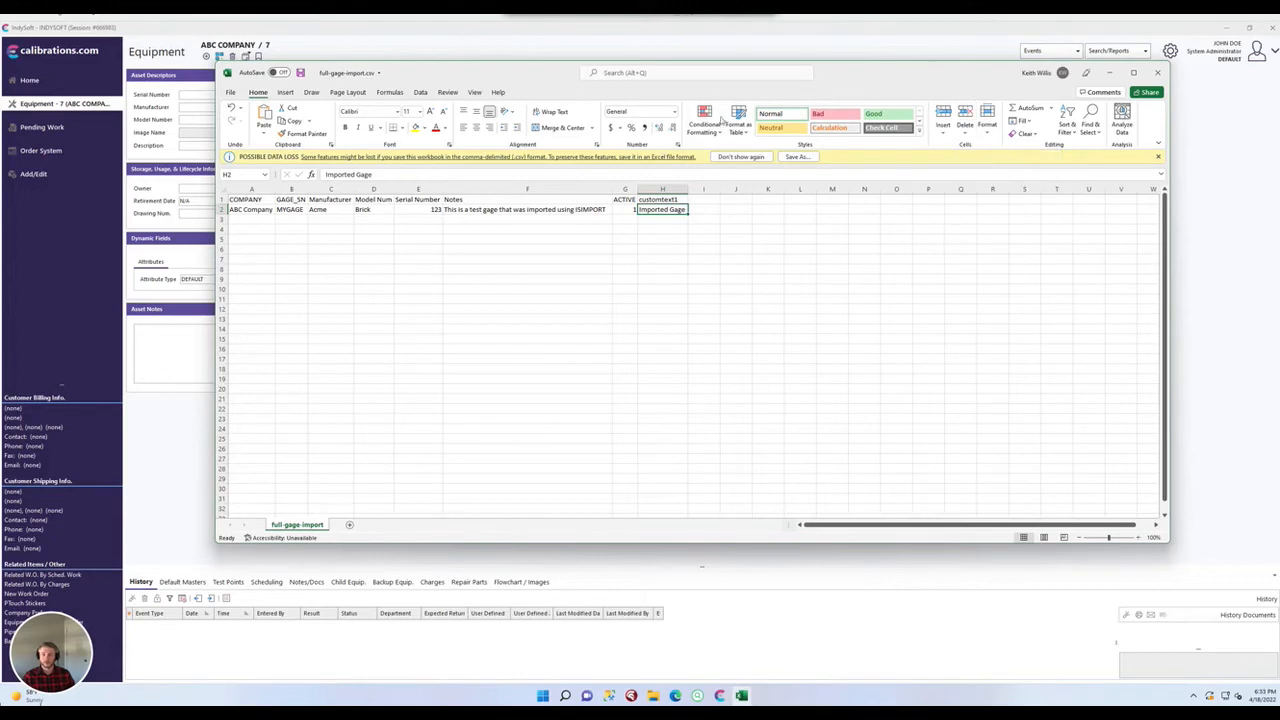
click(1158, 73)
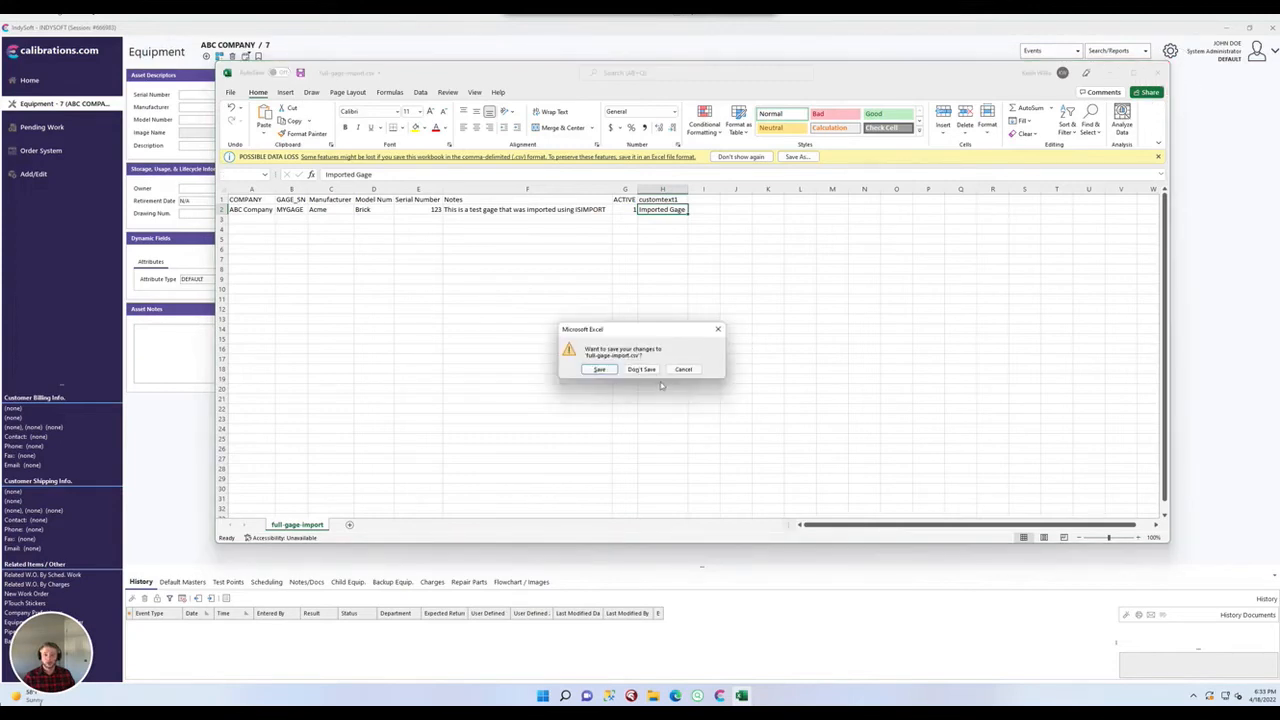
click(641, 369)
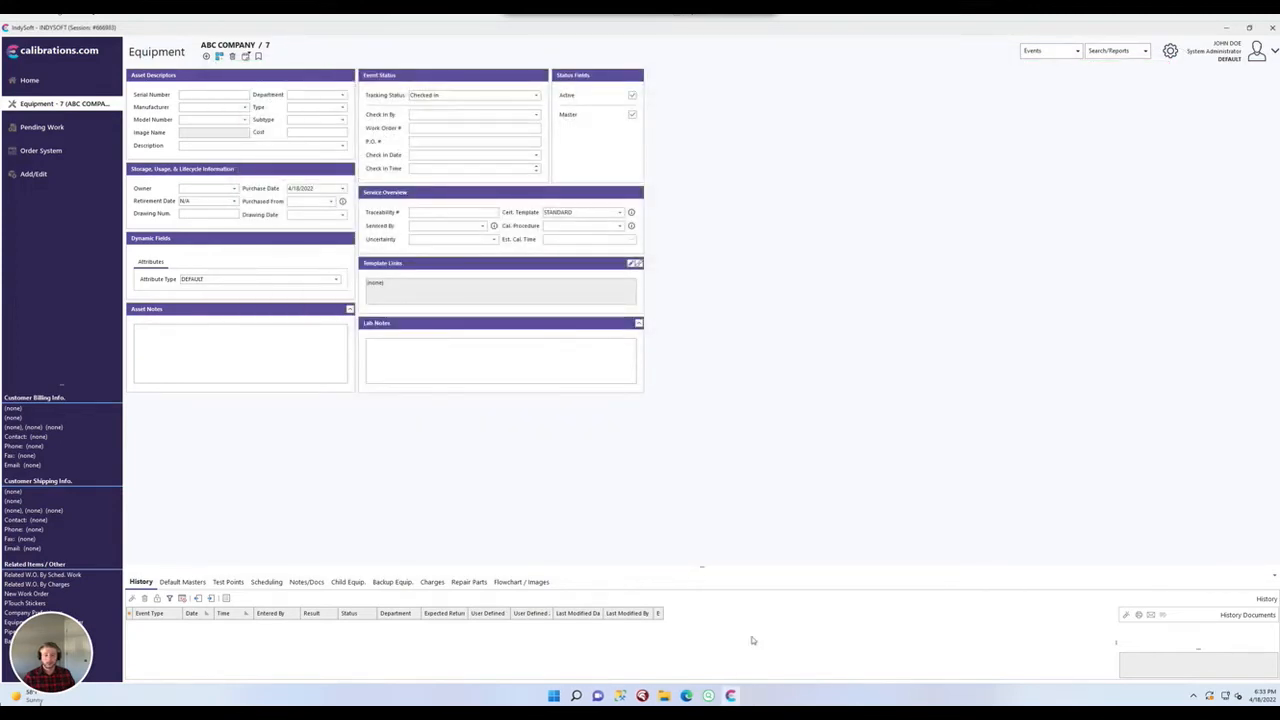
mouse_move(664, 695)
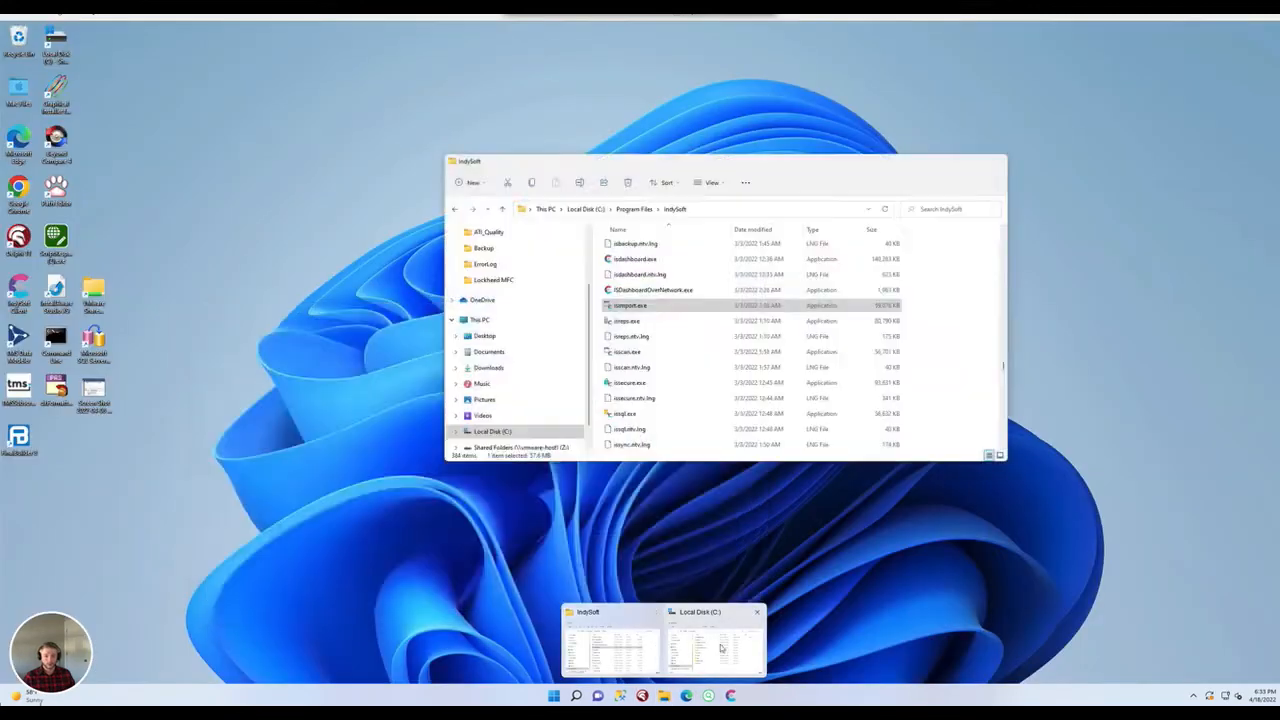
click(722, 648)
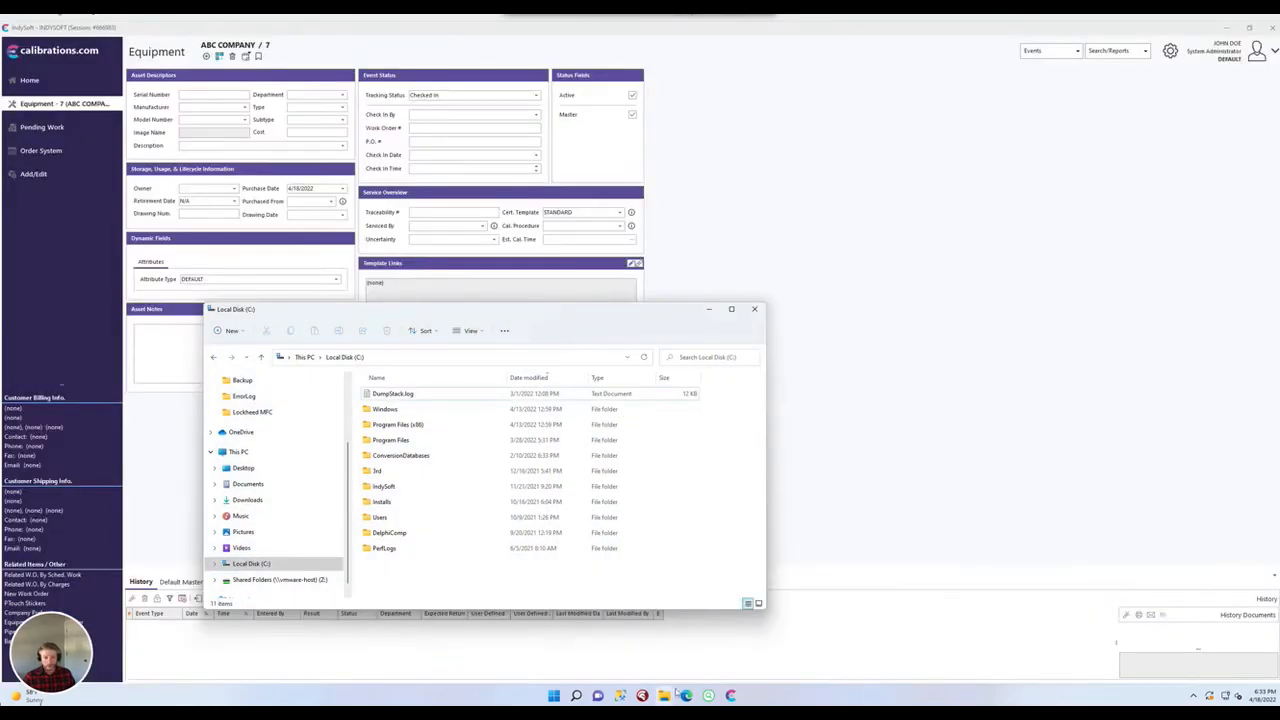
click(709, 309)
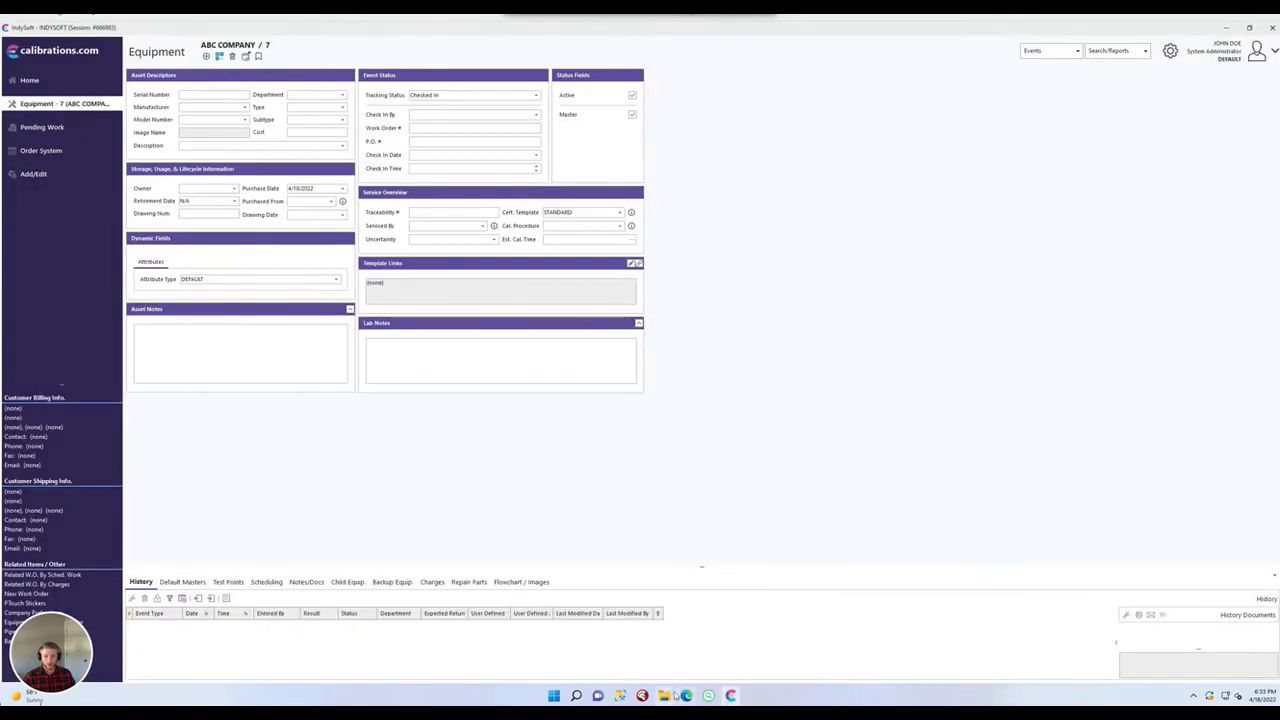
- Launch the import wizard from the IndySoft program folder, sign in with the account password, and choose Equipment Information as the import type
mouse_move(668, 695)
click(600, 645)
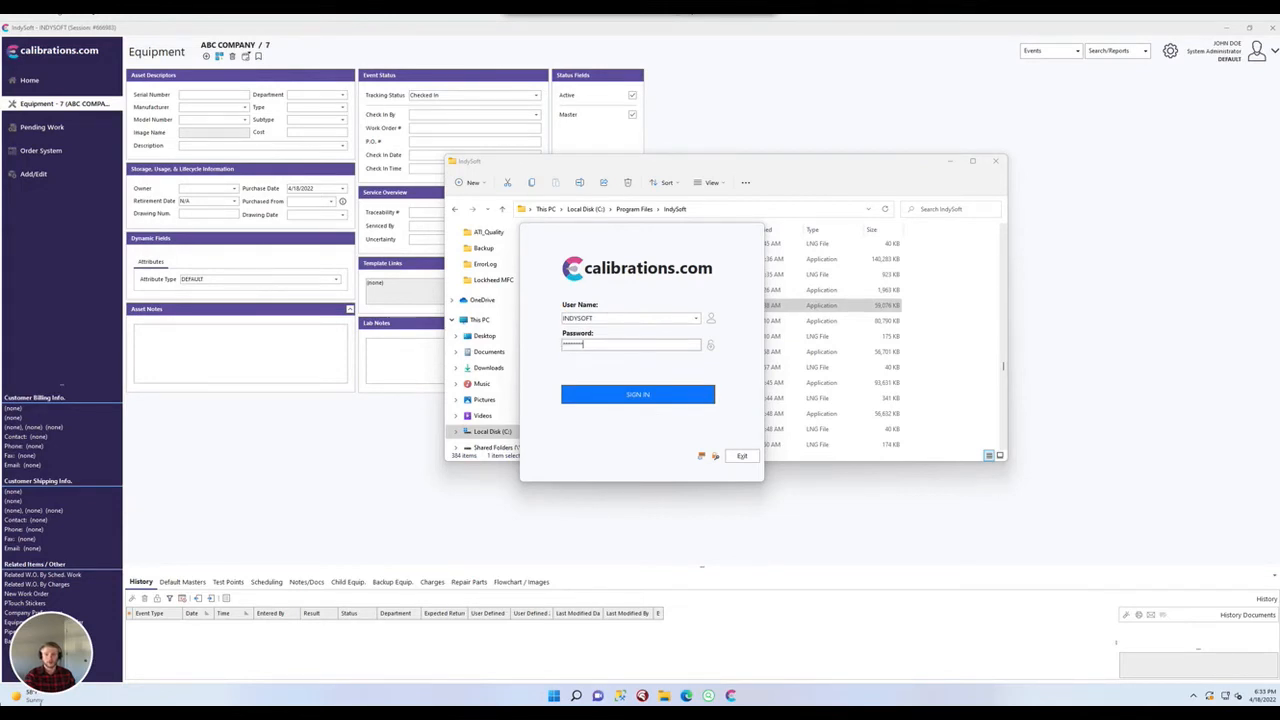
key(Return)
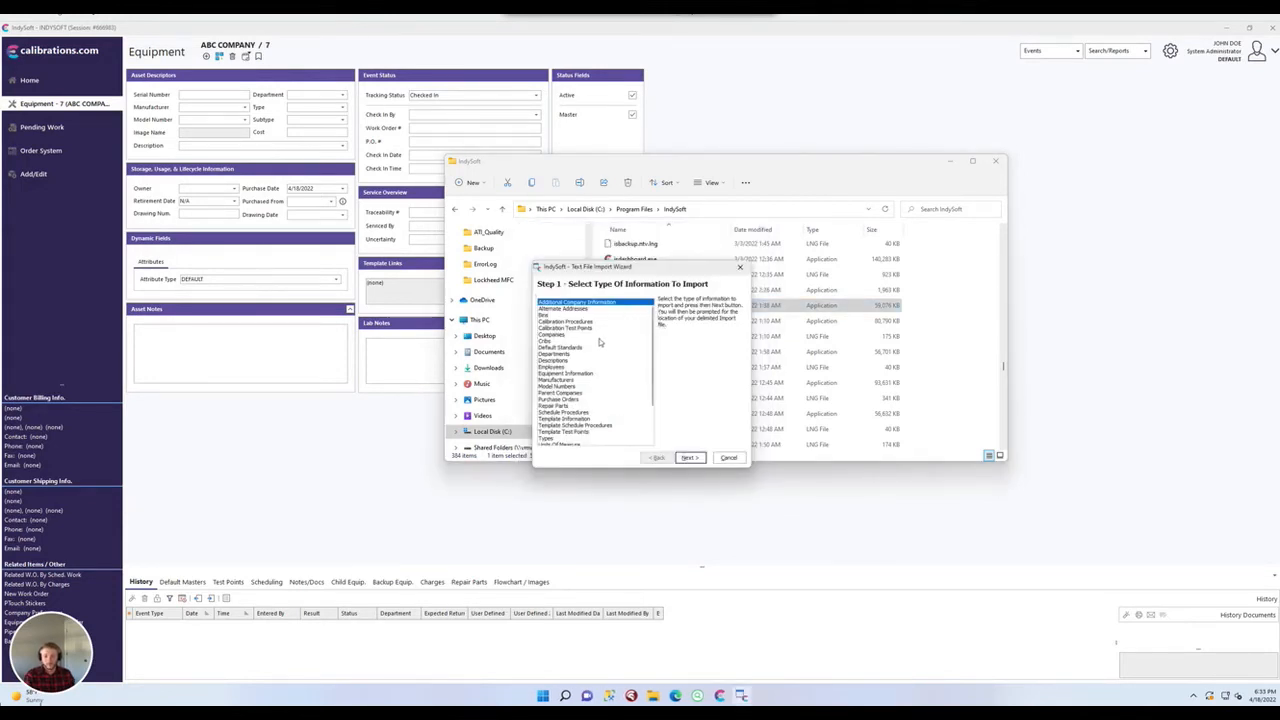
click(586, 373)
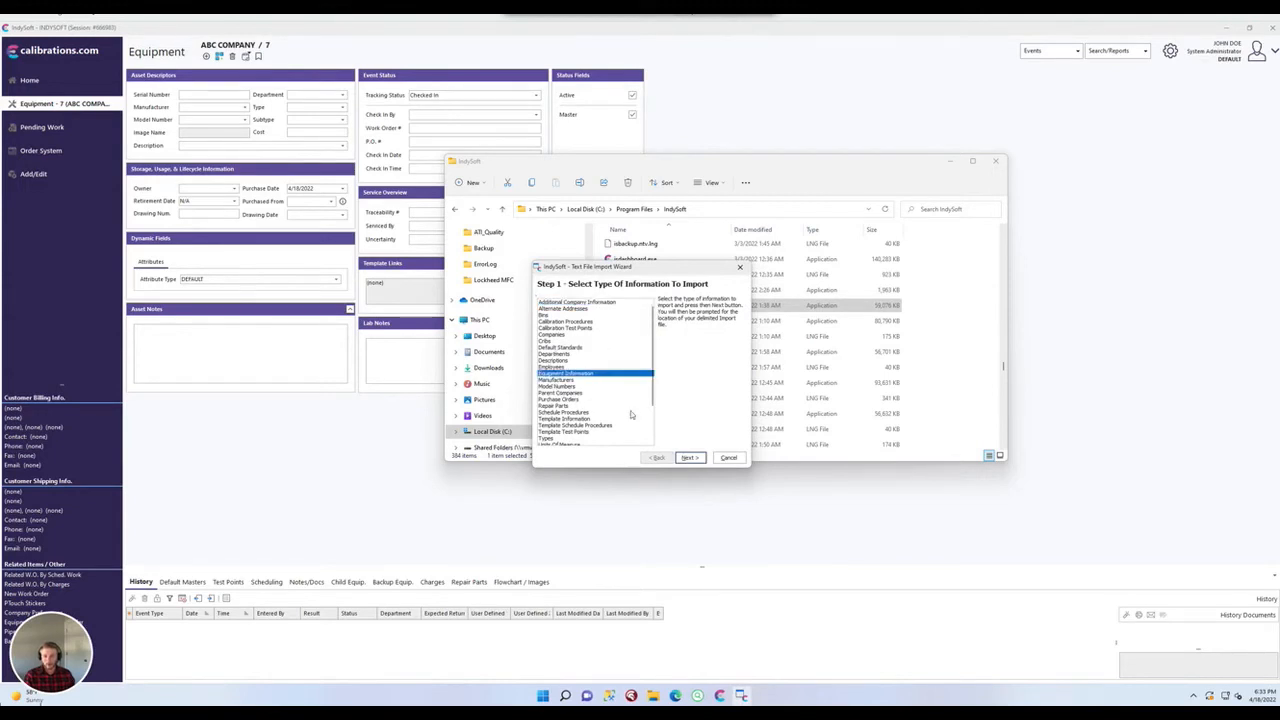
click(690, 457)
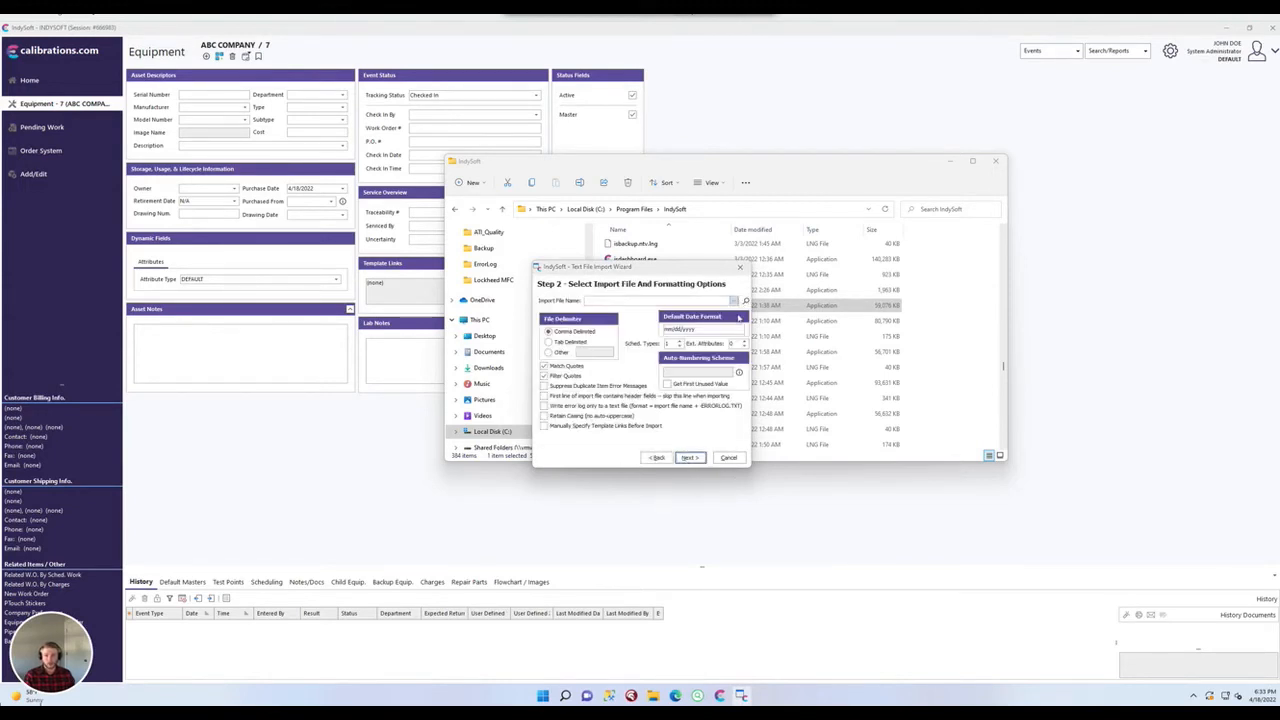
- Select full-gage-import.csv from the Downloads folder inside Documents as the import file
click(745, 300)
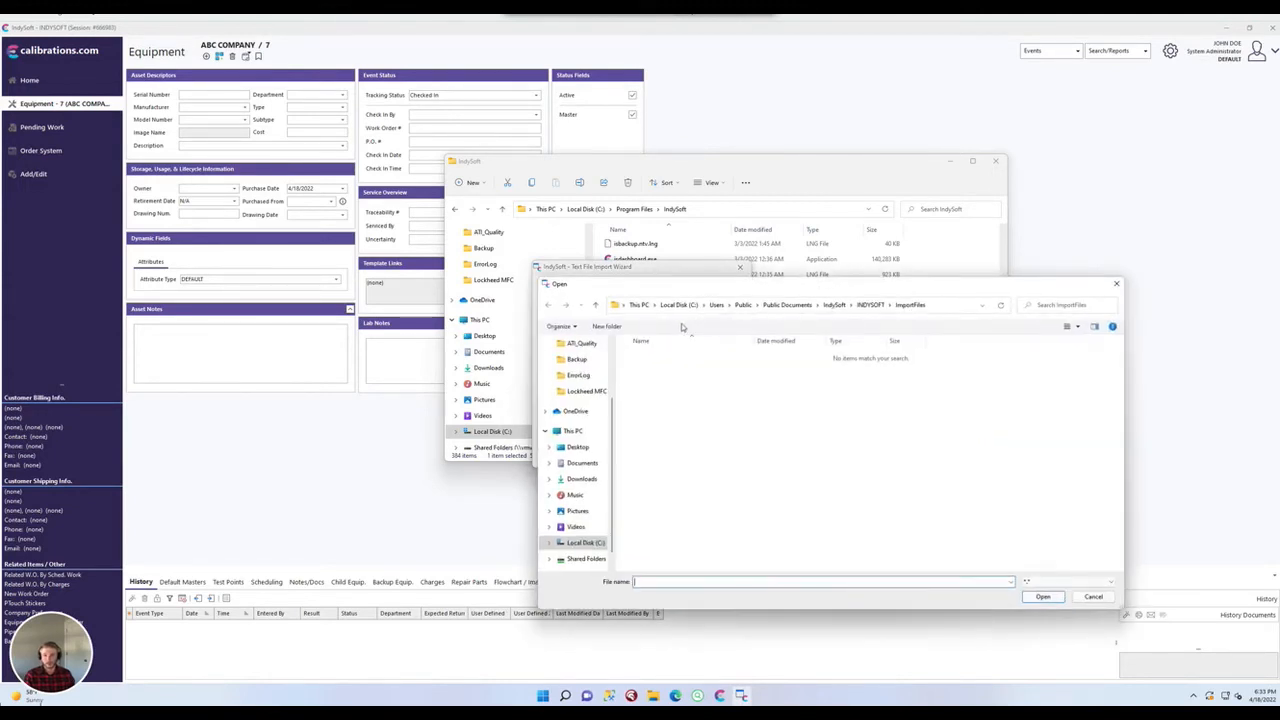
click(586, 542)
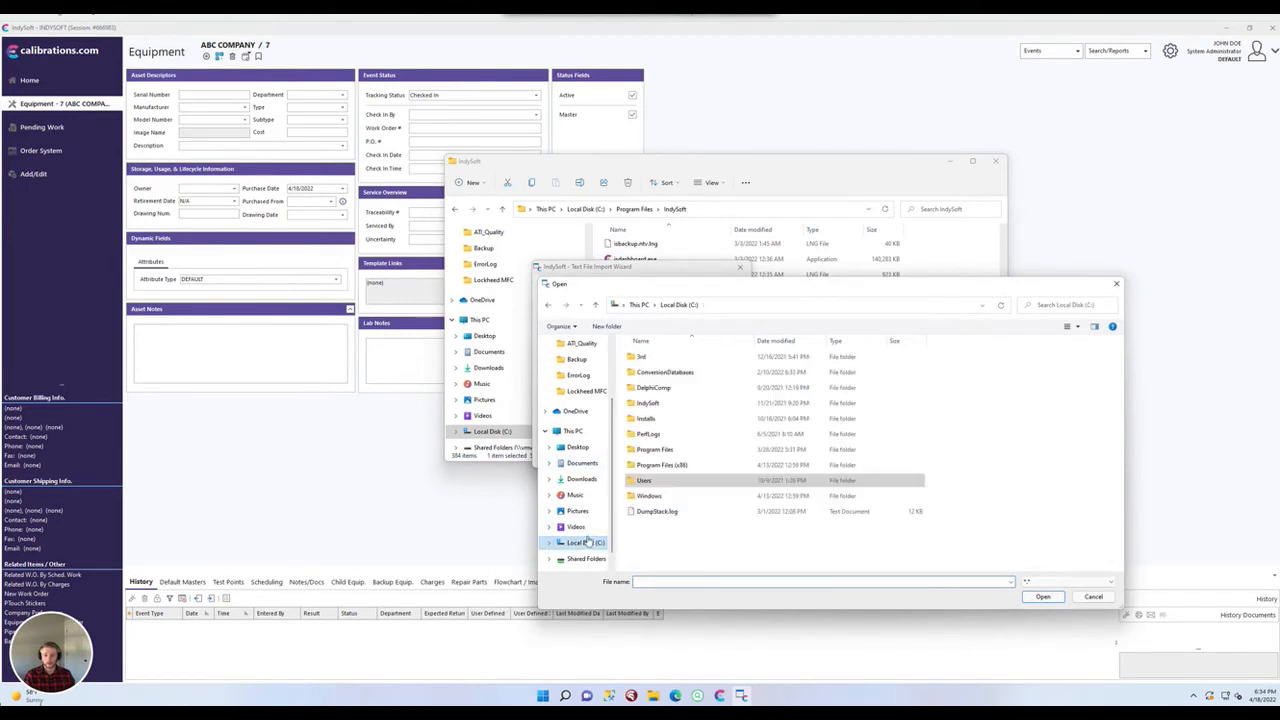
click(582, 464)
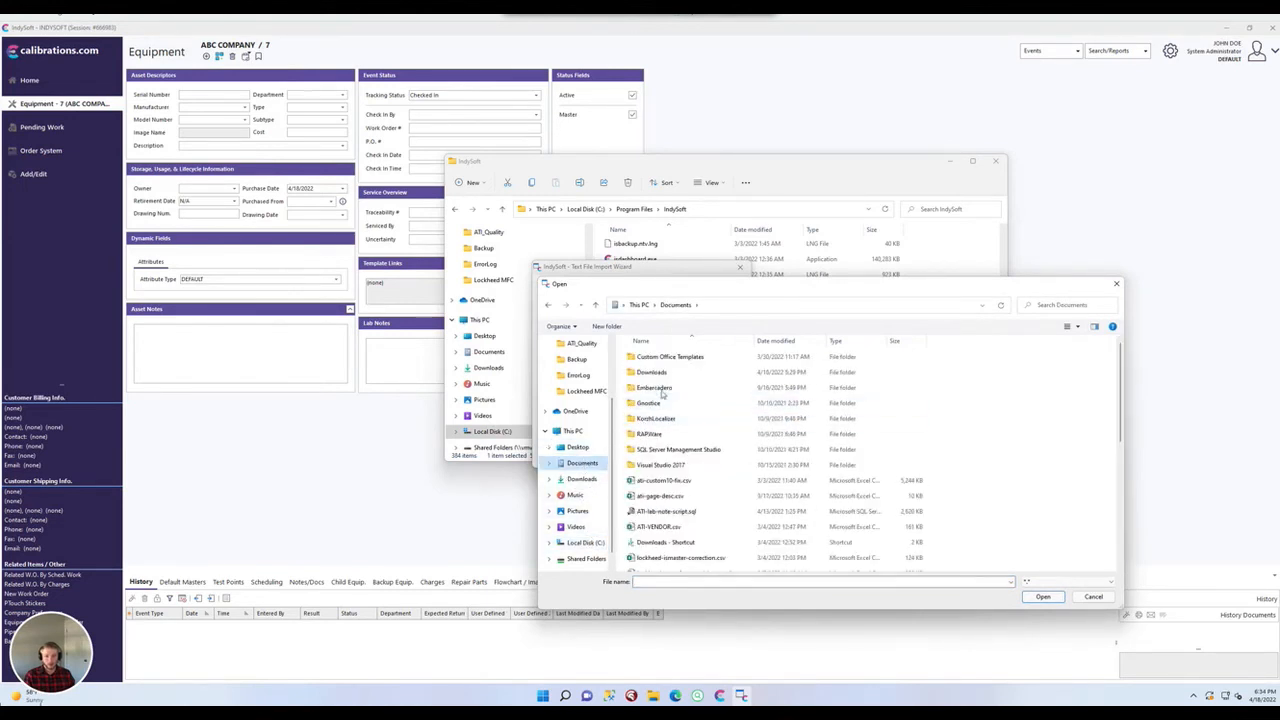
double_click(651, 372)
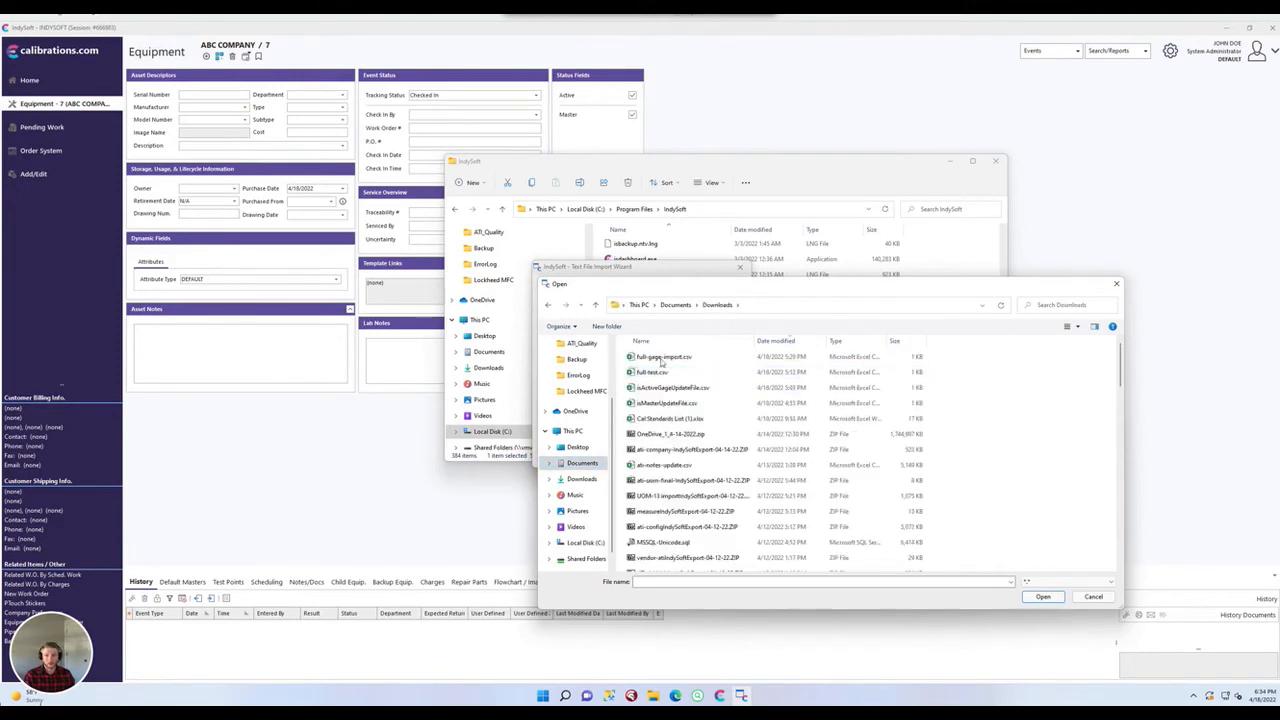
click(665, 357)
click(1041, 598)
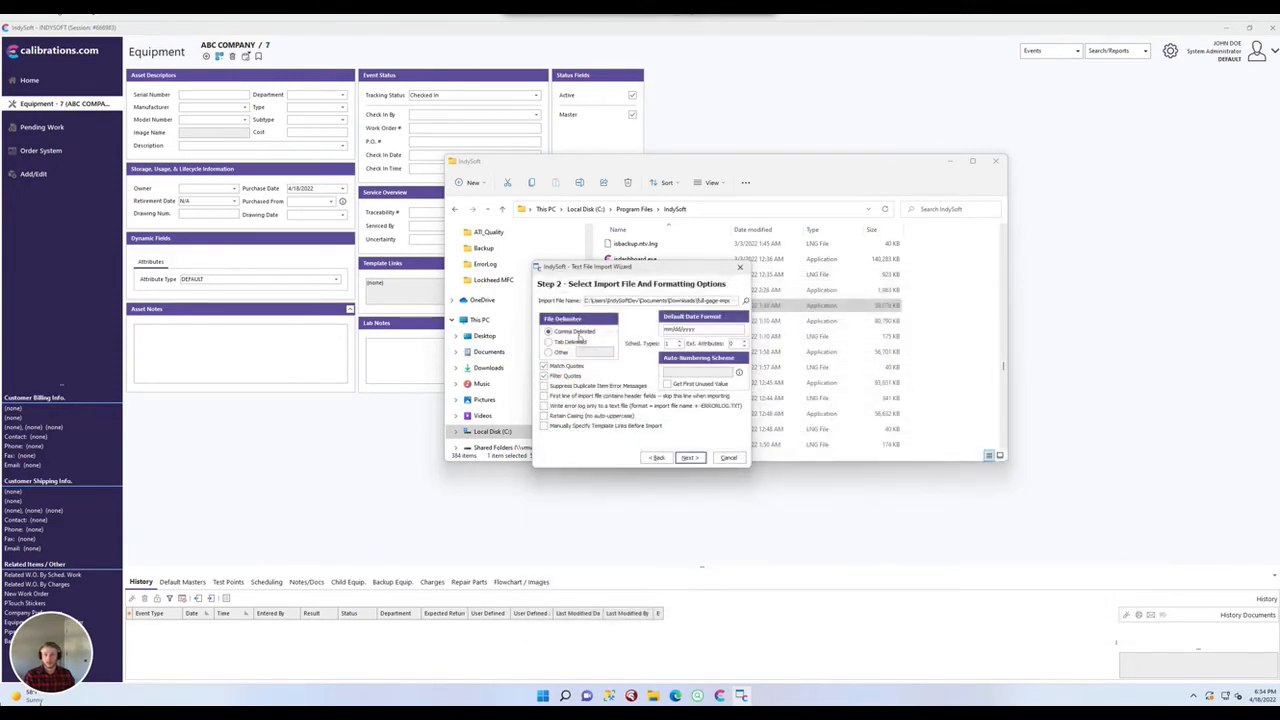
- Keep the file comma delimited, skip the first line as header fields, and continue to the field mapping
click(578, 334)
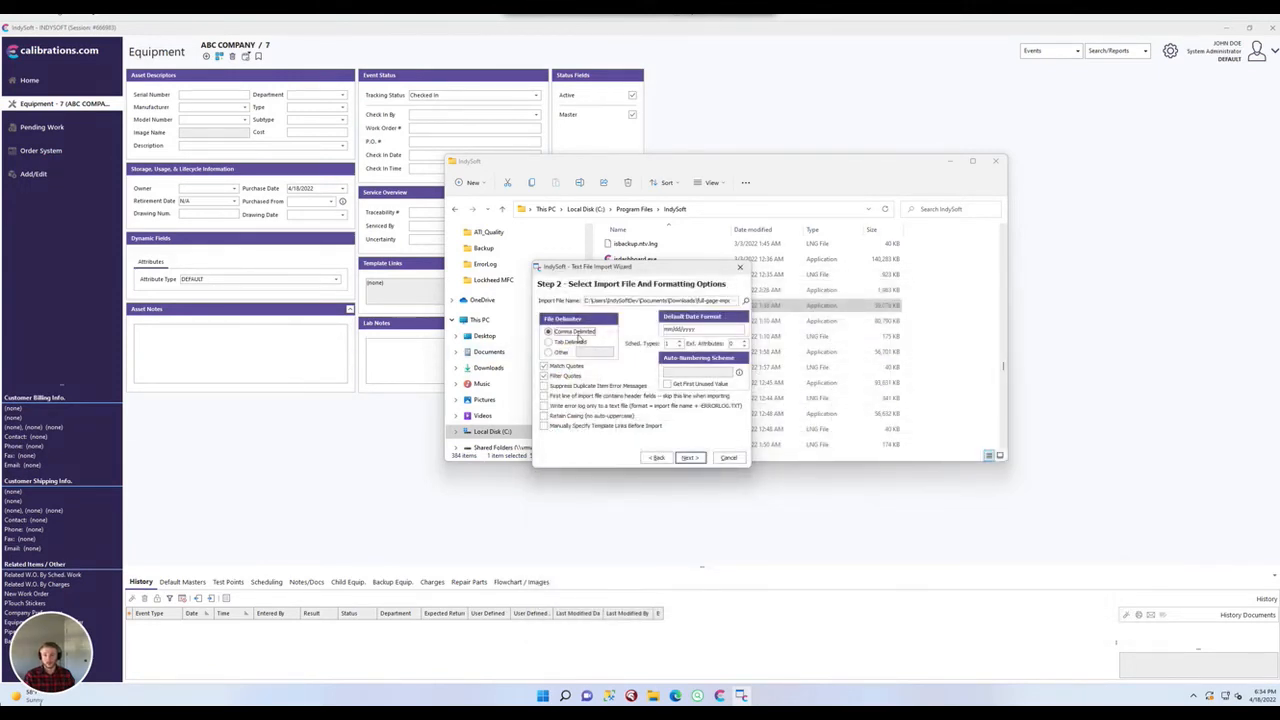
click(595, 397)
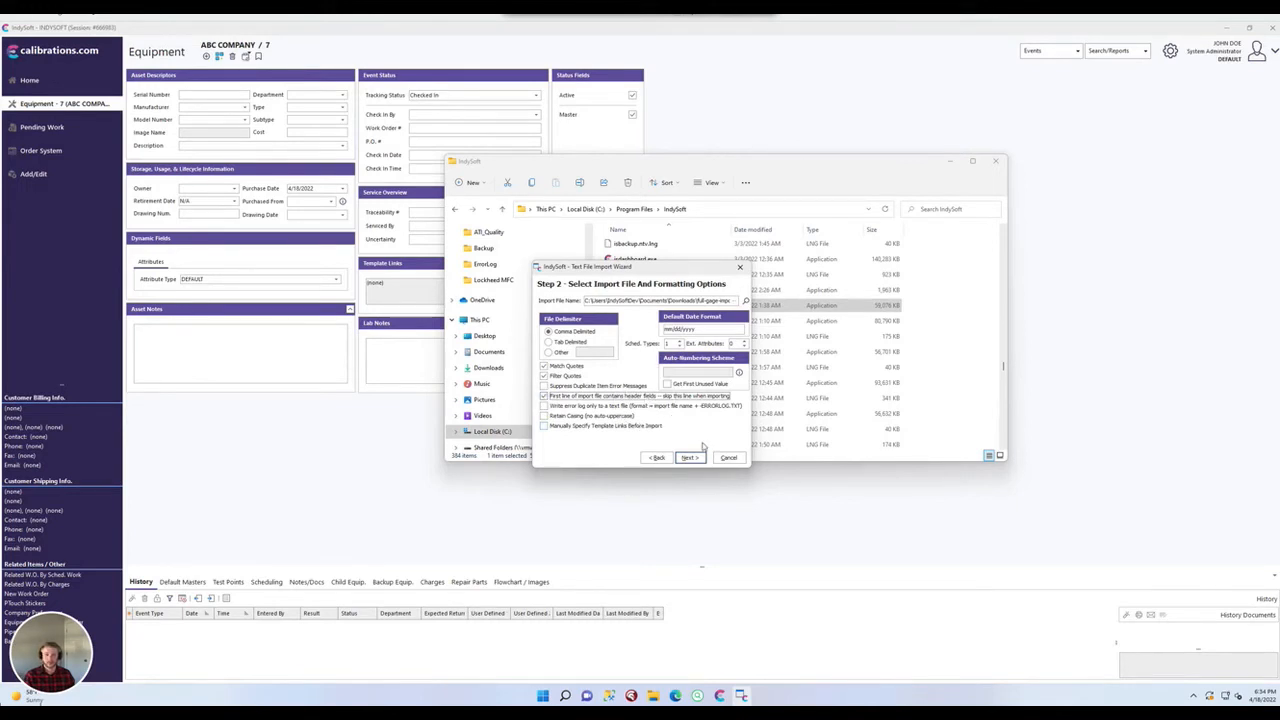
click(693, 457)
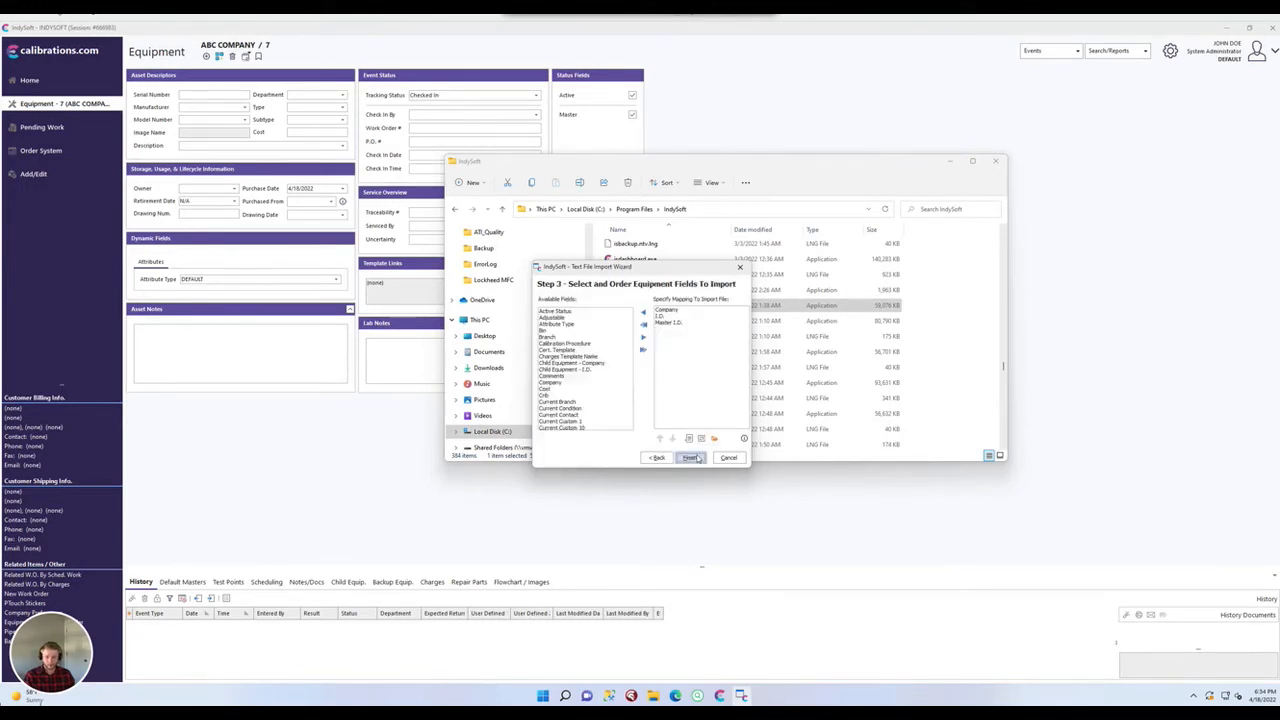
- Remove Master I.D. from the import field mapping
click(682, 325)
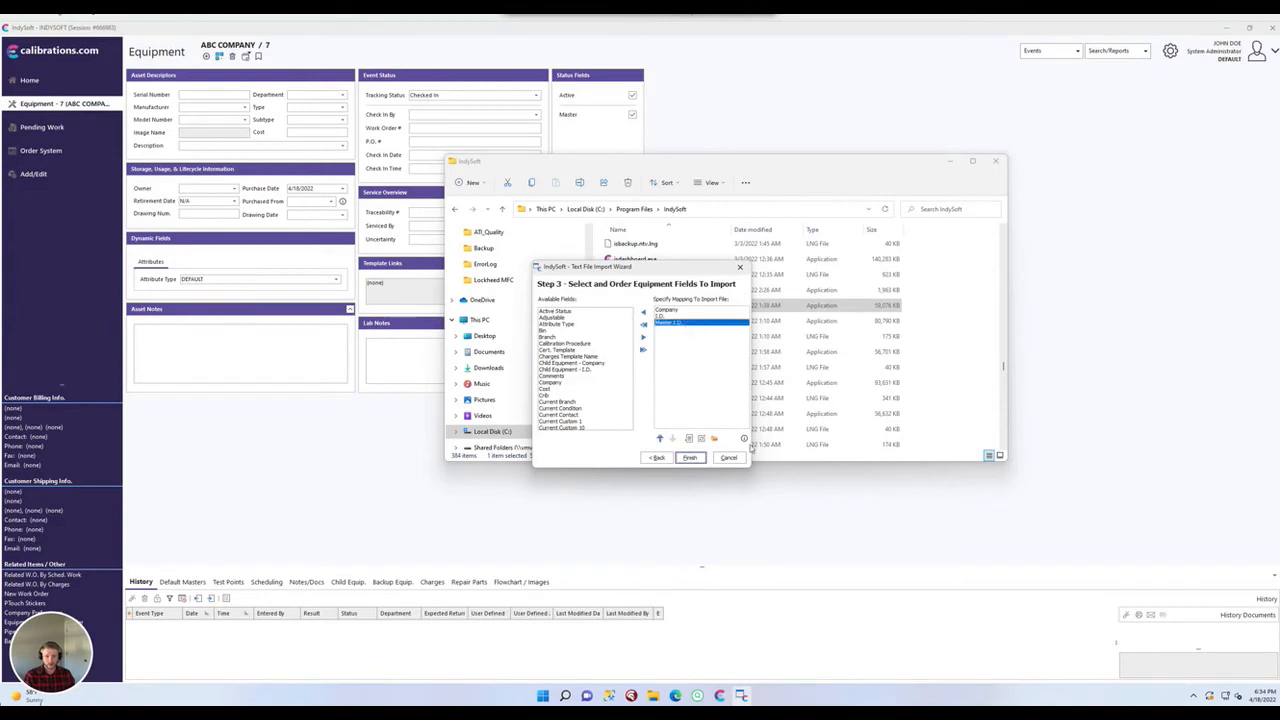
click(643, 311)
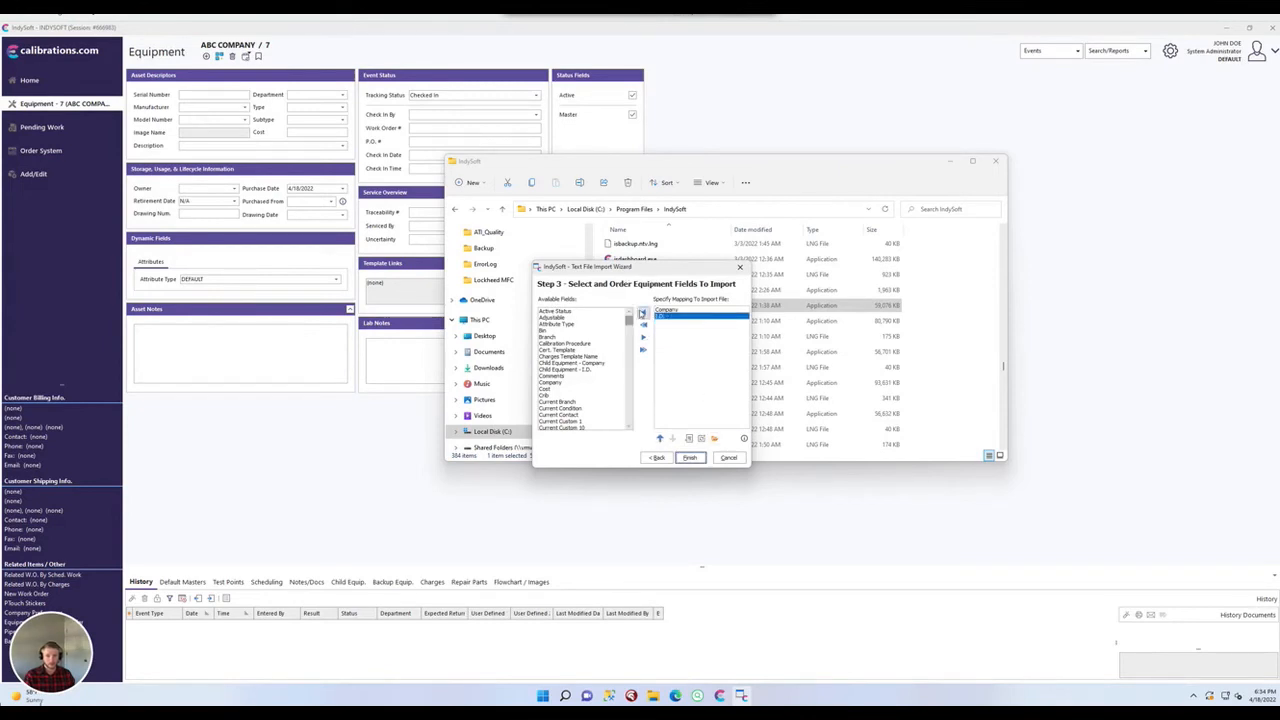
- Try moving I.D. above Company in the mapping, and restore Company to the first position
drag(693, 319, 711, 310)
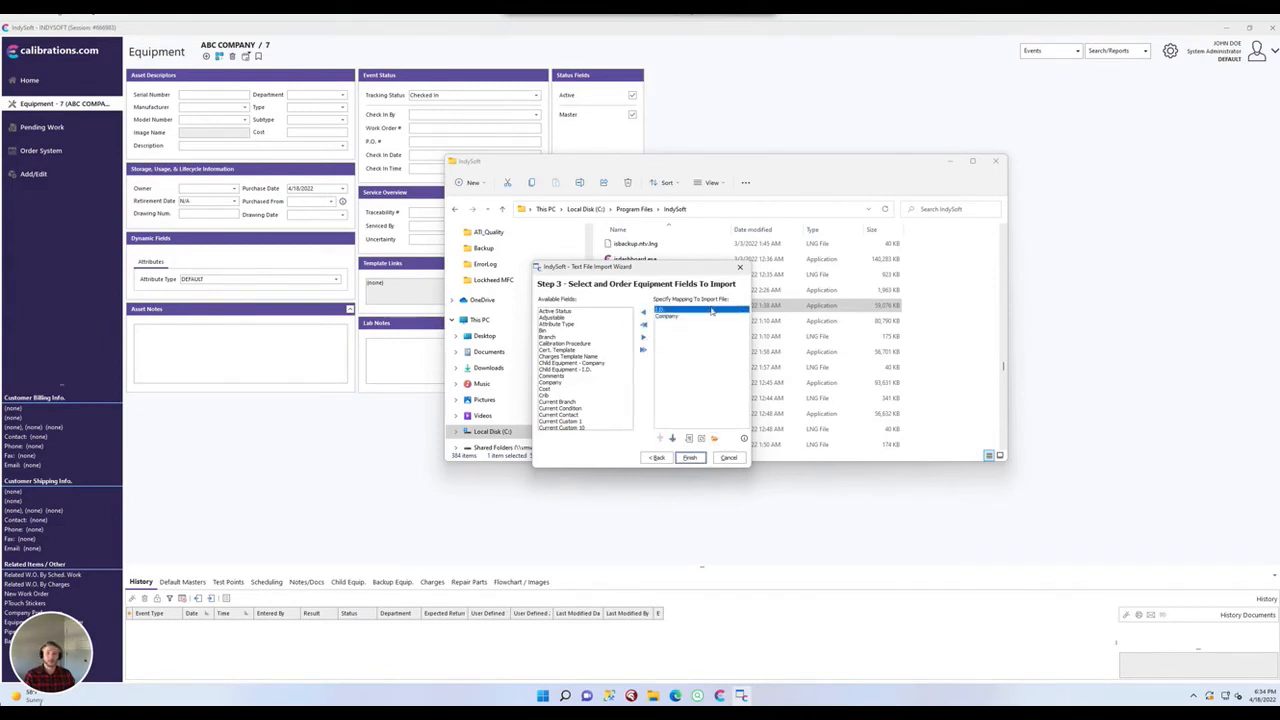
click(672, 318)
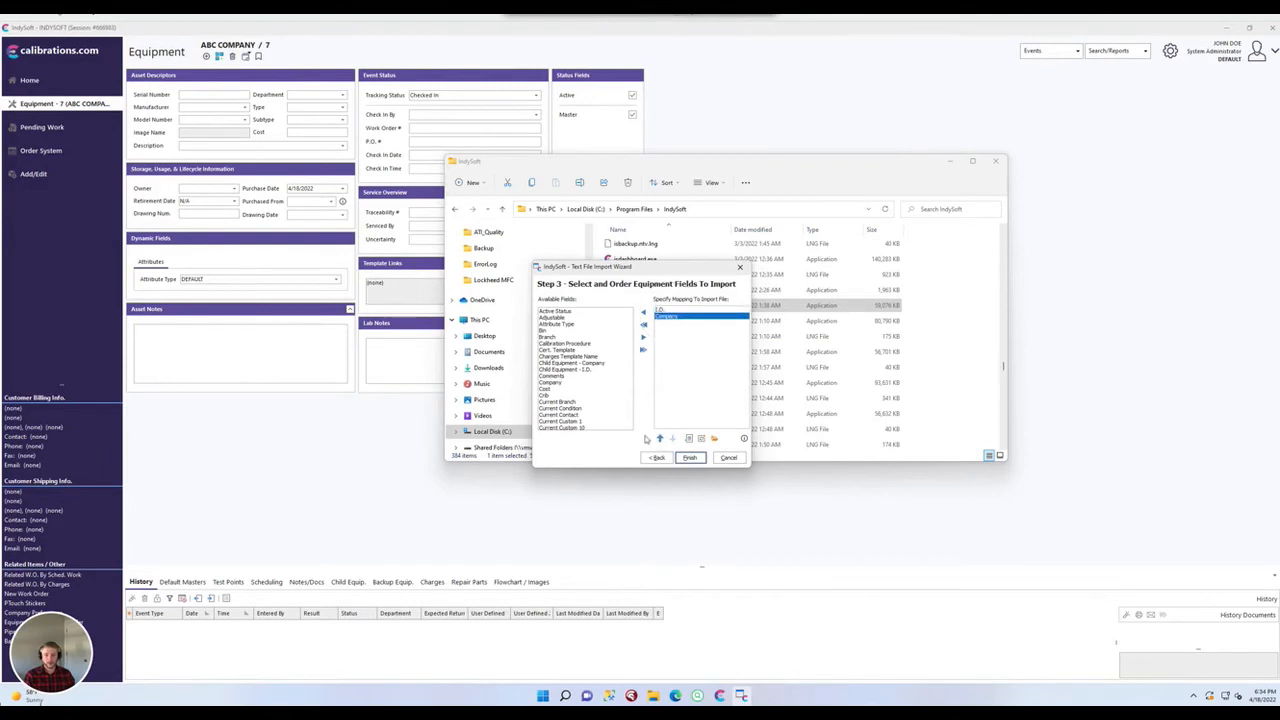
click(660, 438)
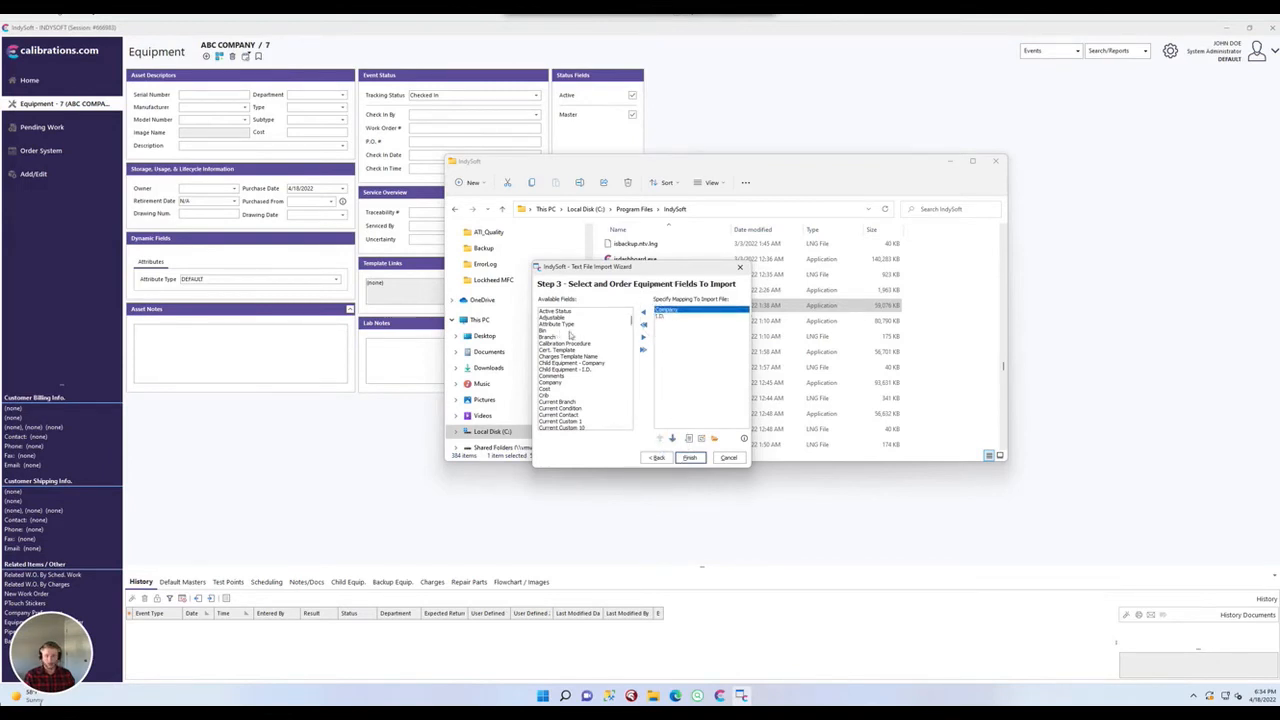
- Add Manufacturer to the import mapping and place it third, below I.D
click(570, 331)
key(m)
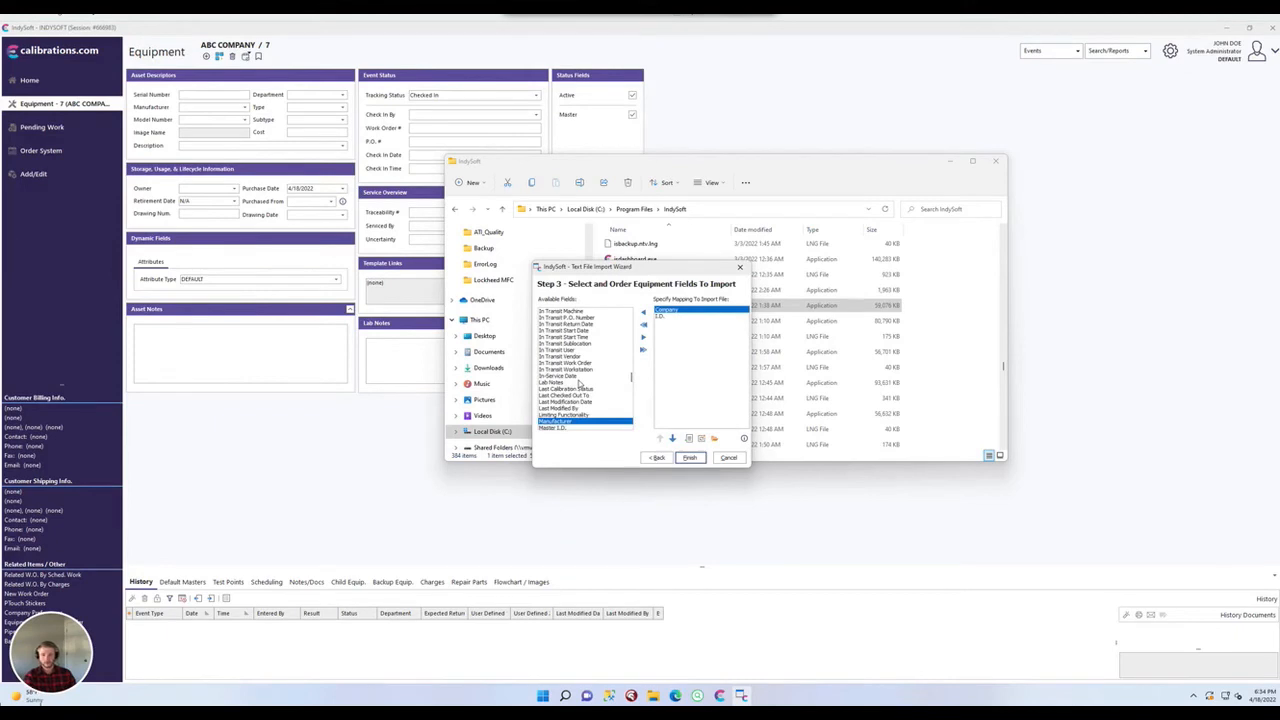
click(643, 336)
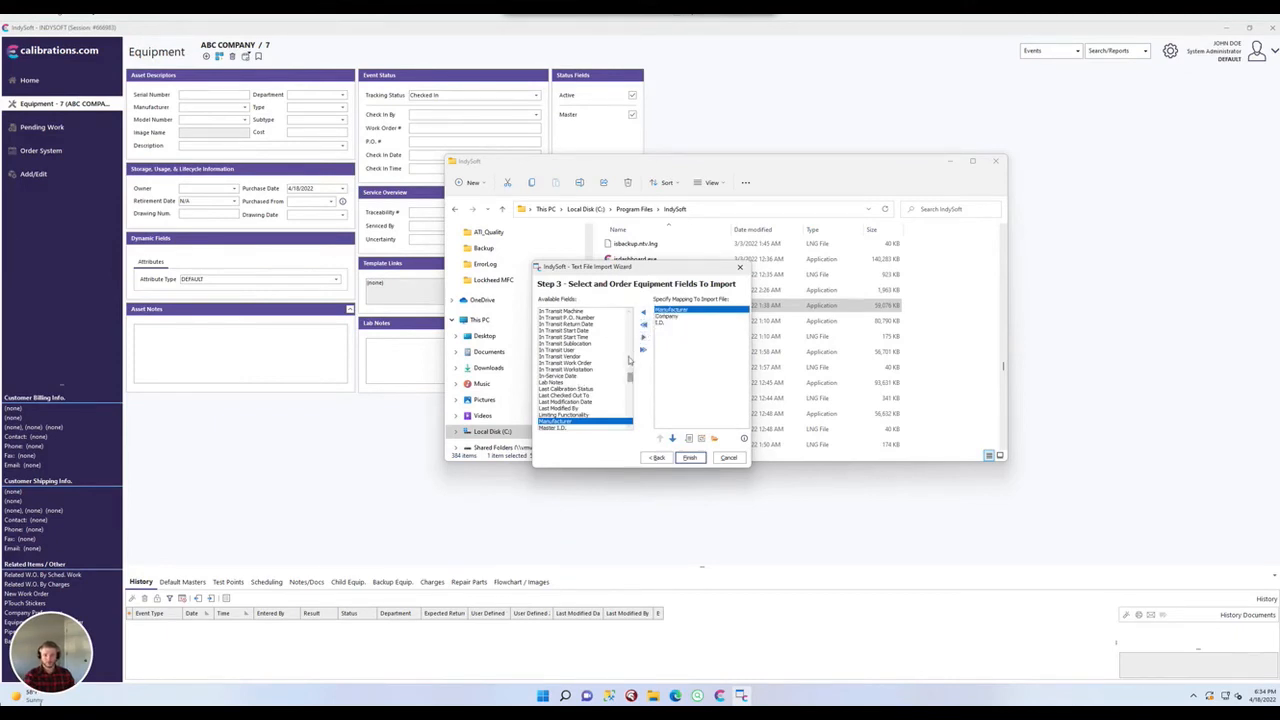
click(671, 439)
click(671, 439)
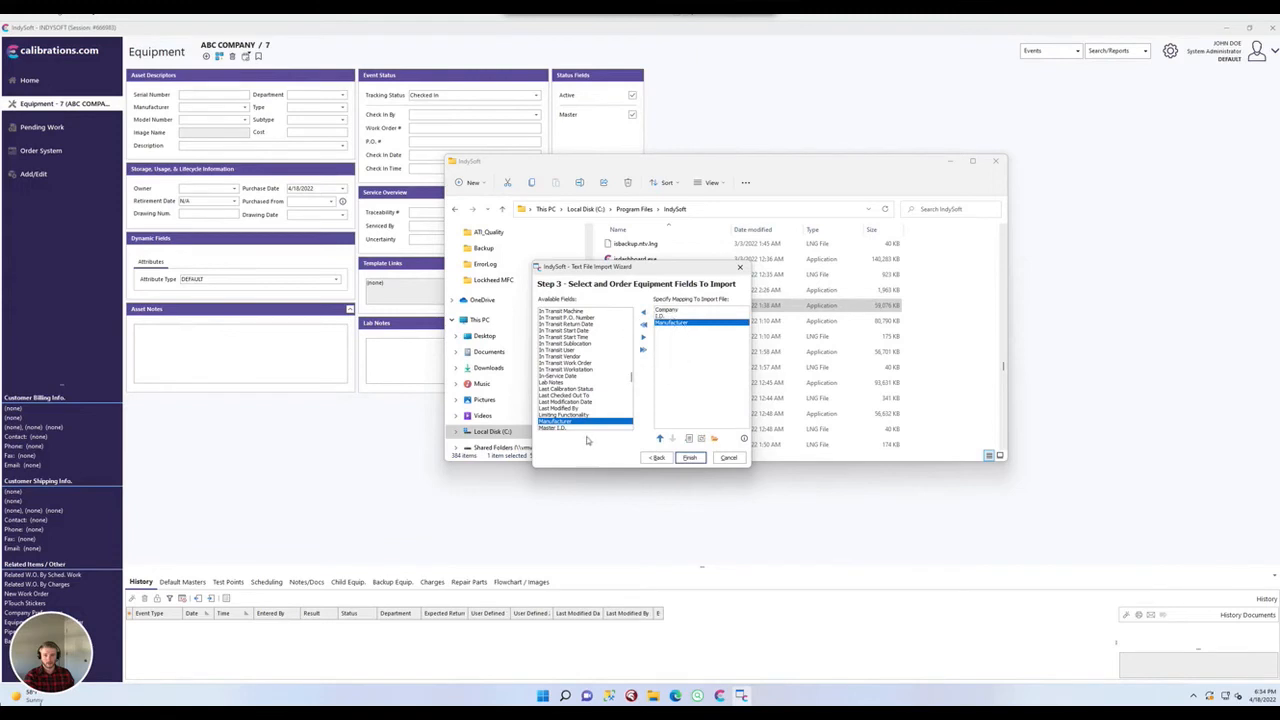
- Add Model Number and Serial Number to the import mapping, in that order below Manufacturer
key(Down)
key(Down)
click(643, 337)
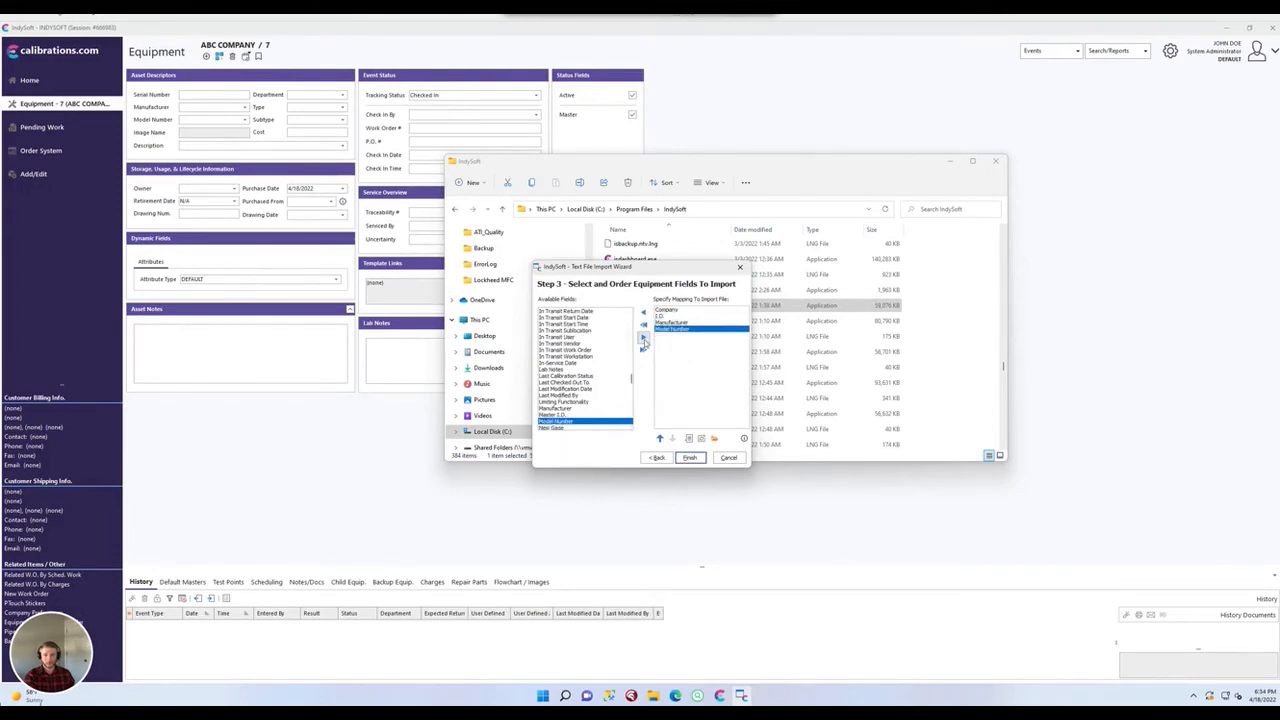
click(560, 383)
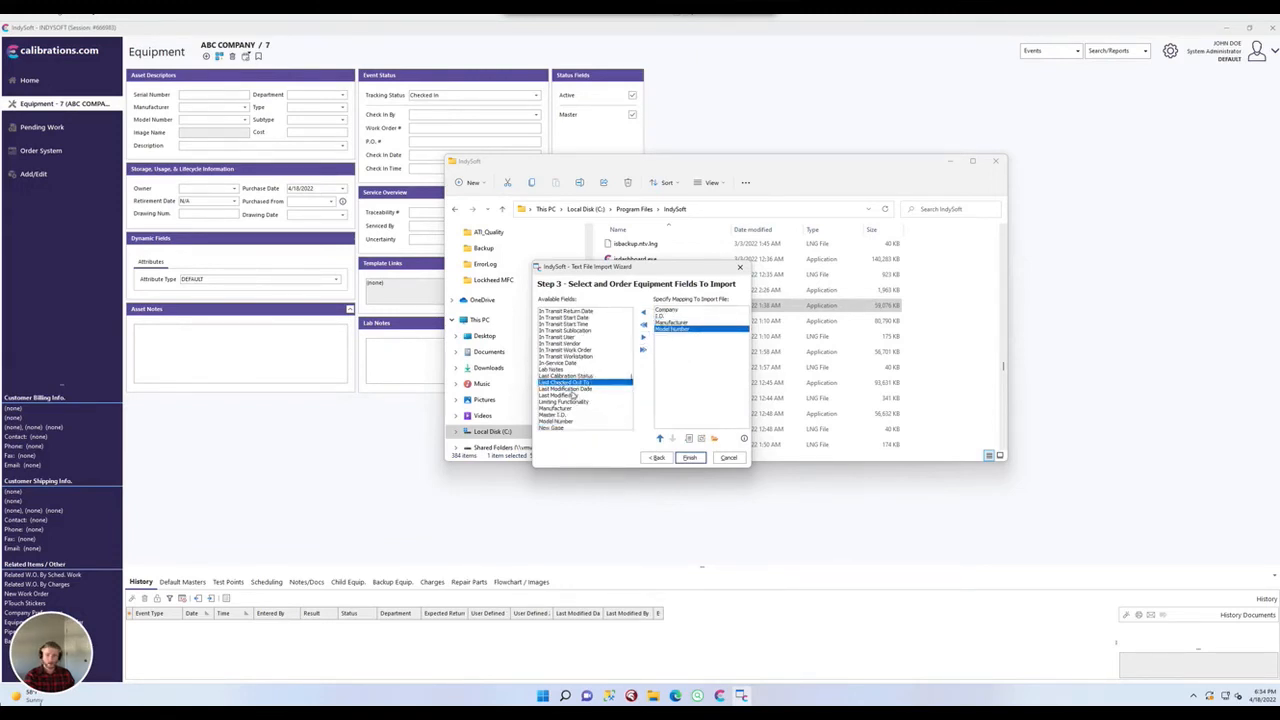
text(se)
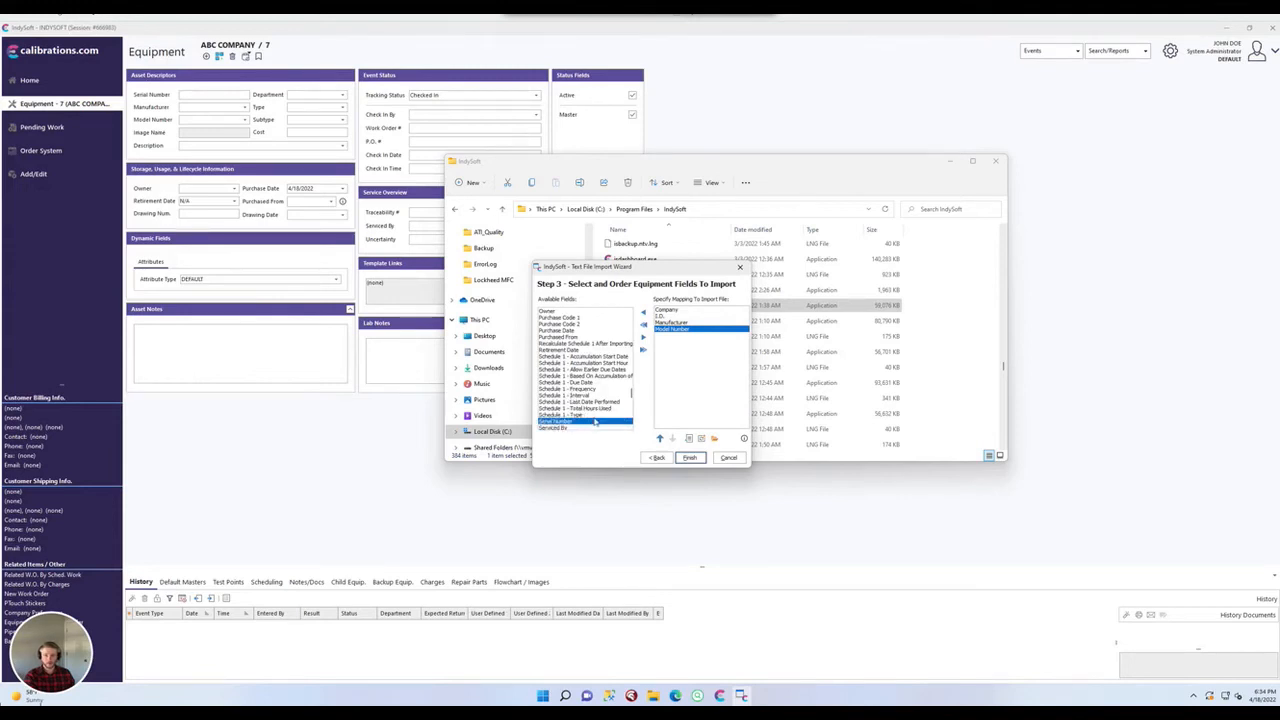
click(643, 338)
- Add Comments to the import mapping below Serial Number
click(588, 383)
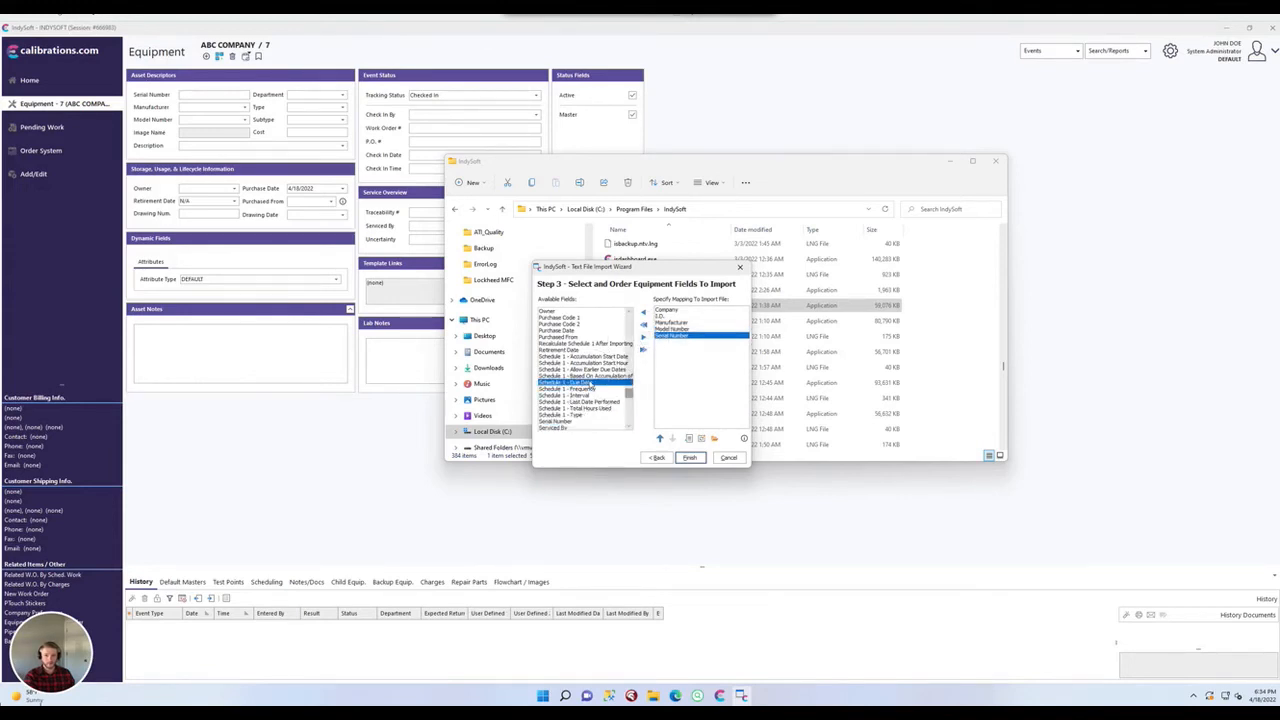
key(n)
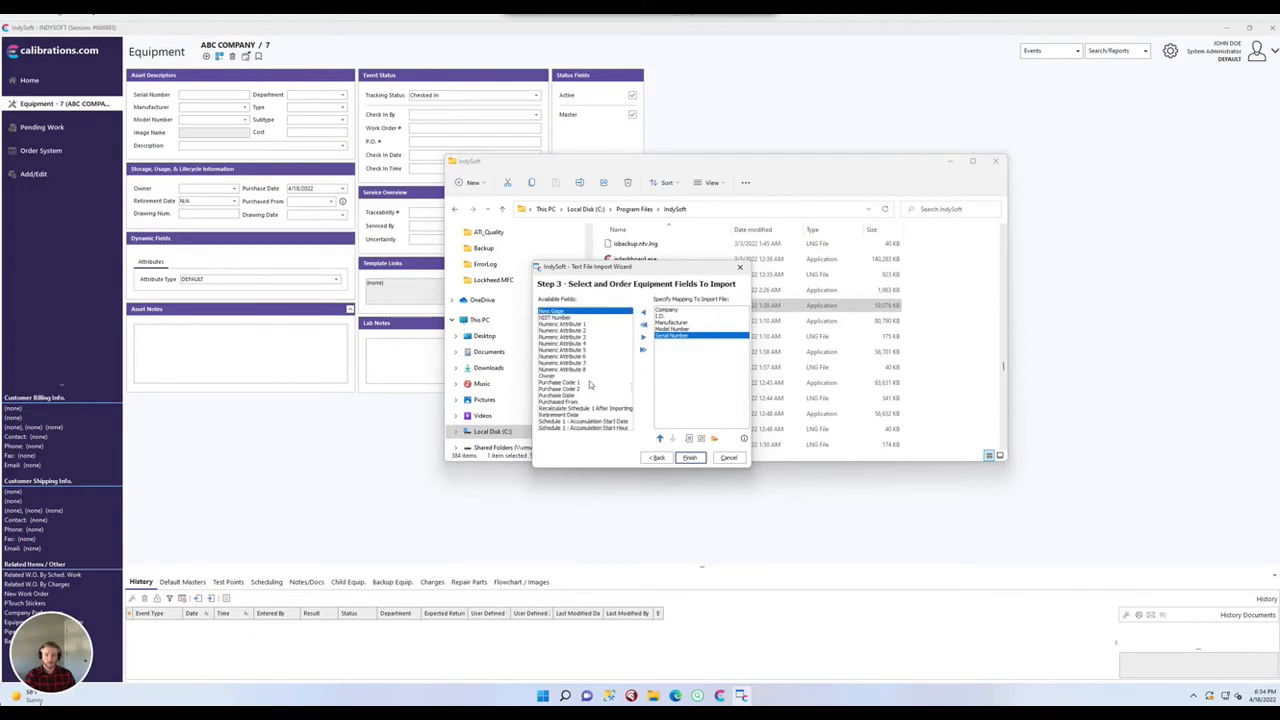
text(a)
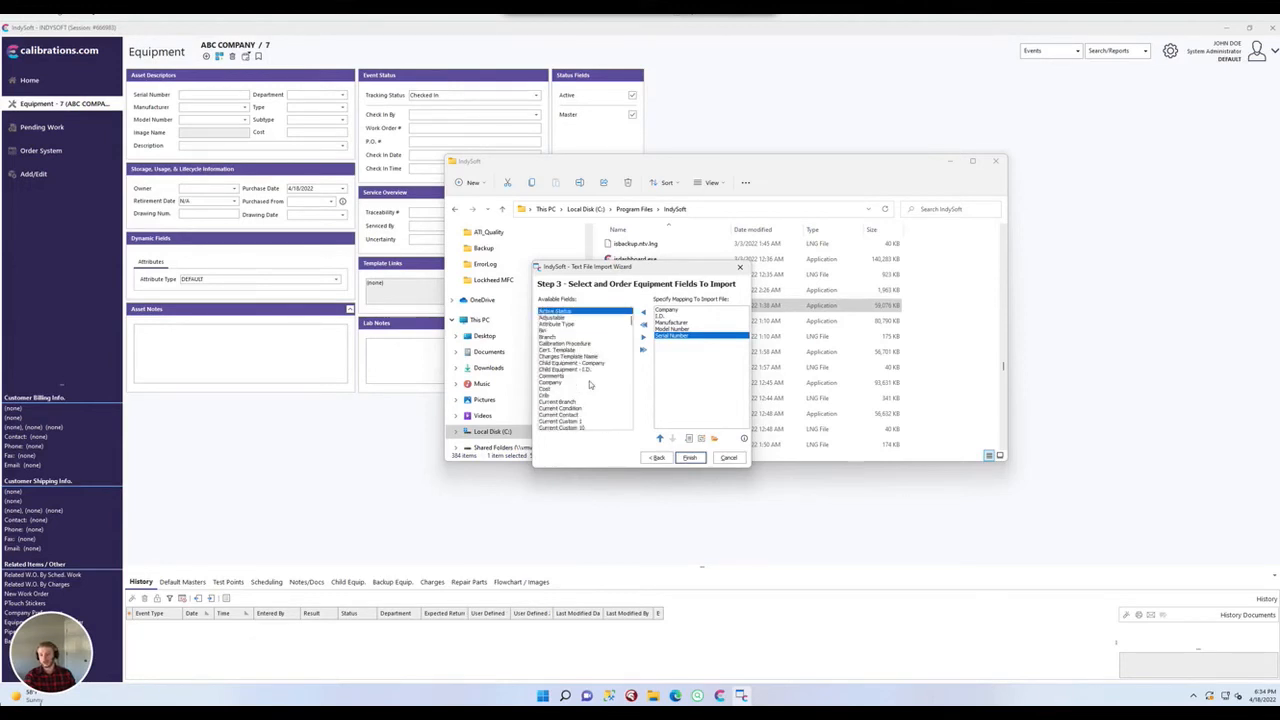
text(co)
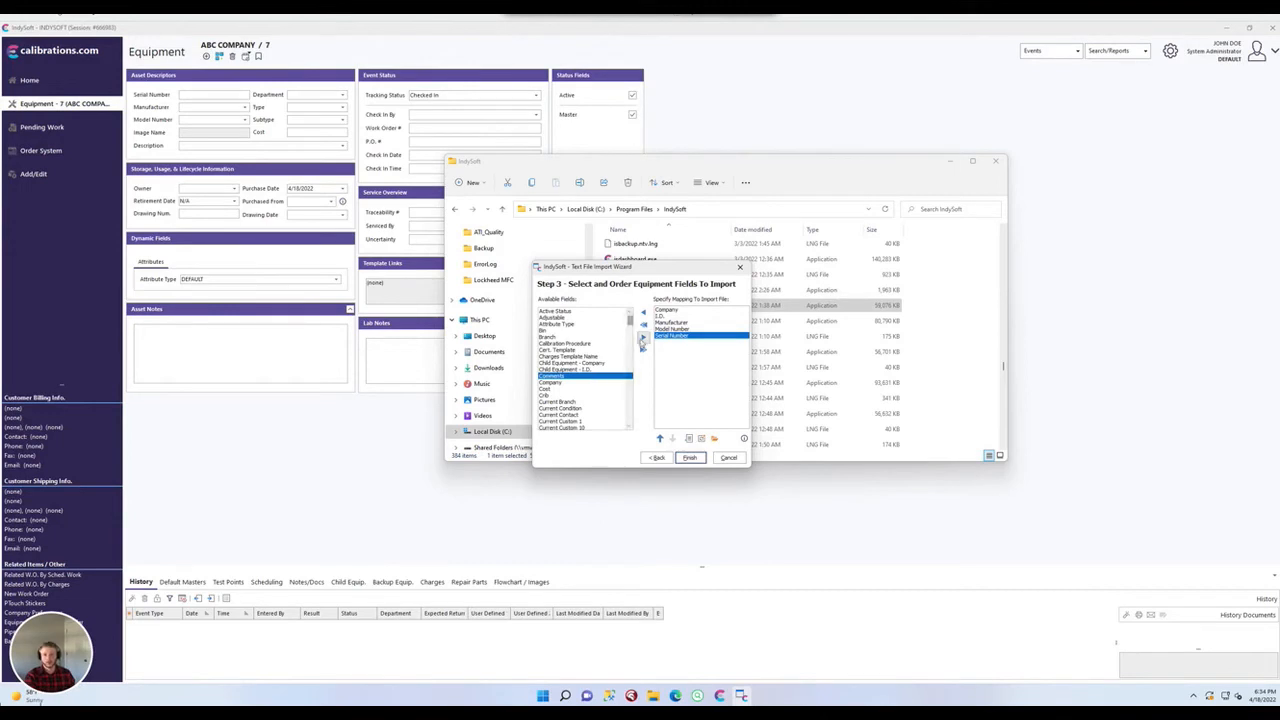
click(644, 339)
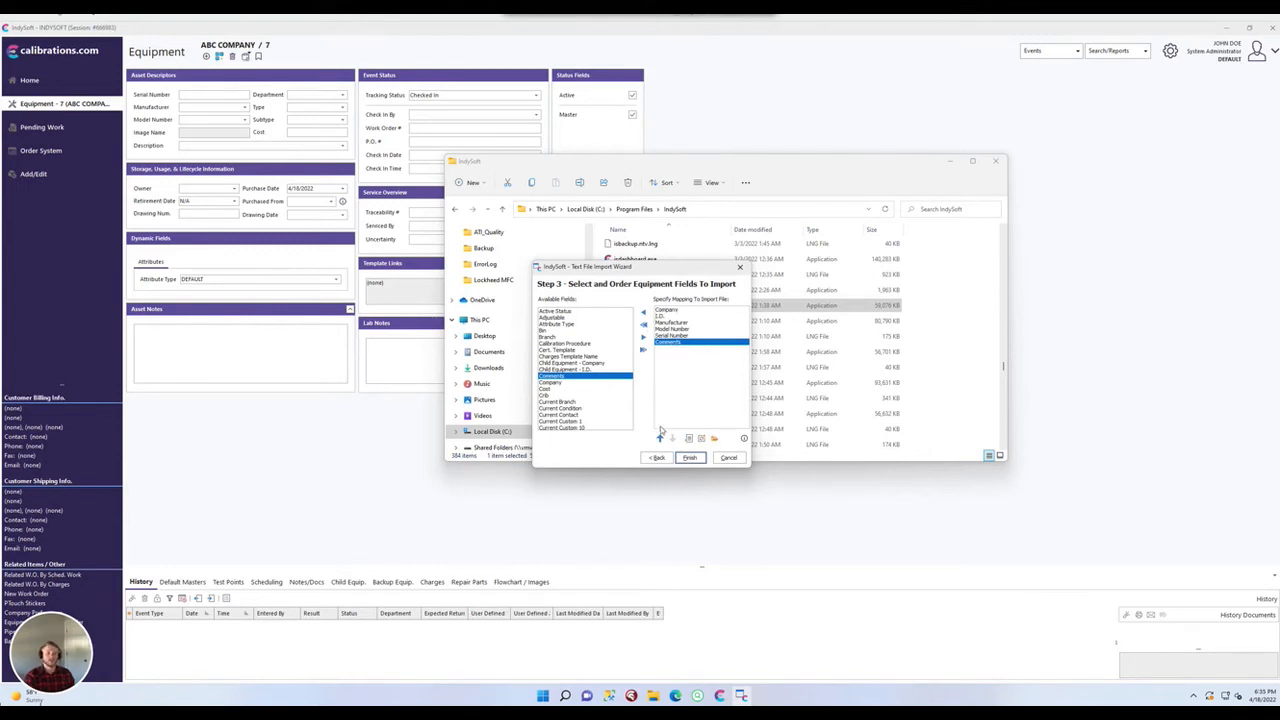
- Add Custom Text 1 to the import mapping below Comments
click(569, 396)
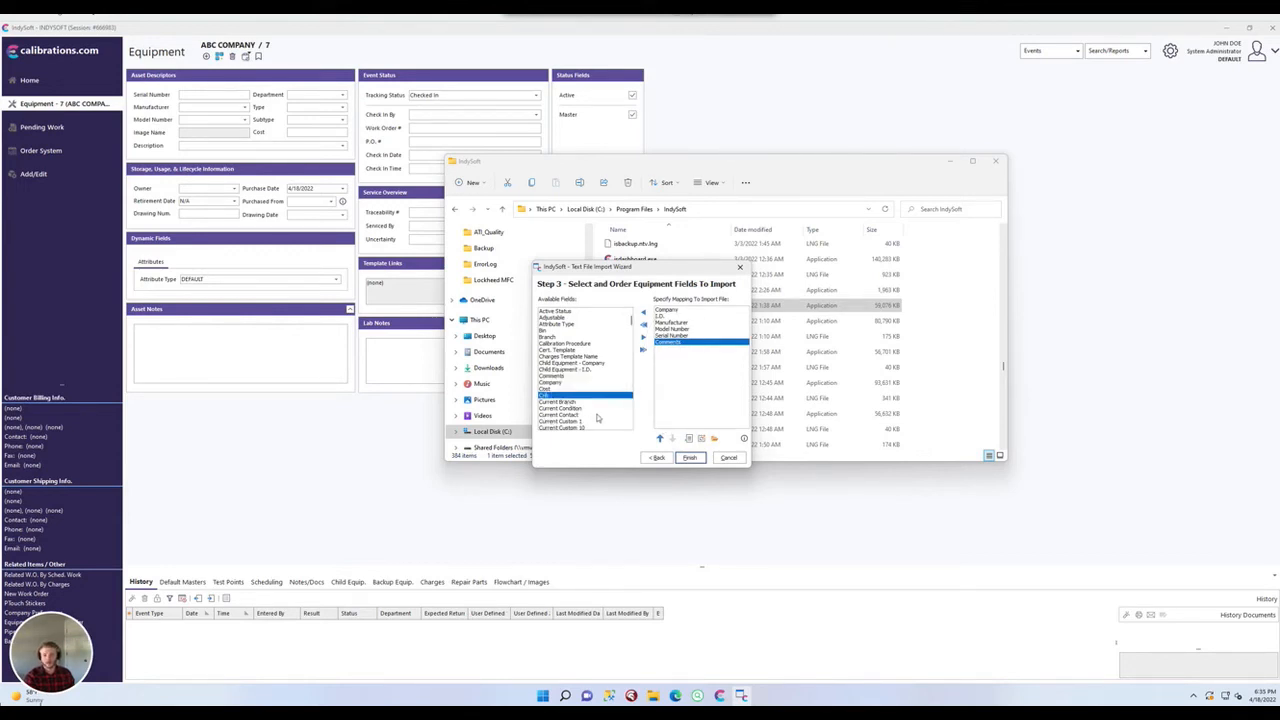
key(Down)
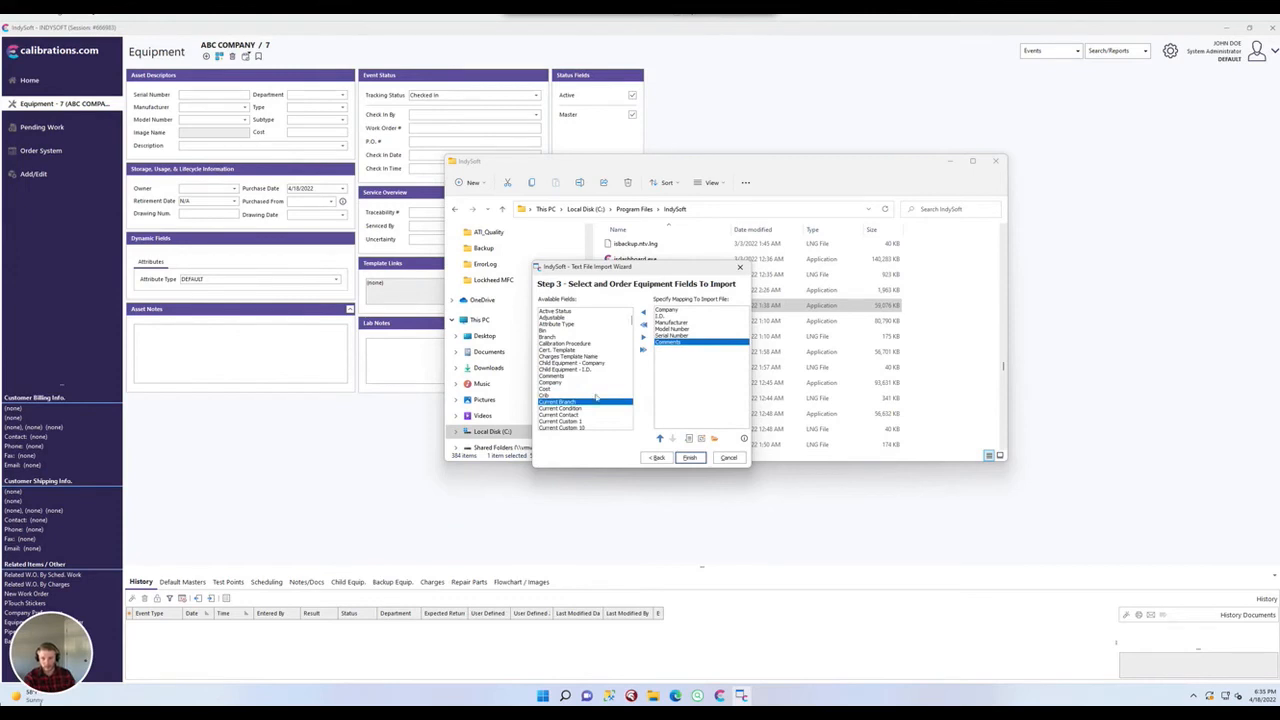
scroll(596, 398, down, 10)
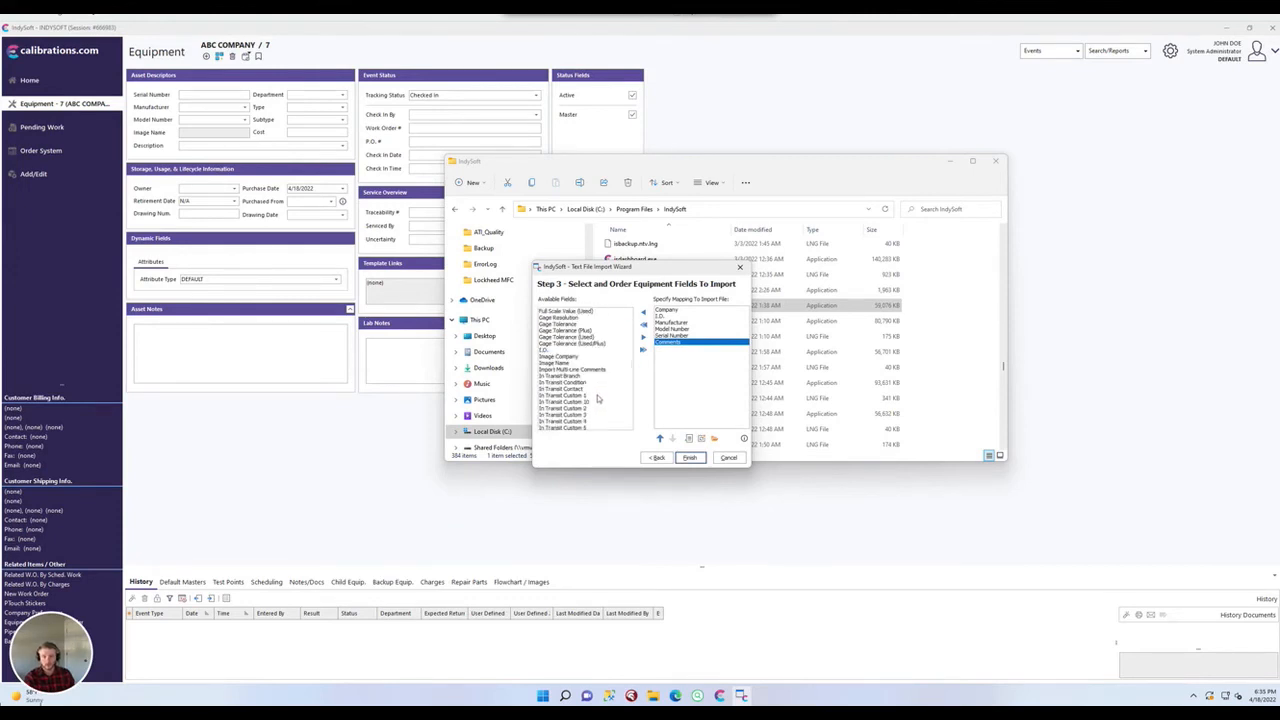
text(cus)
key(Down)
key(Down)
key(Down)
key(Down)
key(Down)
key(Down)
key(Down)
key(Down)
key(Down)
key(Down)
key(Down)
key(Down)
key(Down)
key(Down)
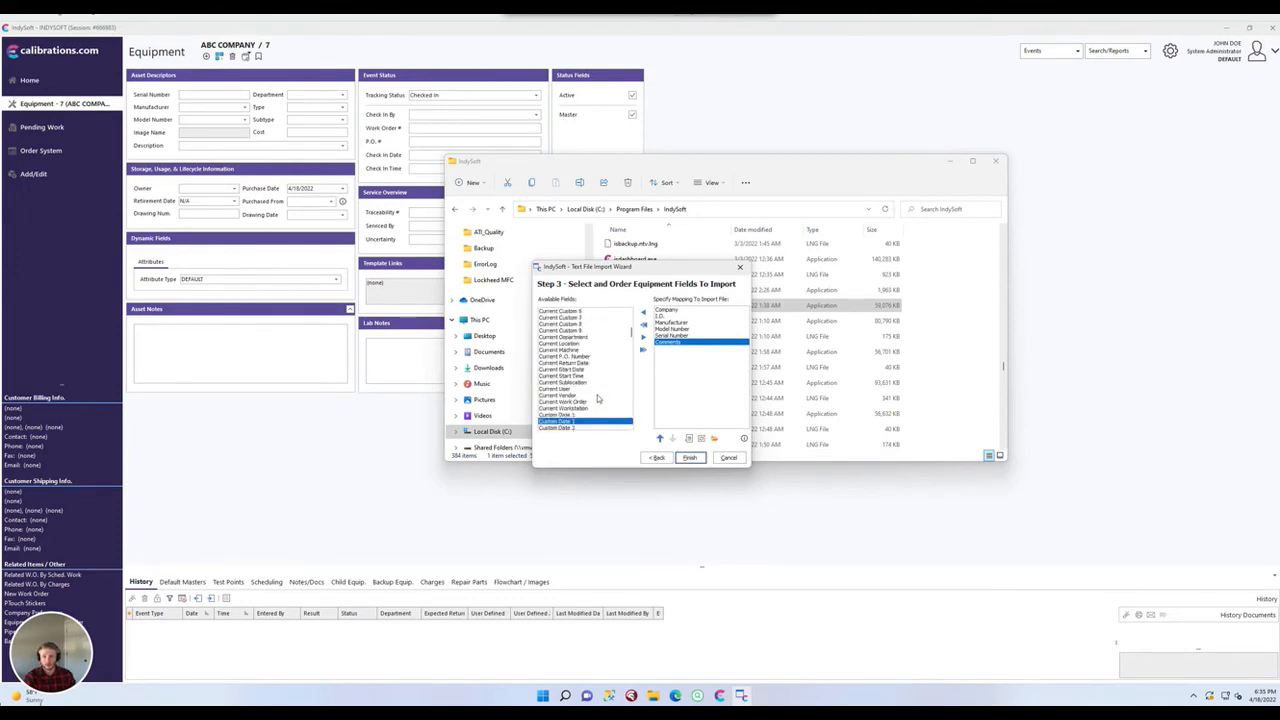
key(Down)
key(Down)
key(Down)
key(Down)
key(Down)
key(Down)
key(Down)
key(Down)
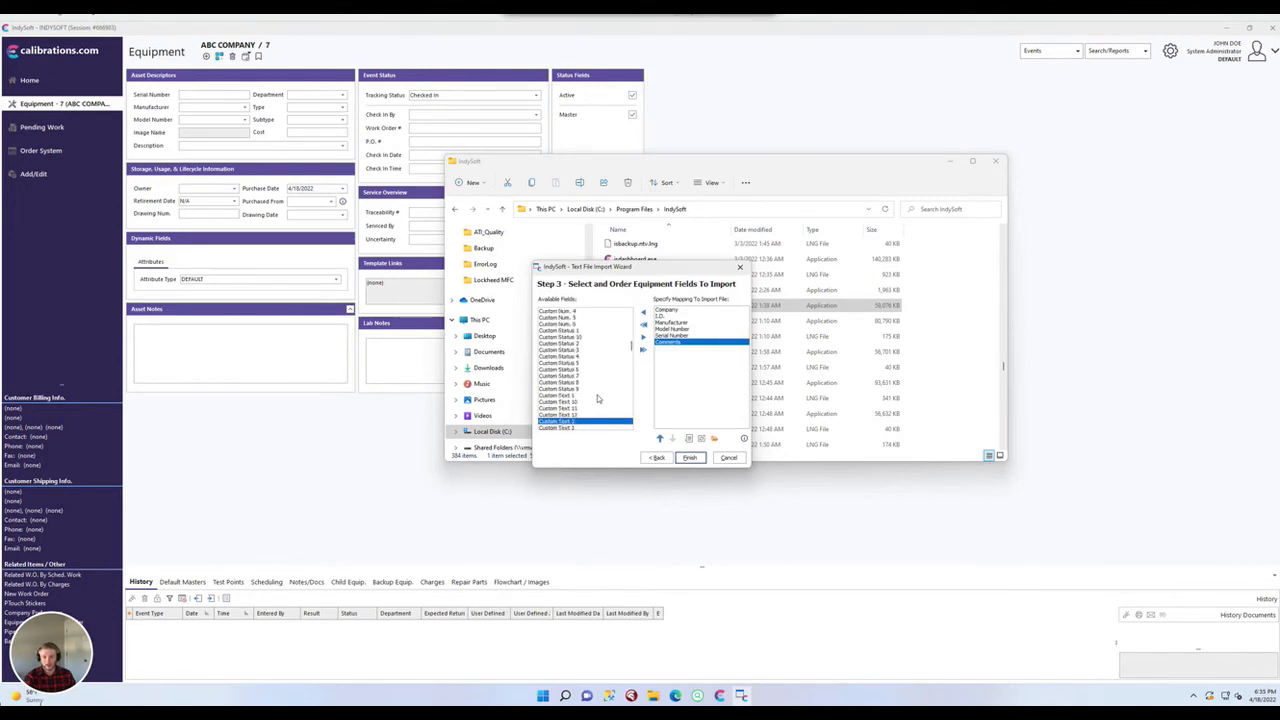
scroll(597, 394, down, 2)
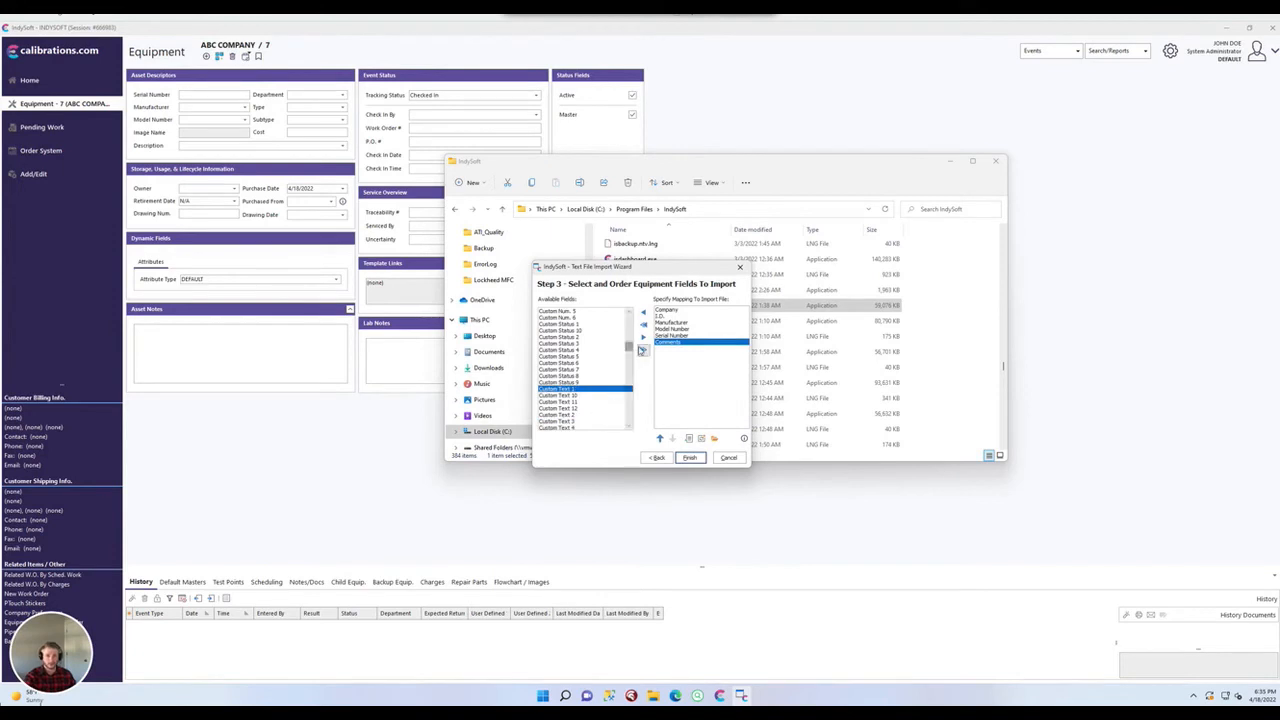
click(645, 338)
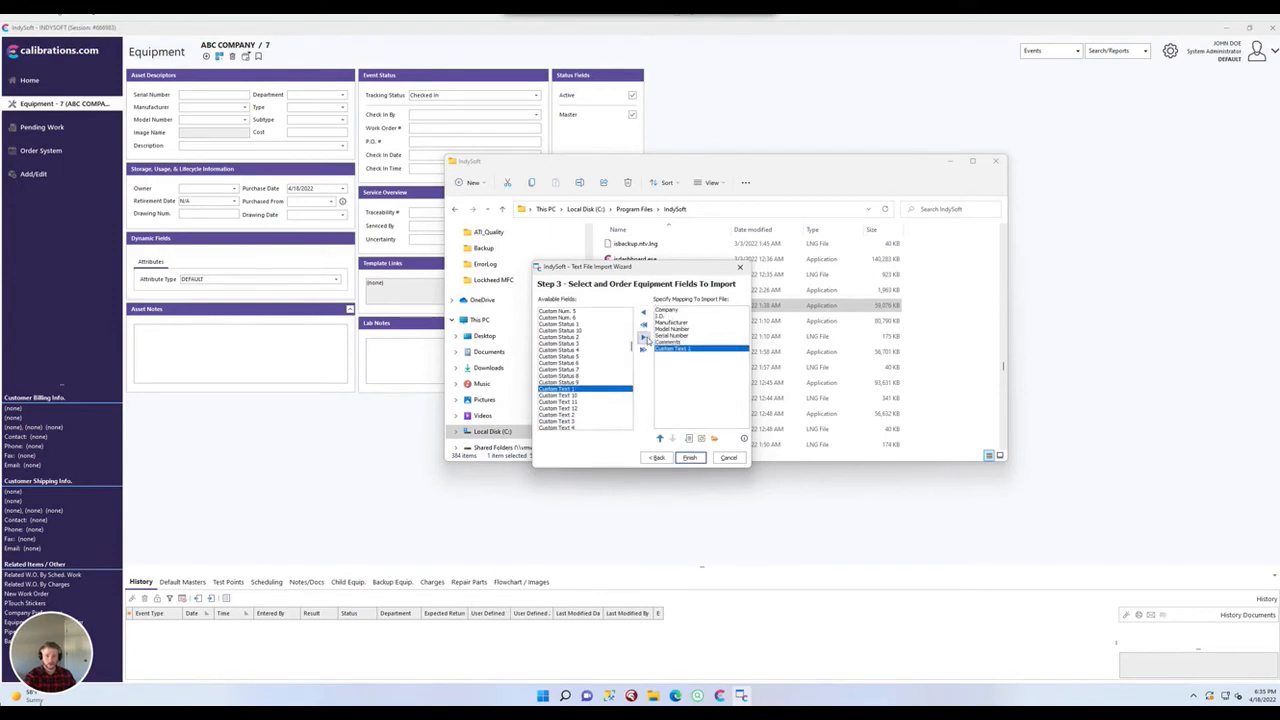
- Try ABC COMPANY as the default value for the Company field, and clear it again
click(701, 439)
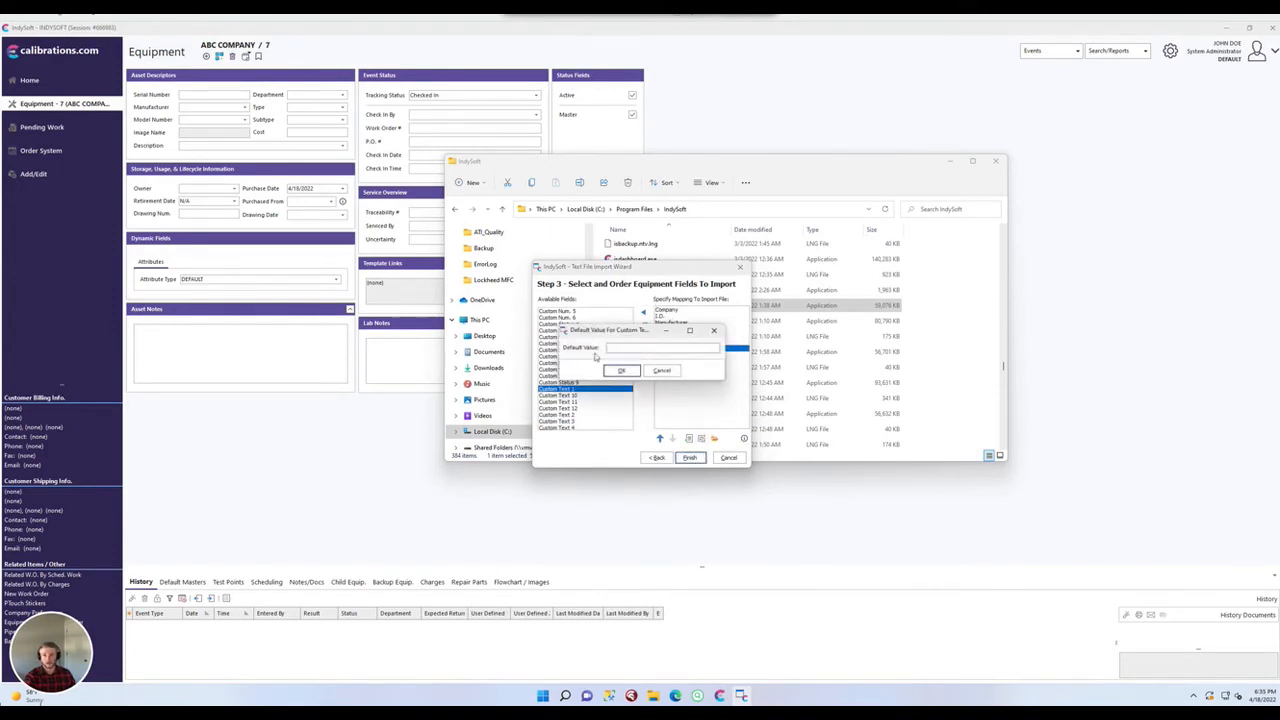
click(662, 370)
click(690, 311)
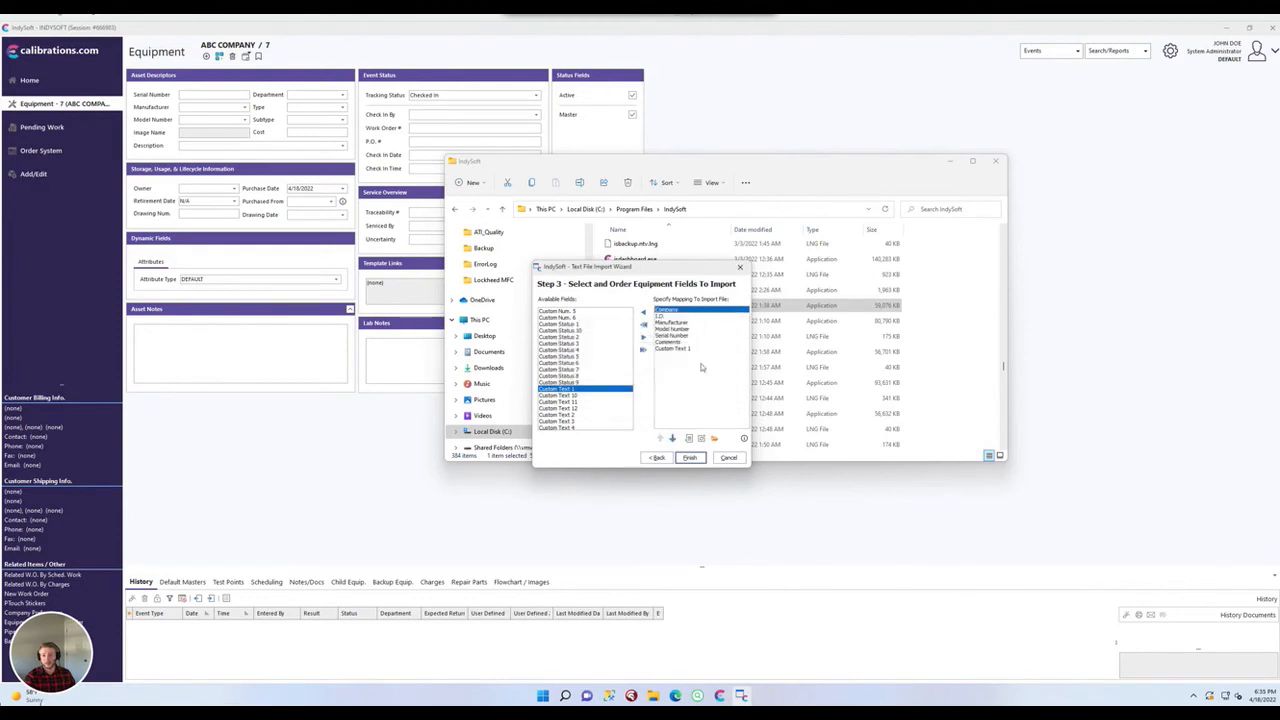
click(690, 440)
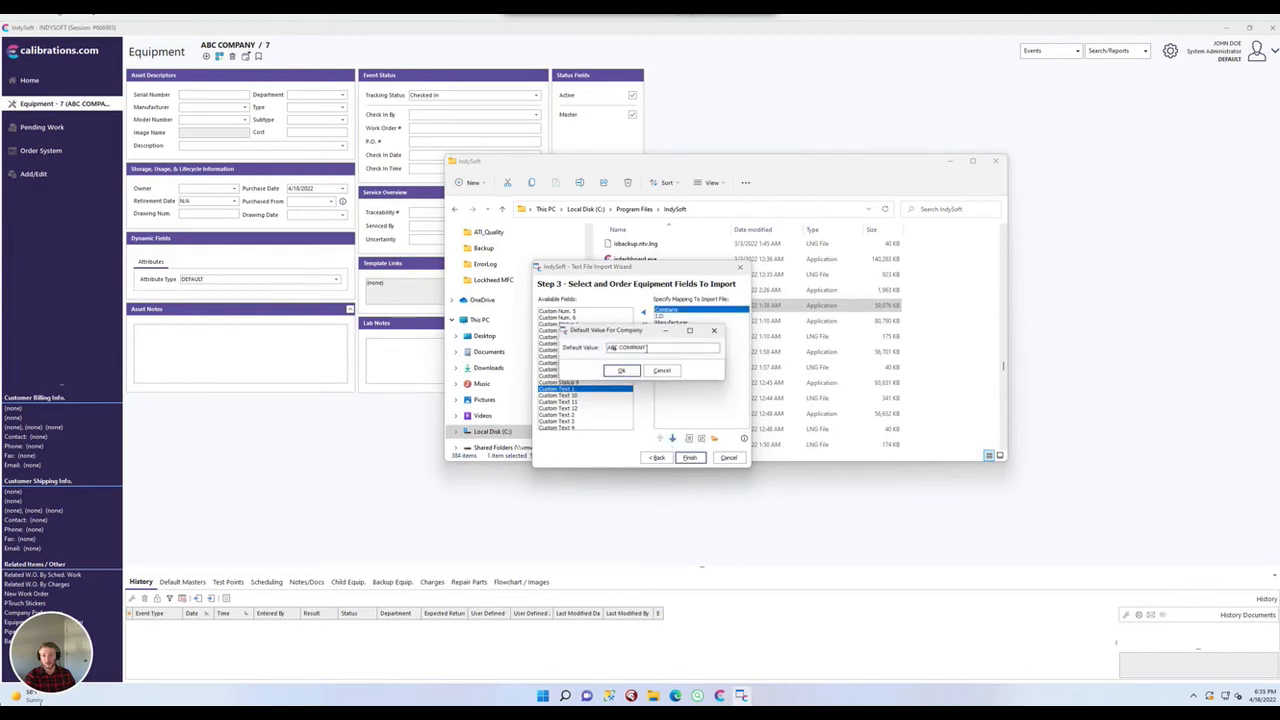
key(BackSpace)
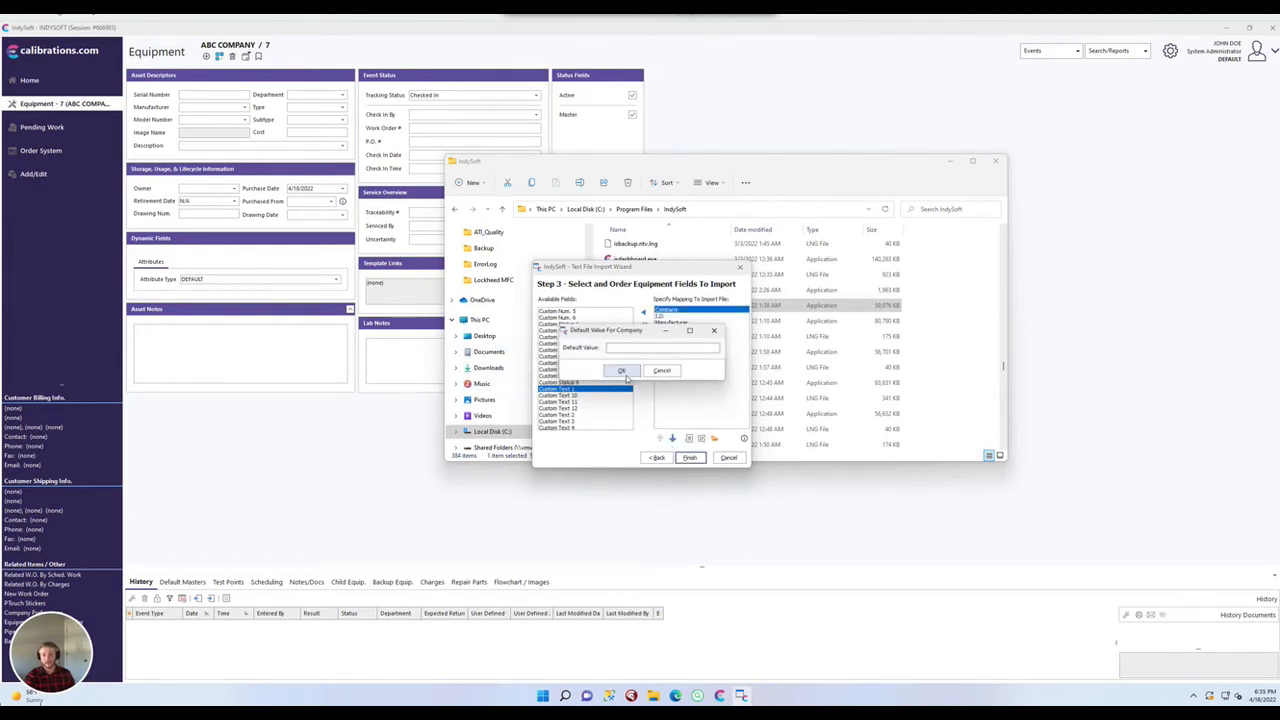
click(620, 370)
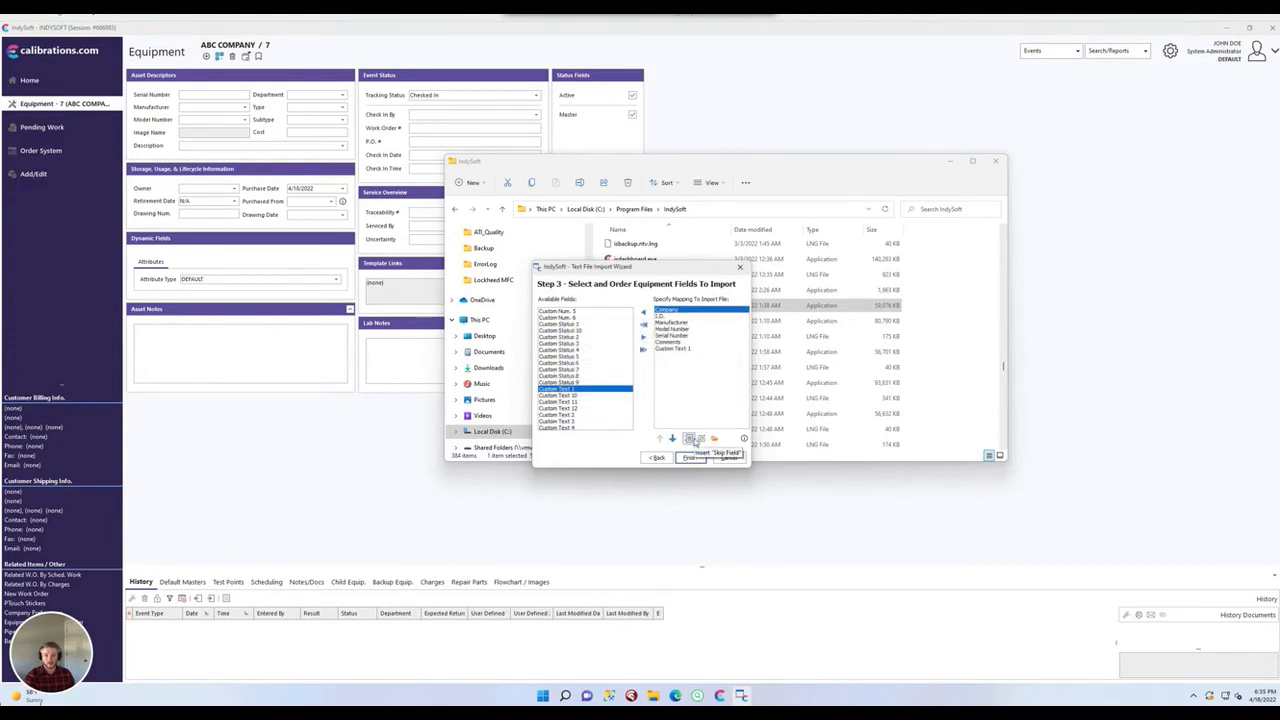
- Try a Skip Field placed between Company and I.D. in the import mapping, and remove it
click(691, 440)
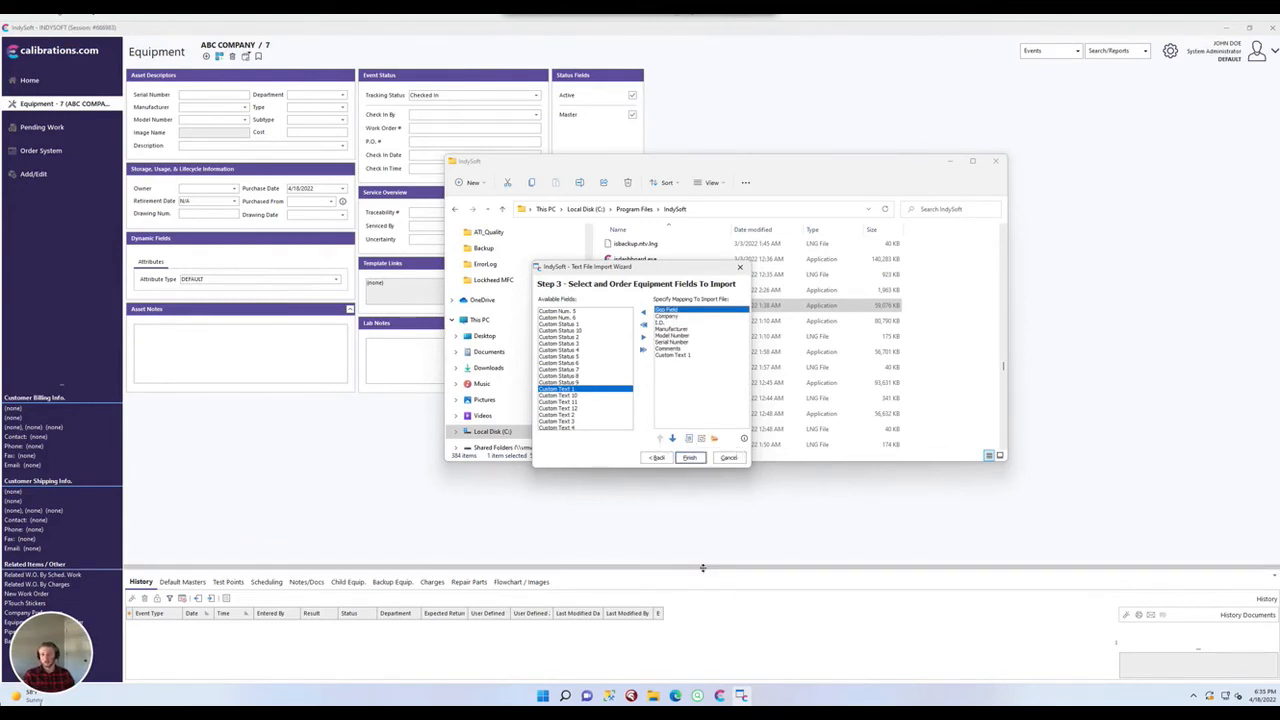
click(680, 317)
click(678, 311)
click(673, 438)
click(666, 311)
click(666, 317)
click(666, 322)
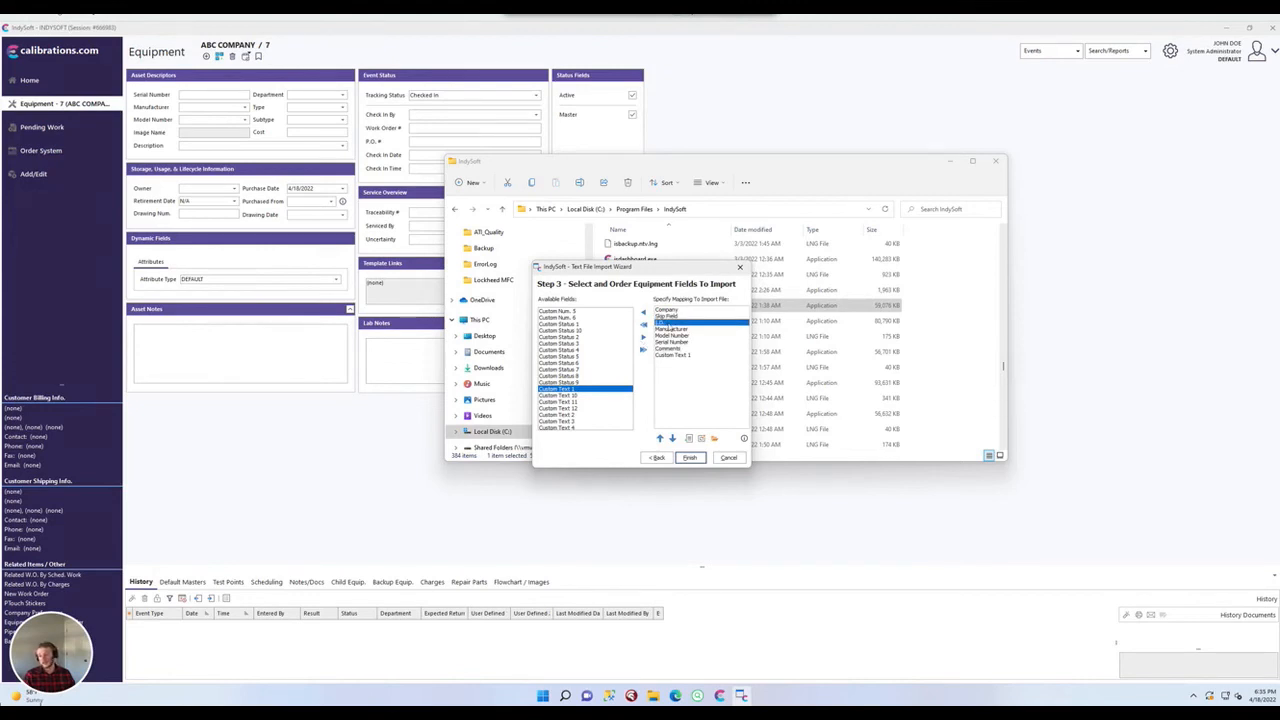
click(666, 317)
click(643, 312)
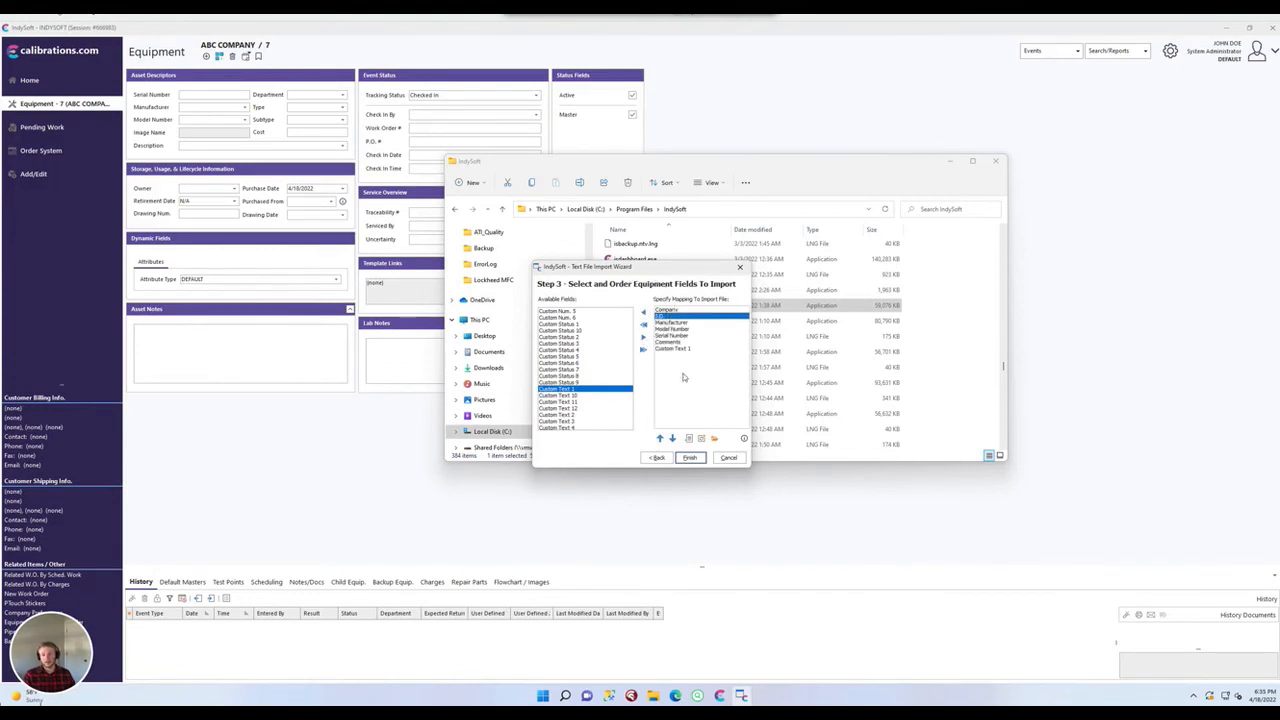
- Check the detailed mapping of the import file, comparing each field type with the values in the header line and line 2
click(688, 311)
click(688, 348)
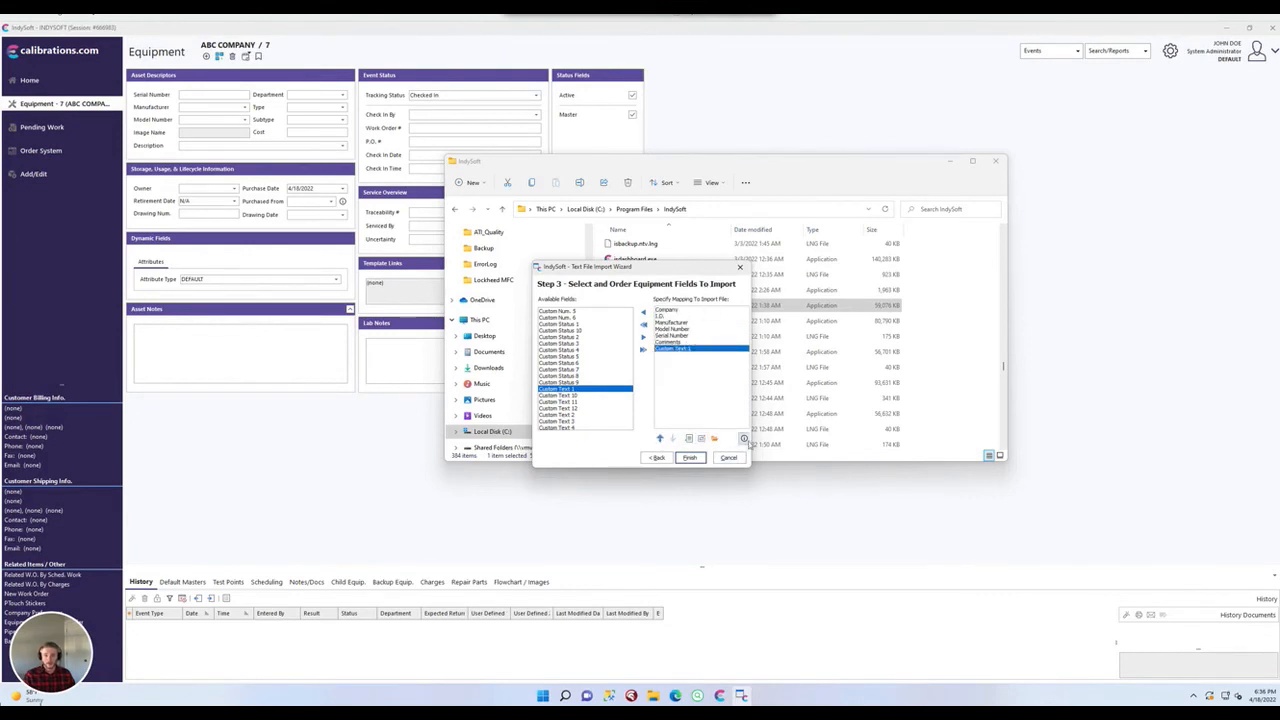
click(745, 440)
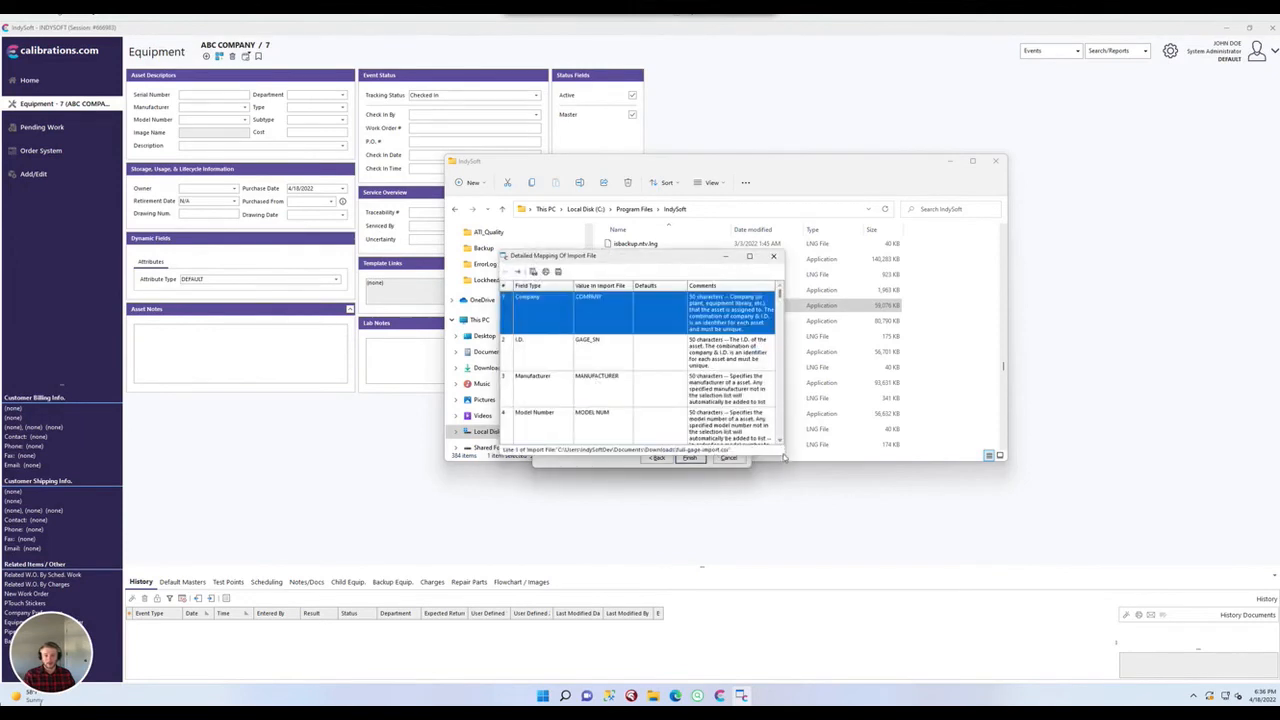
scroll(618, 341, down, 1)
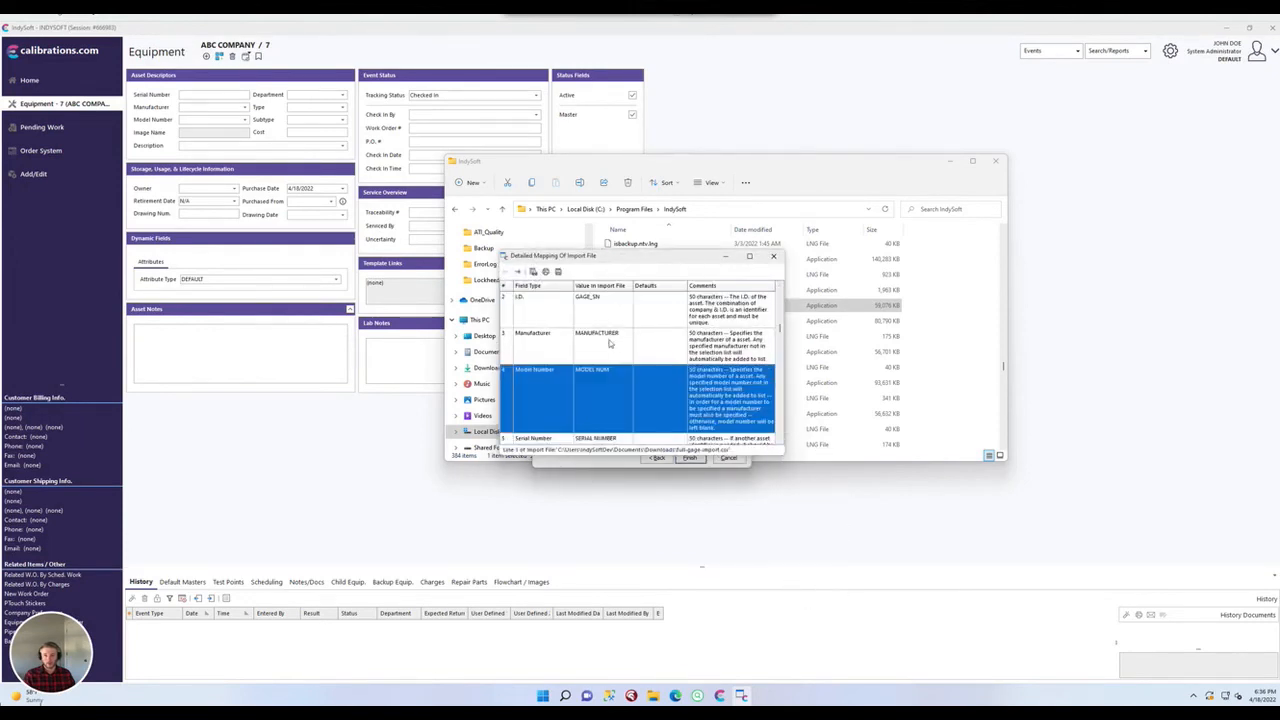
scroll(610, 343, up, 1)
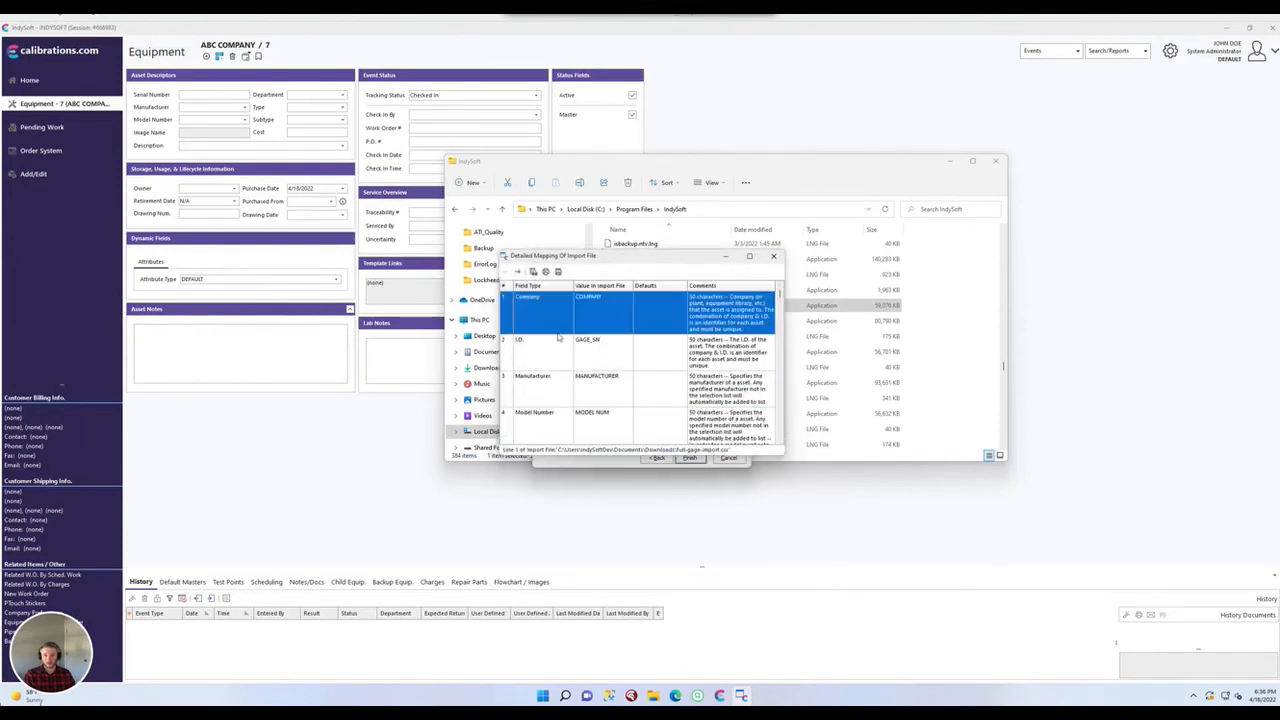
click(517, 271)
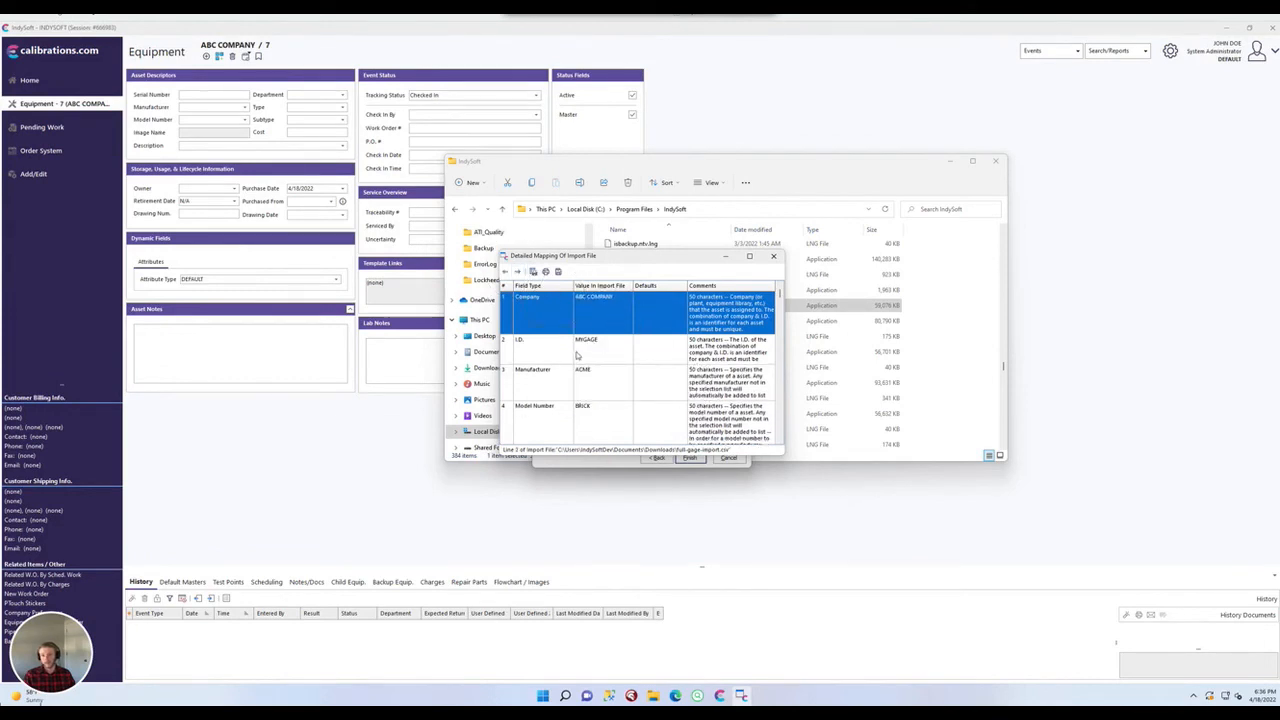
click(577, 355)
click(583, 385)
click(602, 435)
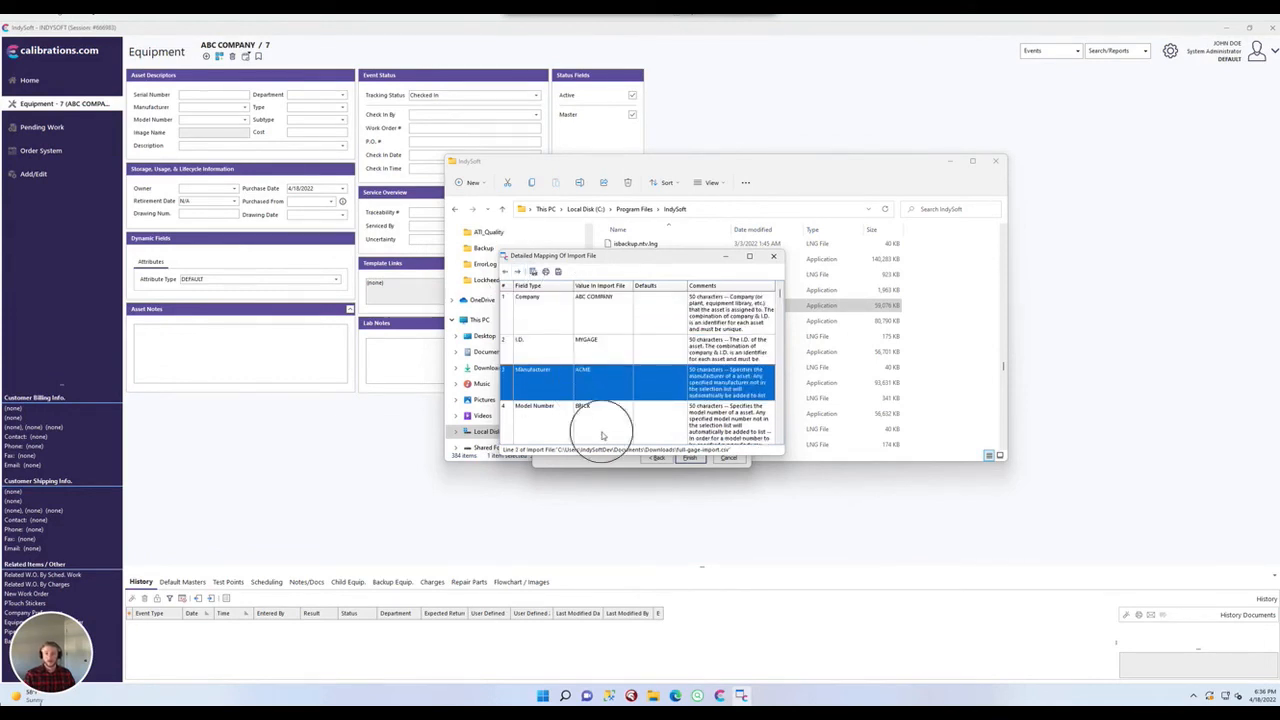
scroll(603, 430, down, 2)
click(620, 354)
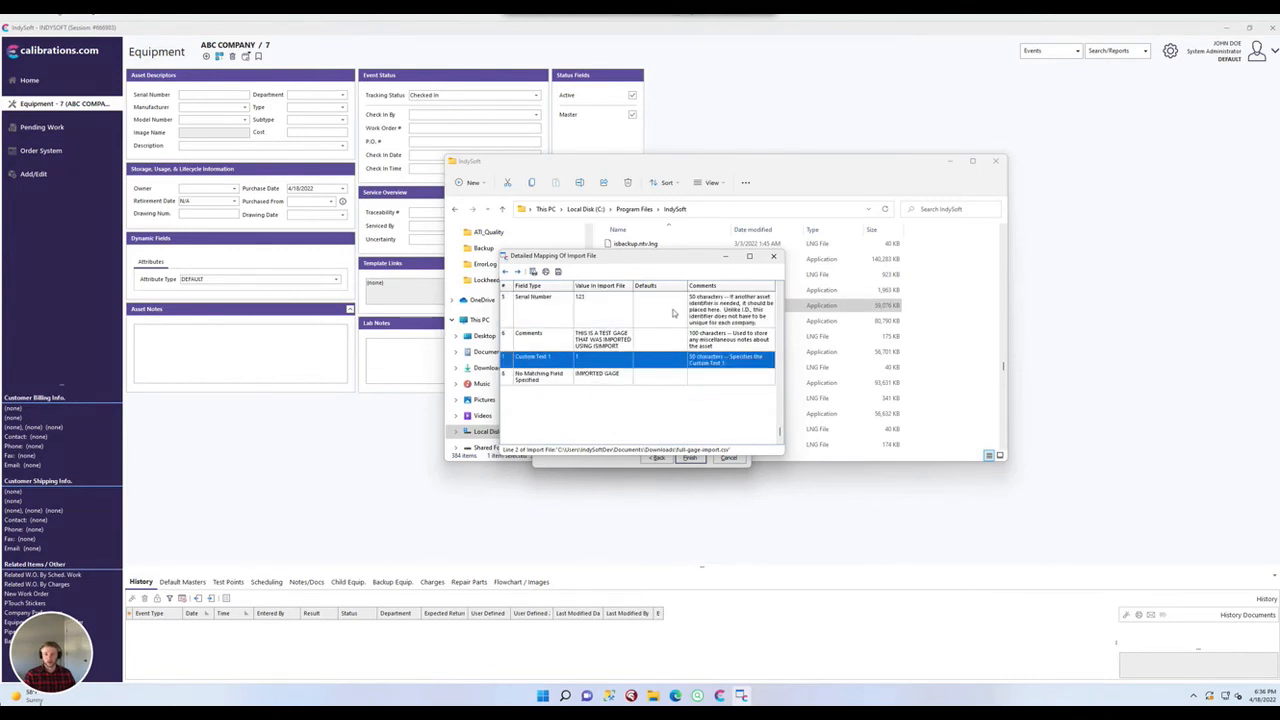
click(624, 340)
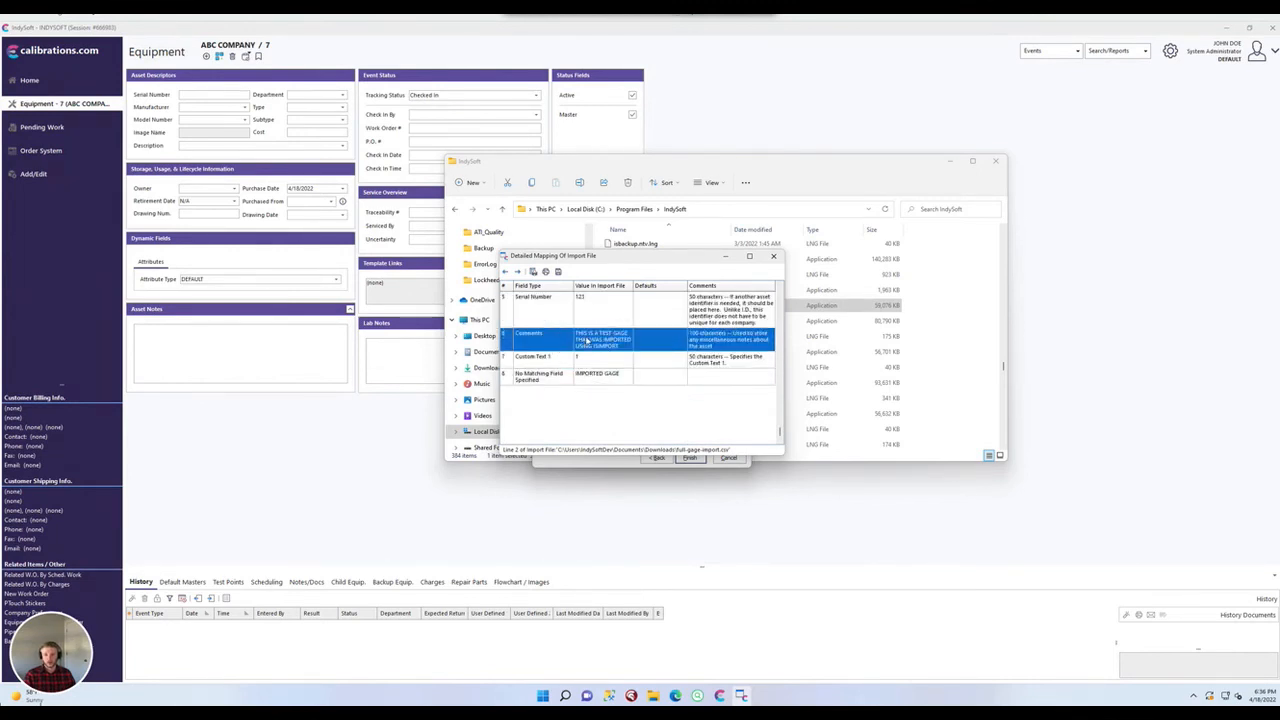
scroll(612, 352, up, 2)
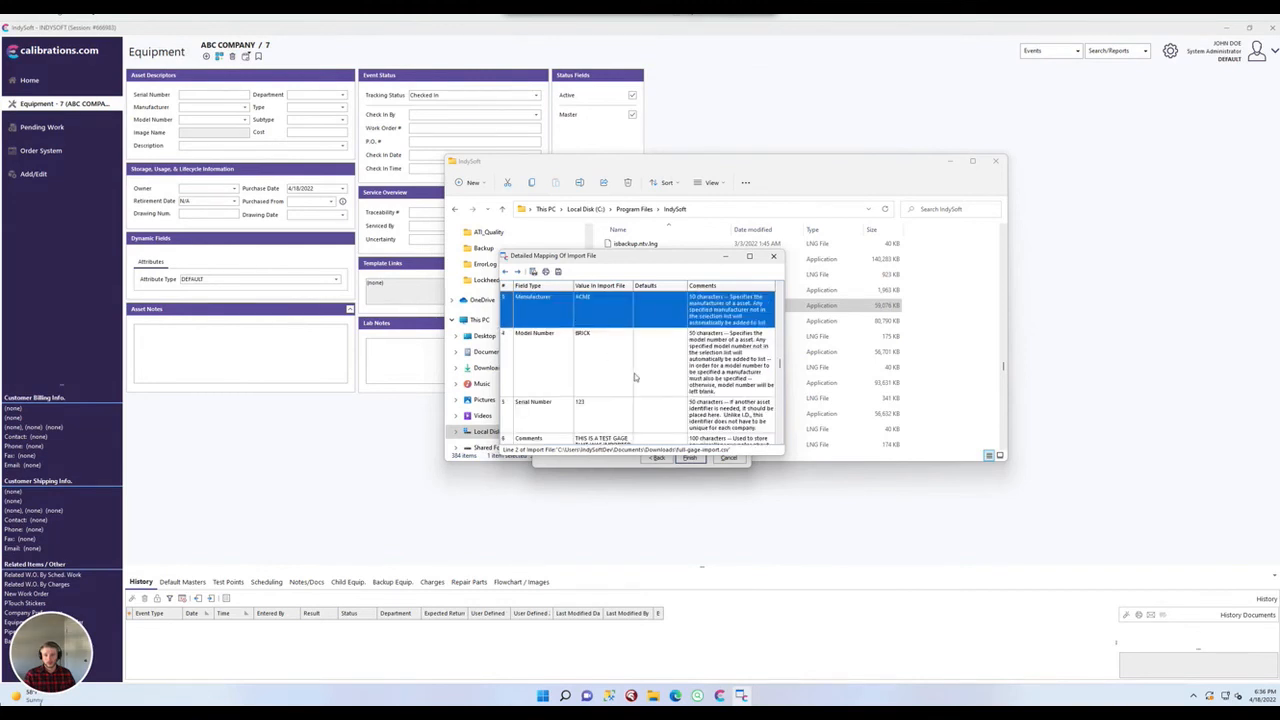
scroll(612, 405, down, 2)
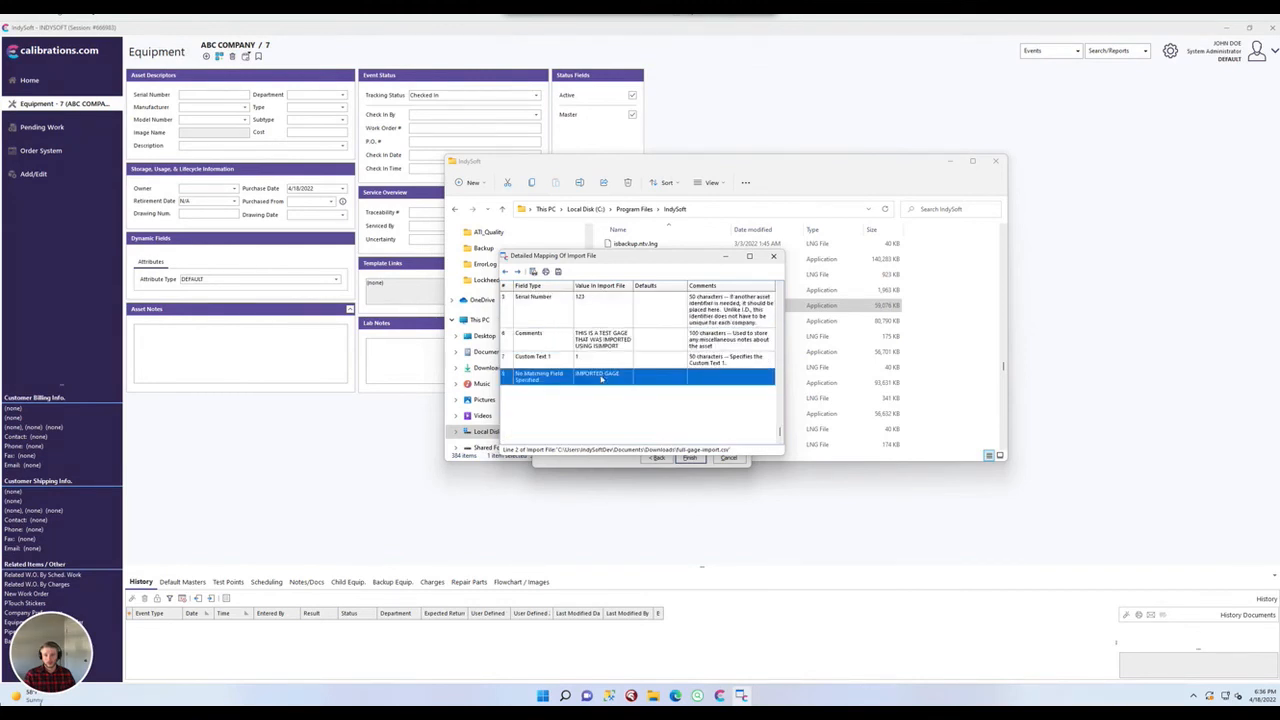
click(603, 358)
click(606, 362)
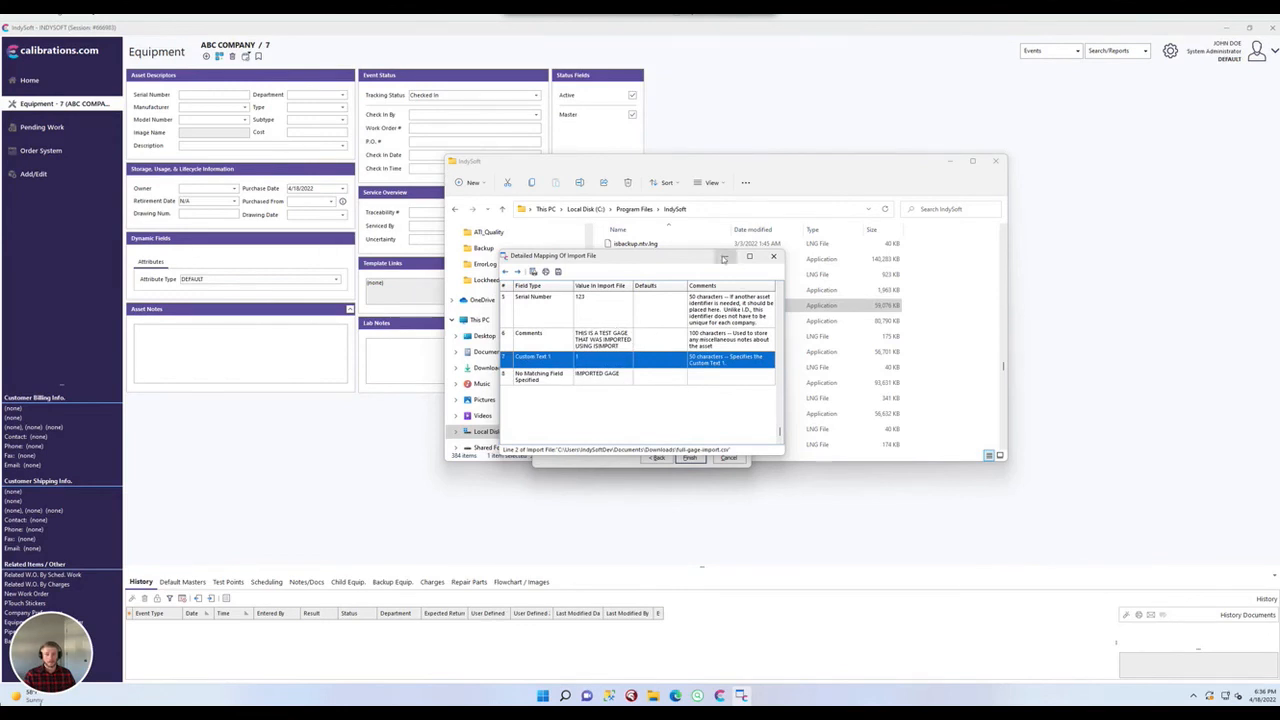
click(773, 256)
- Add Active Status to the import mapping between Comments and Custom Text 1
click(674, 343)
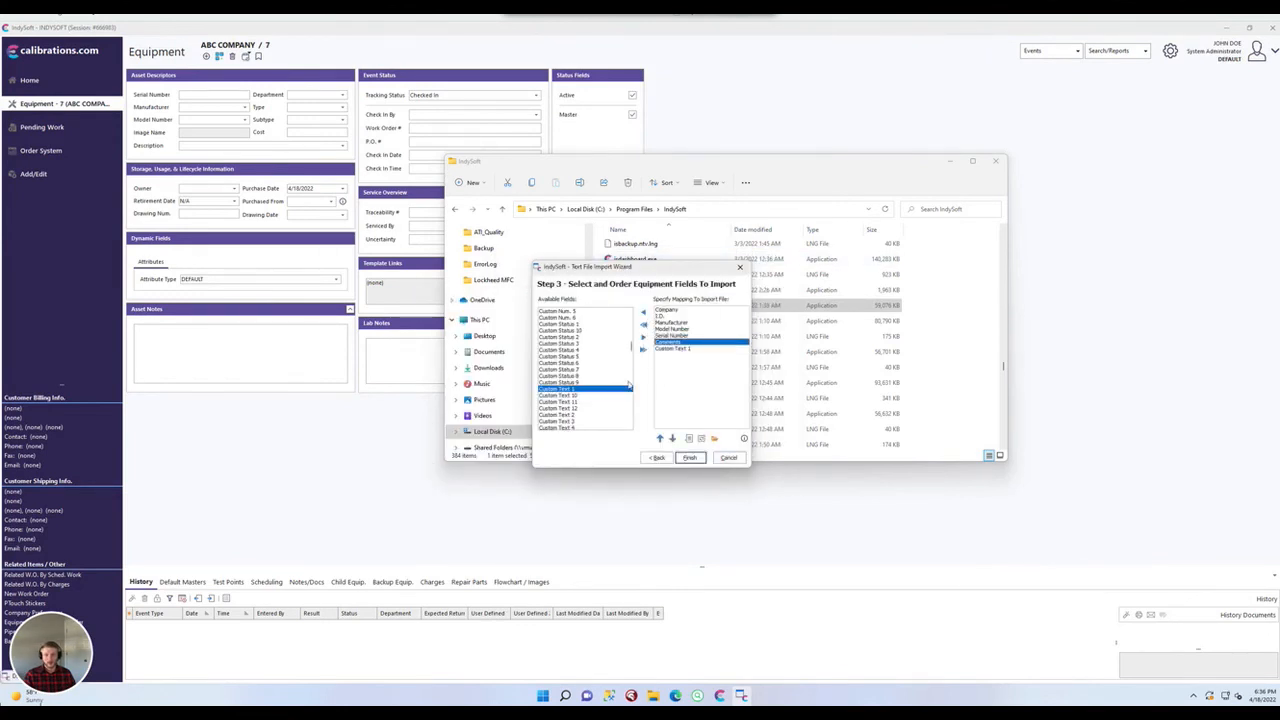
click(573, 397)
key(Home)
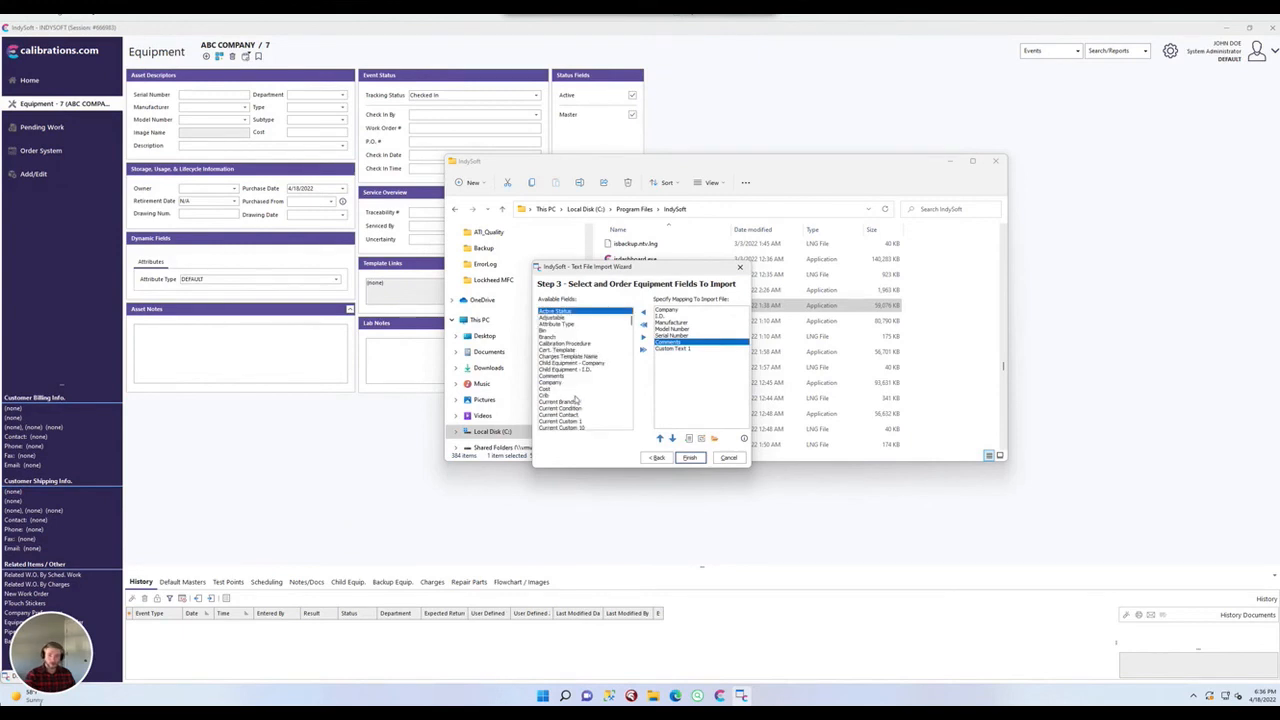
click(643, 337)
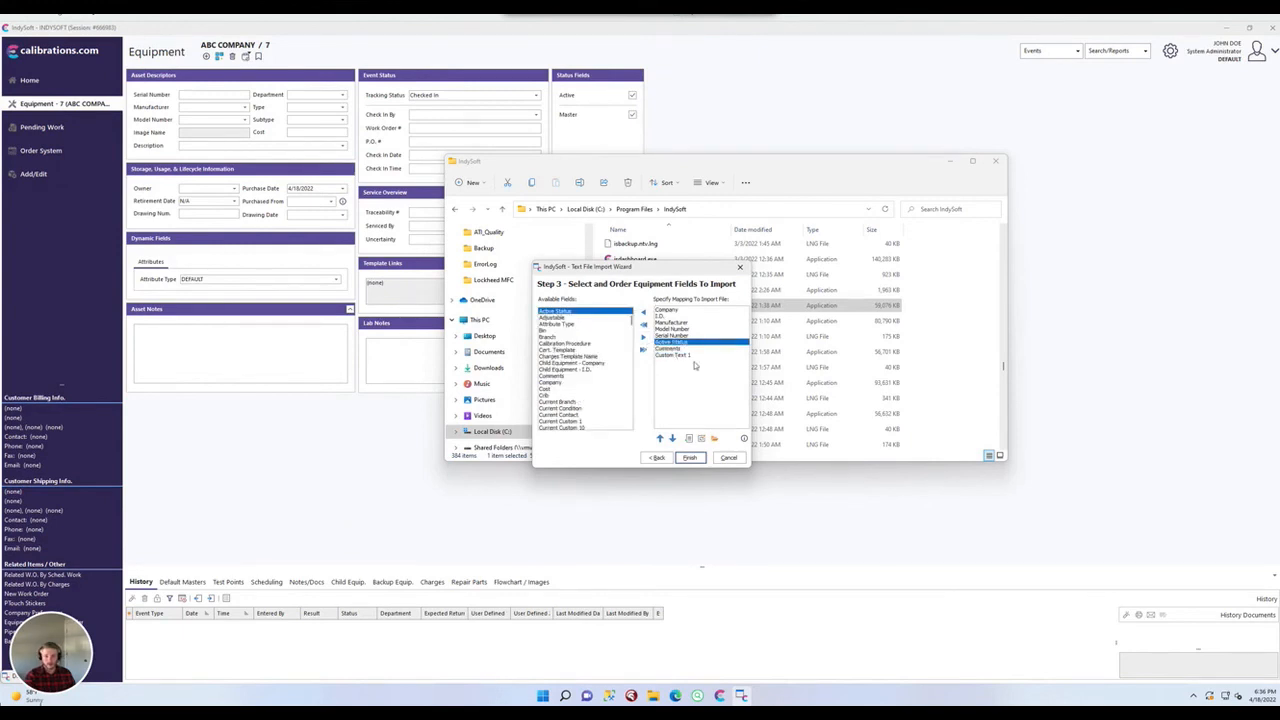
click(672, 438)
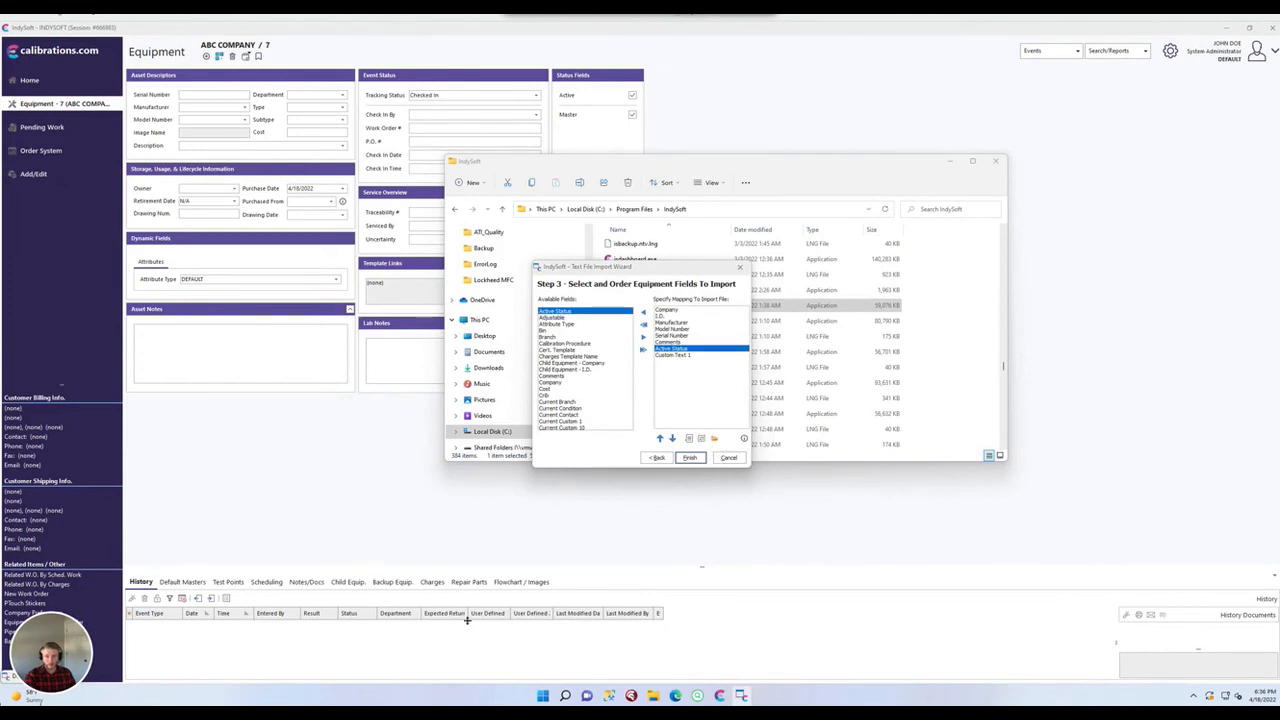
- Review the detailed mapping of line 2 again, checking the Active Status and Custom Text 1 values
drag(39, 670, 74, 630)
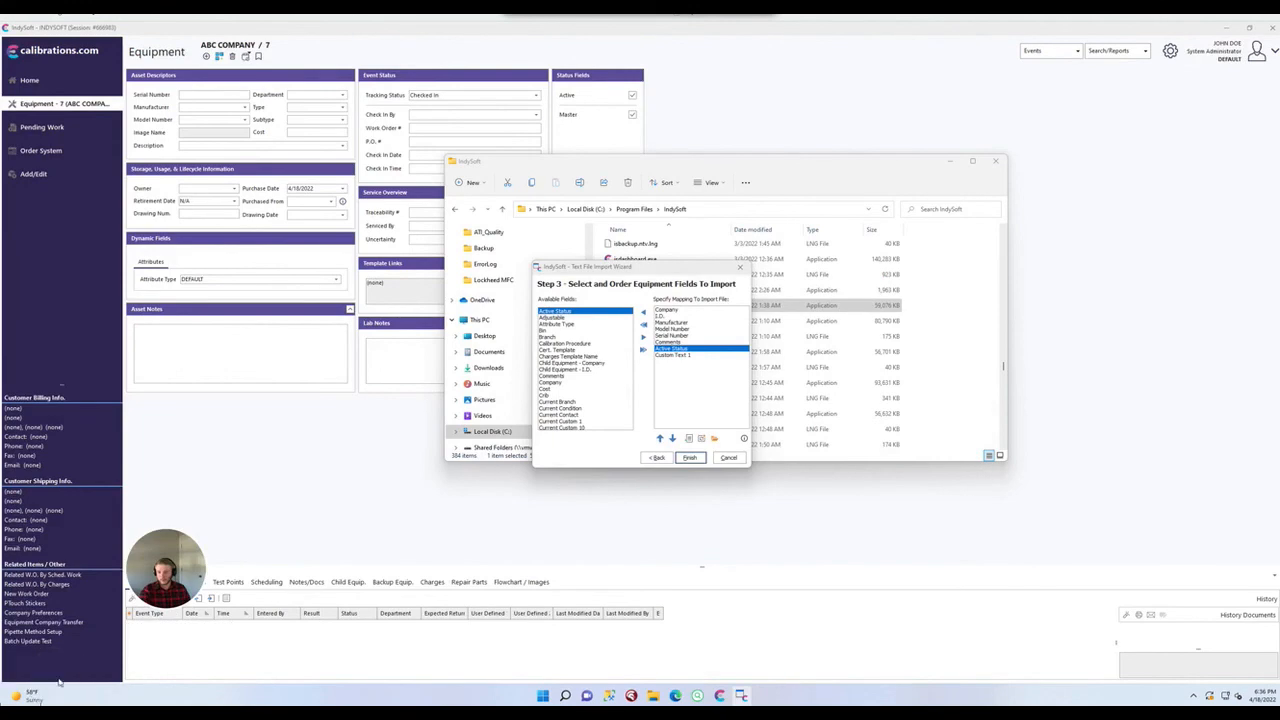
click(57, 677)
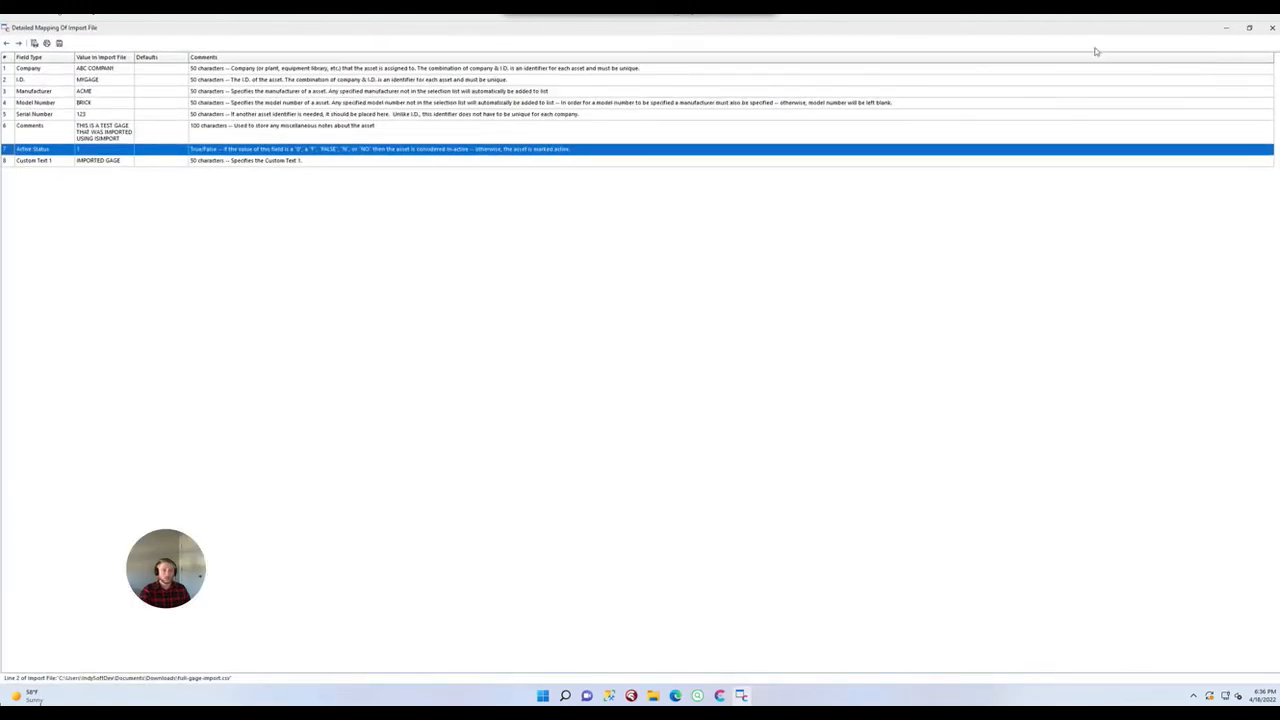
click(1272, 27)
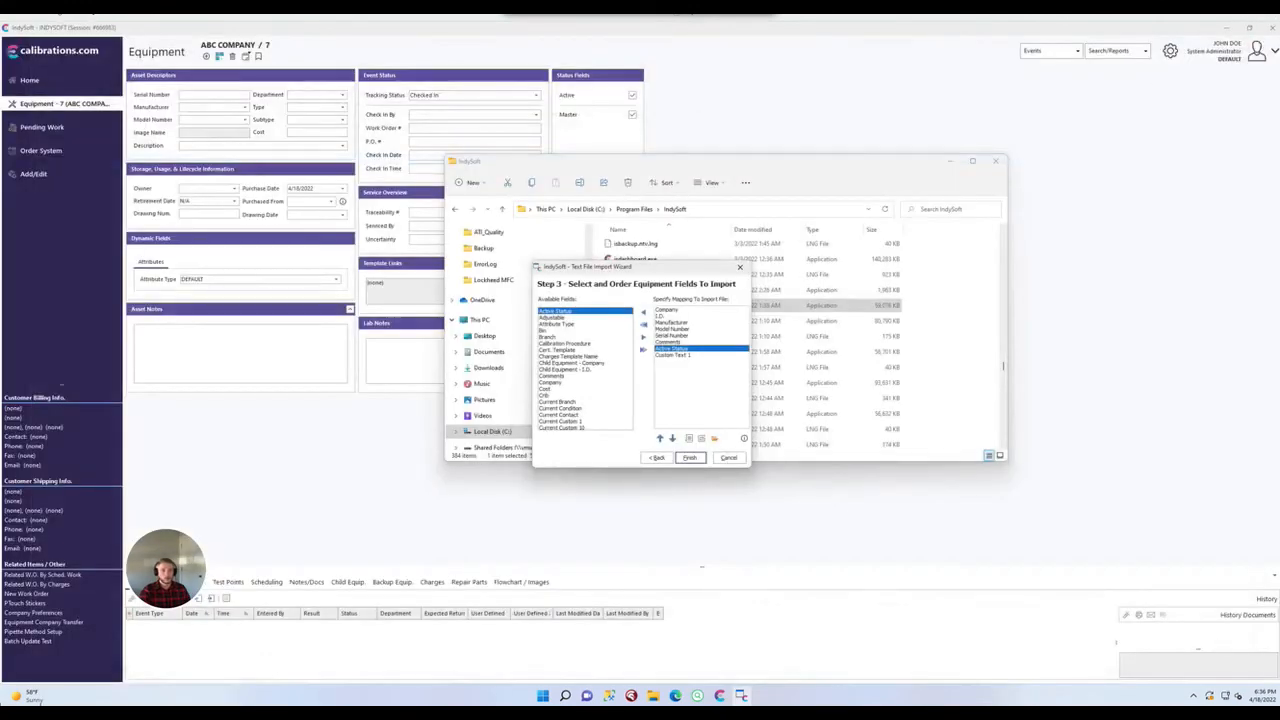
click(743, 438)
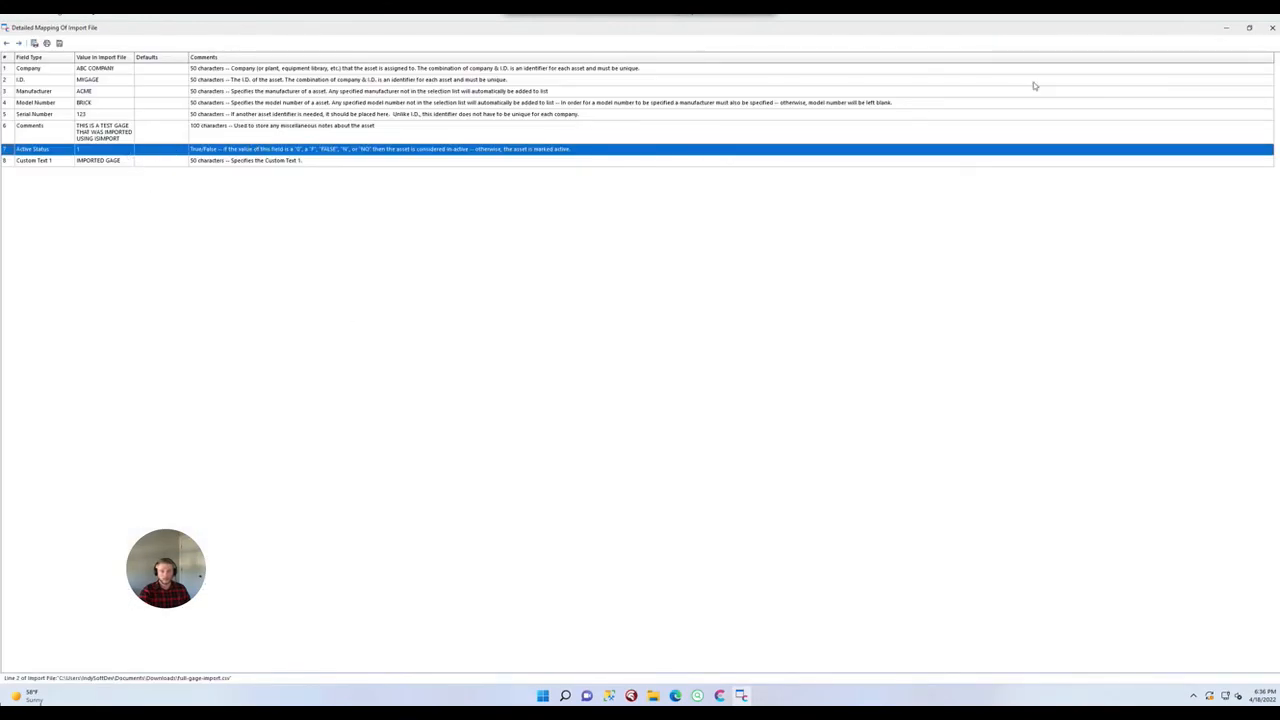
click(1272, 27)
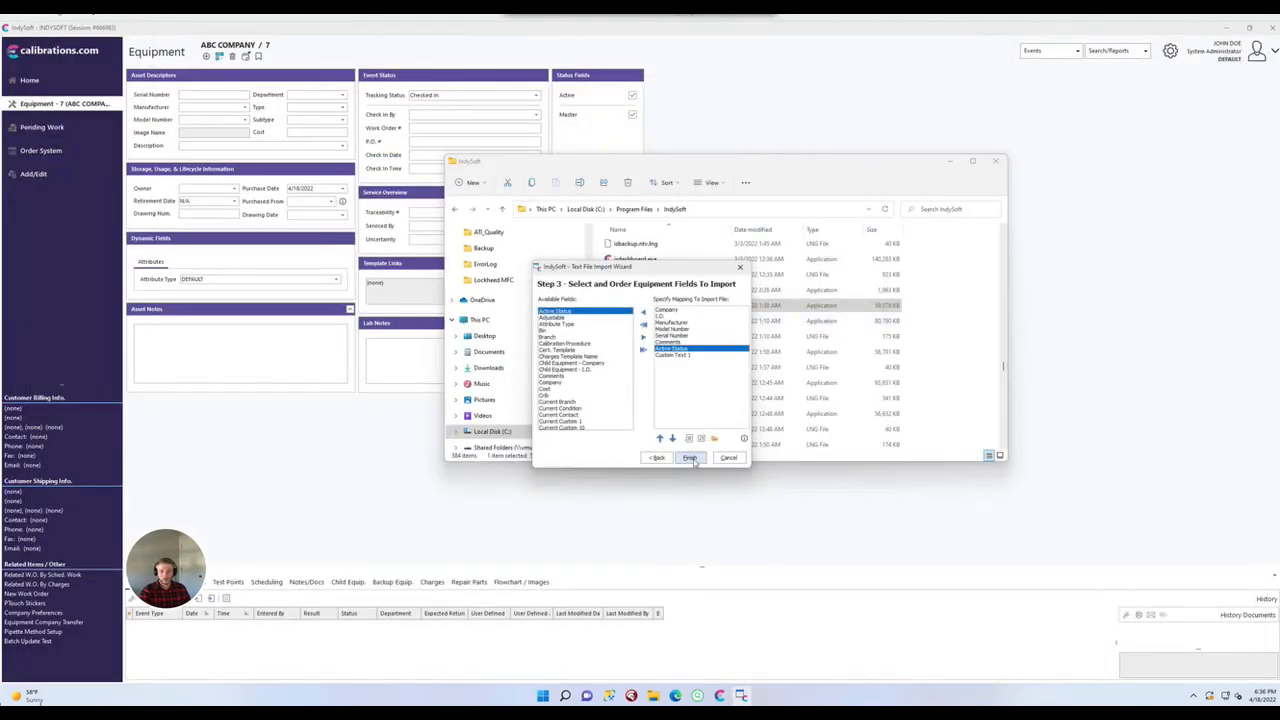
- Run the equipment import with the finished field mapping, accepting the company assignment note, and return to the main IndySoft window
click(689, 457)
click(613, 385)
click(613, 386)
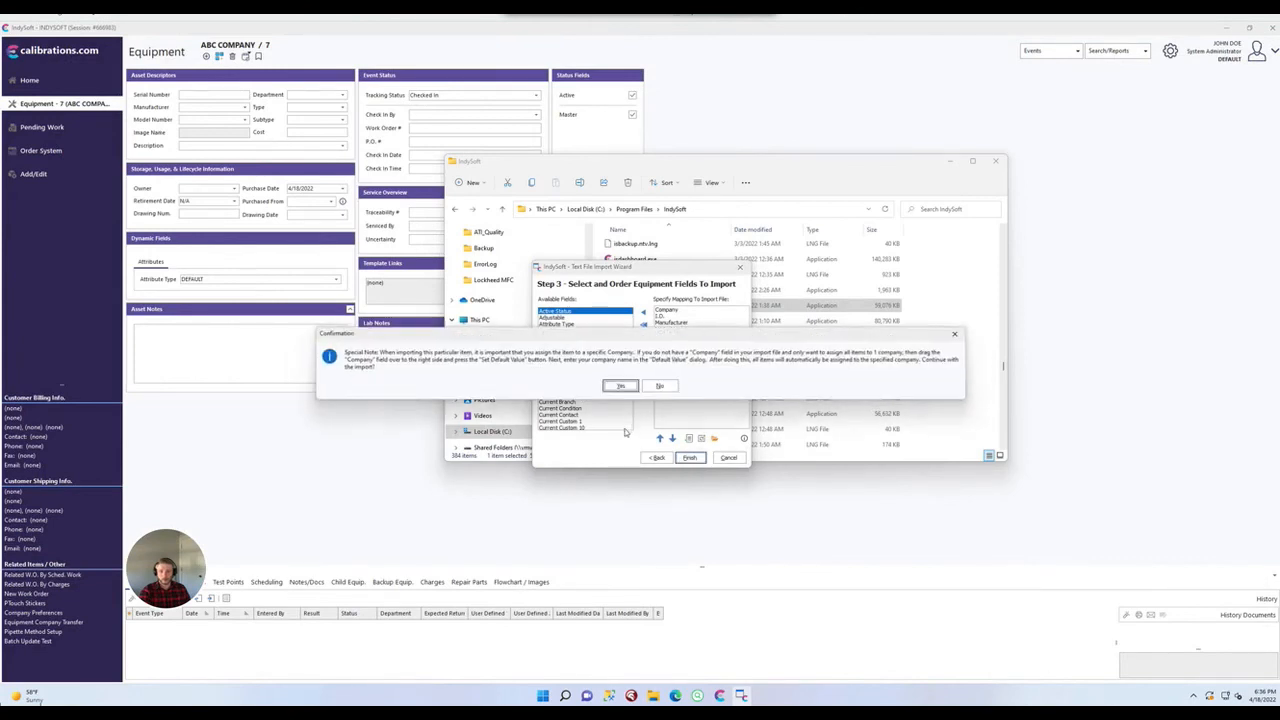
click(614, 386)
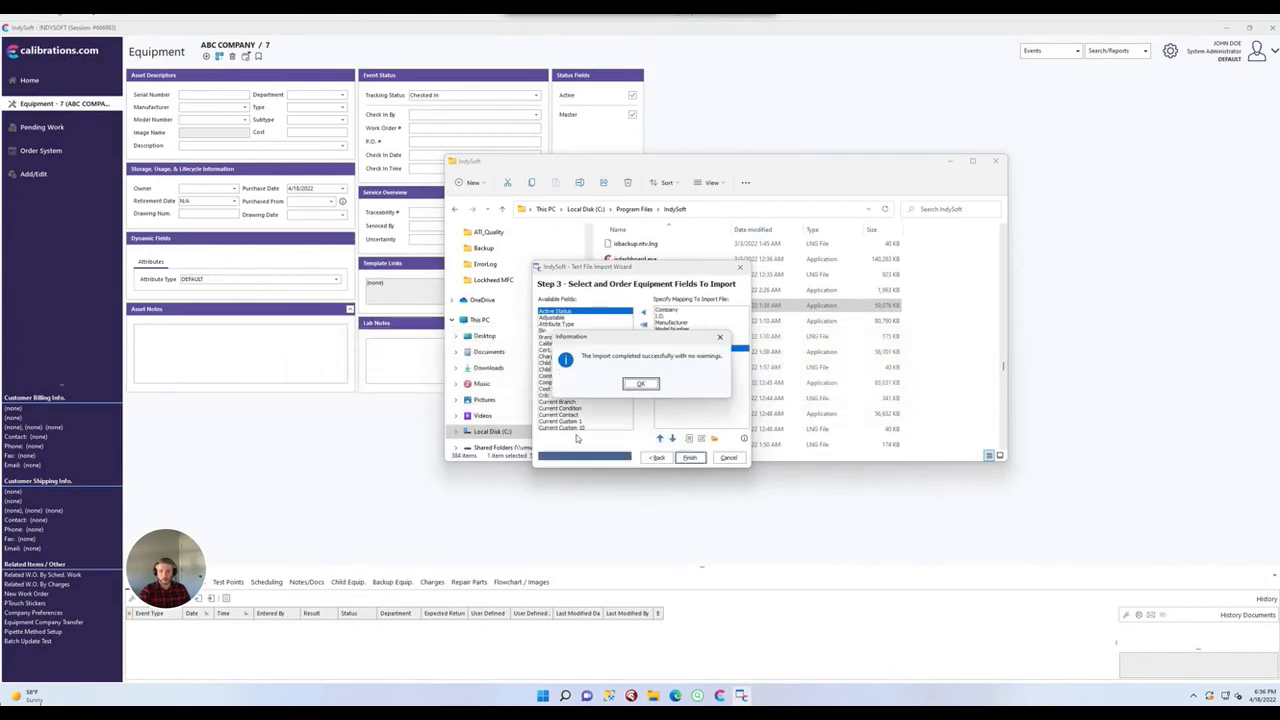
click(640, 384)
click(399, 433)
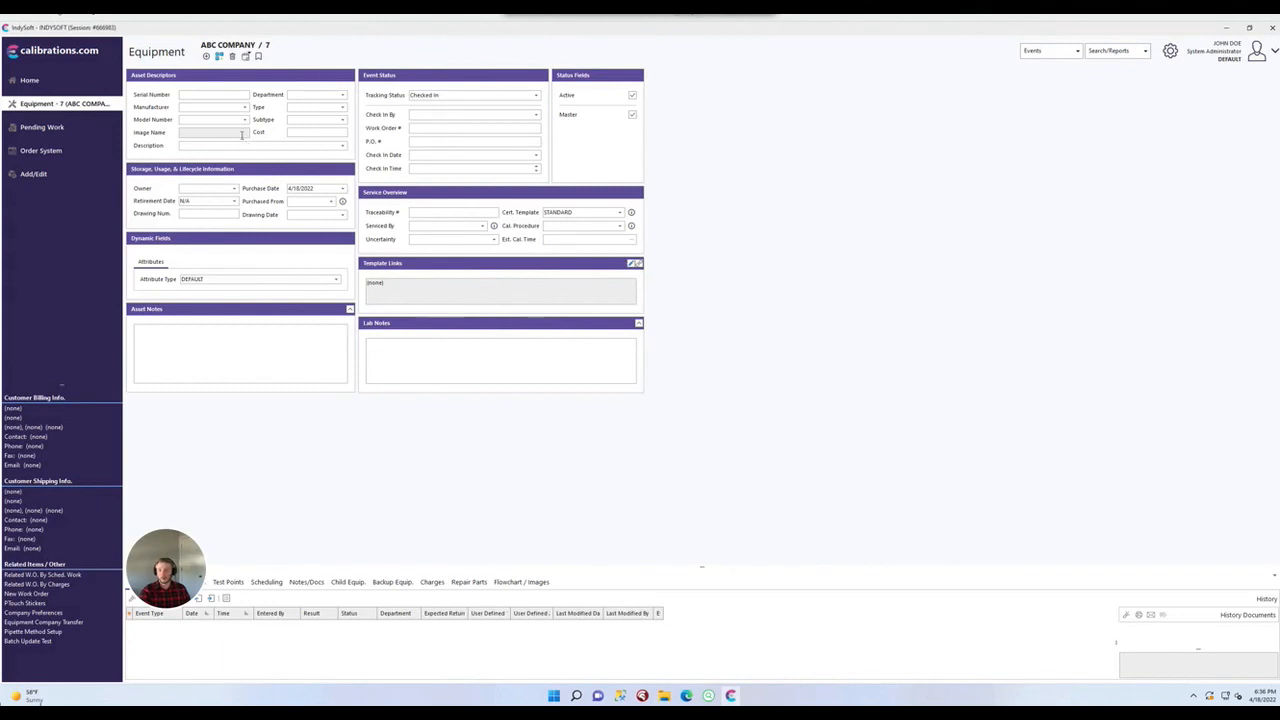
- Reload all IndySoft settings and open the imported equipment record MYGAGE through the I.D. search
right_click(1238, 48)
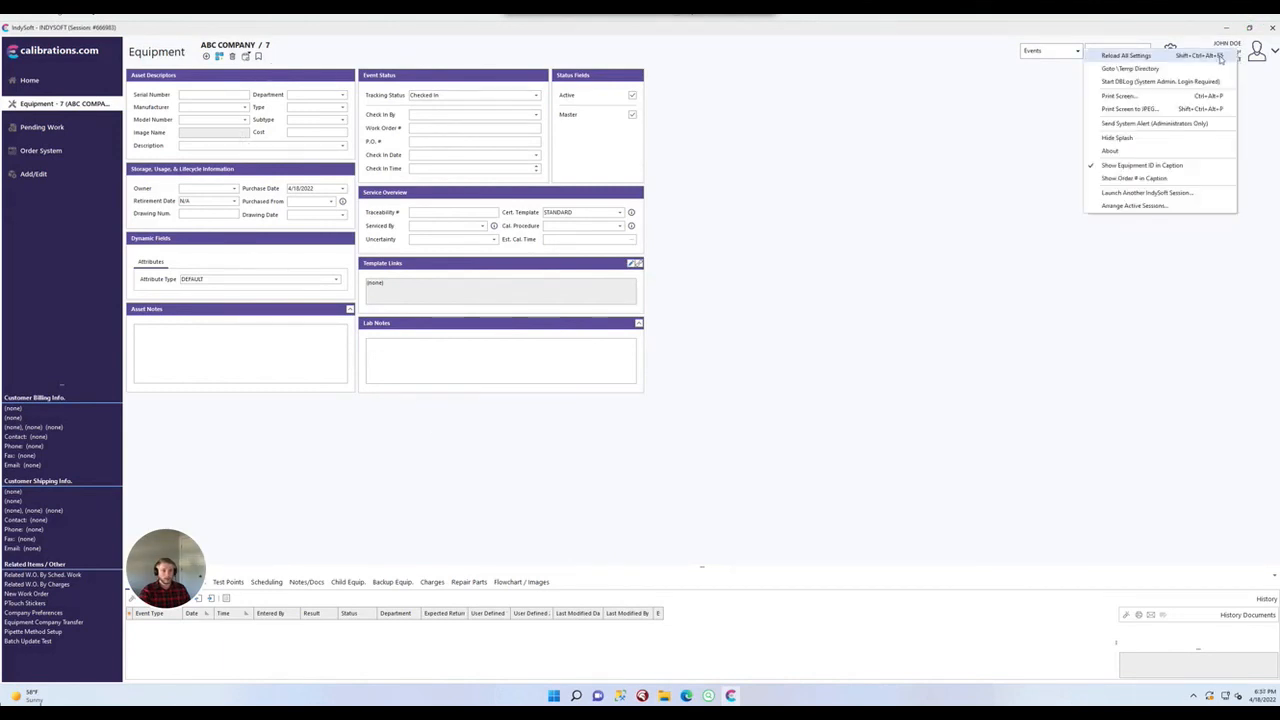
click(1212, 57)
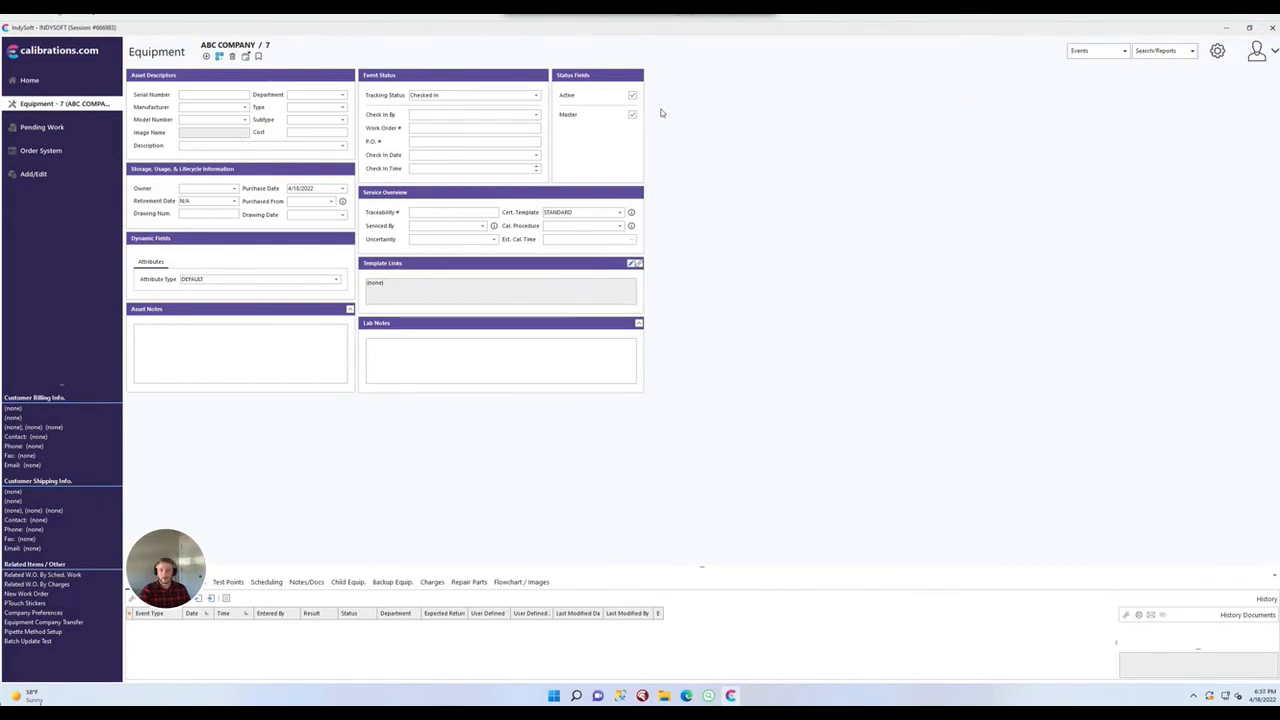
click(268, 48)
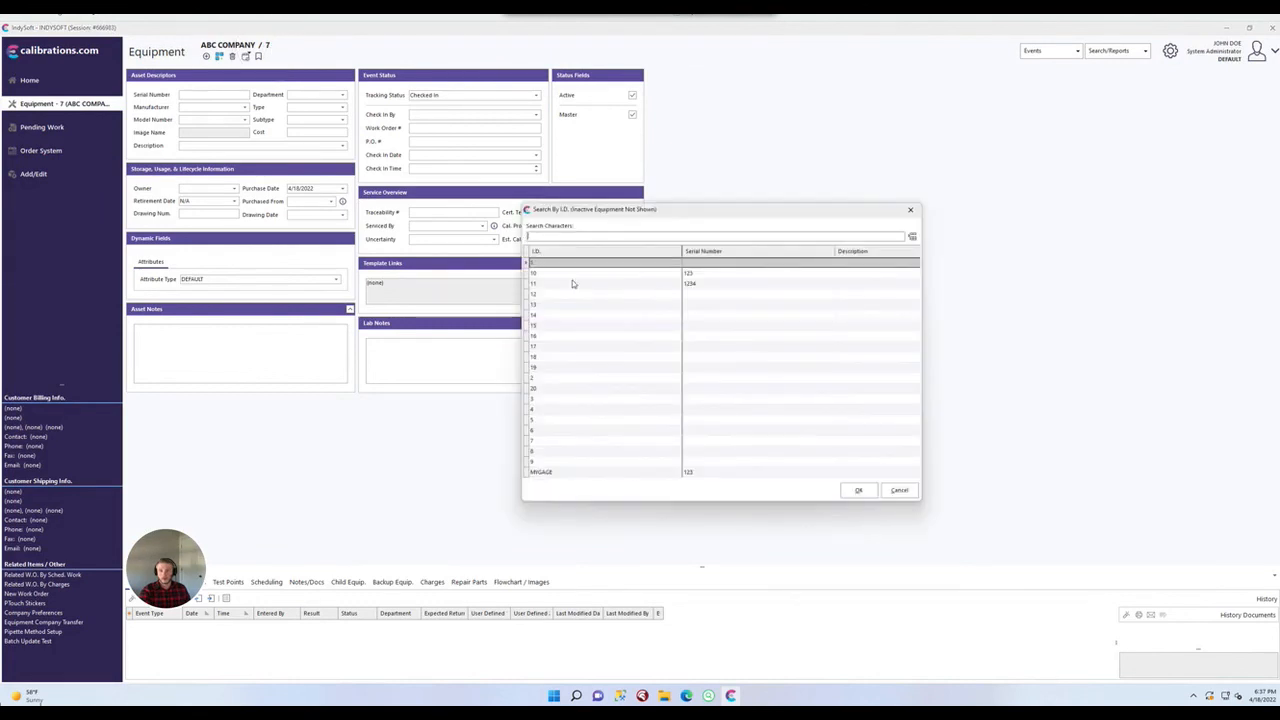
double_click(559, 471)
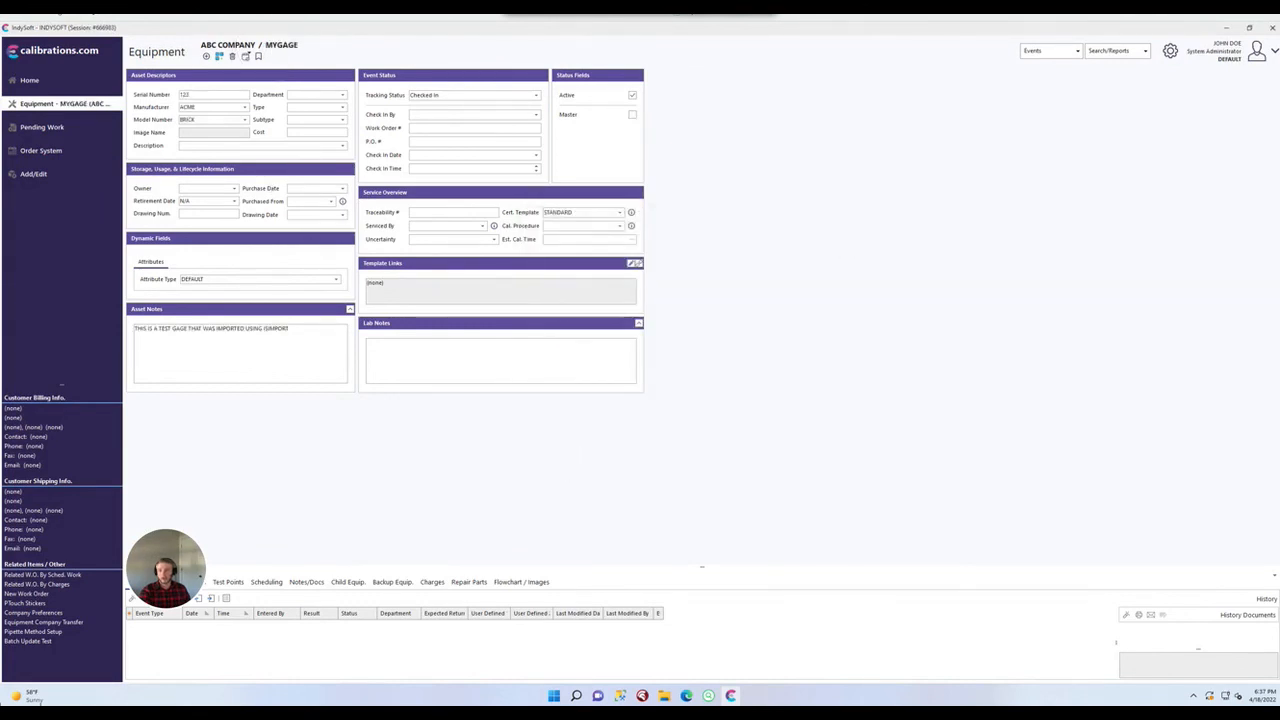
- Check the imported model number and asset notes on the MYGAGE equipment record
click(206, 124)
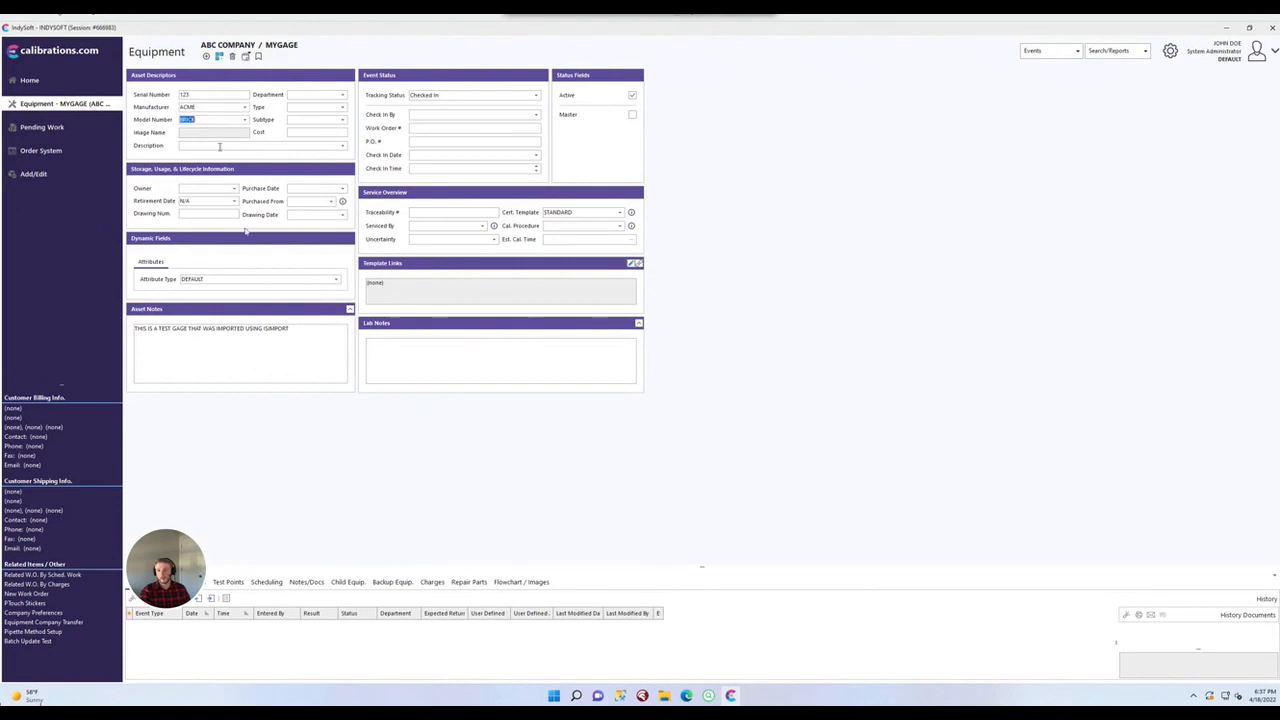
click(279, 348)
drag(304, 333, 119, 310)
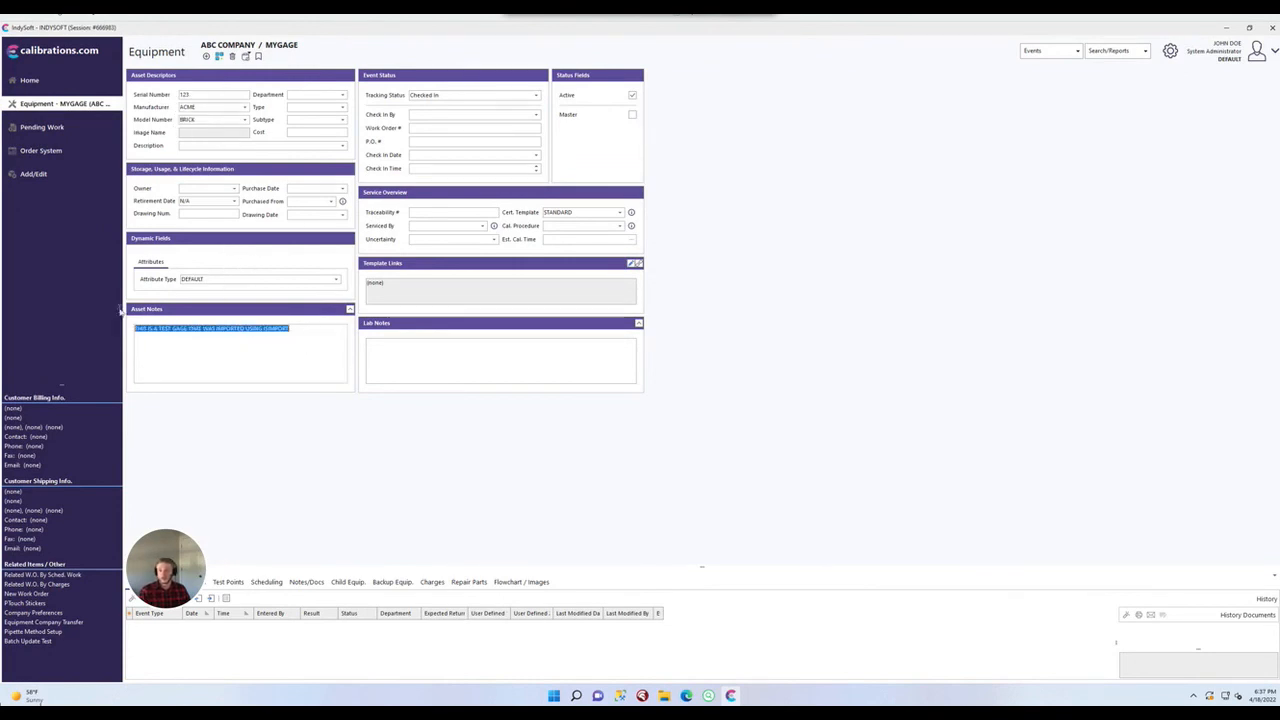
click(259, 371)
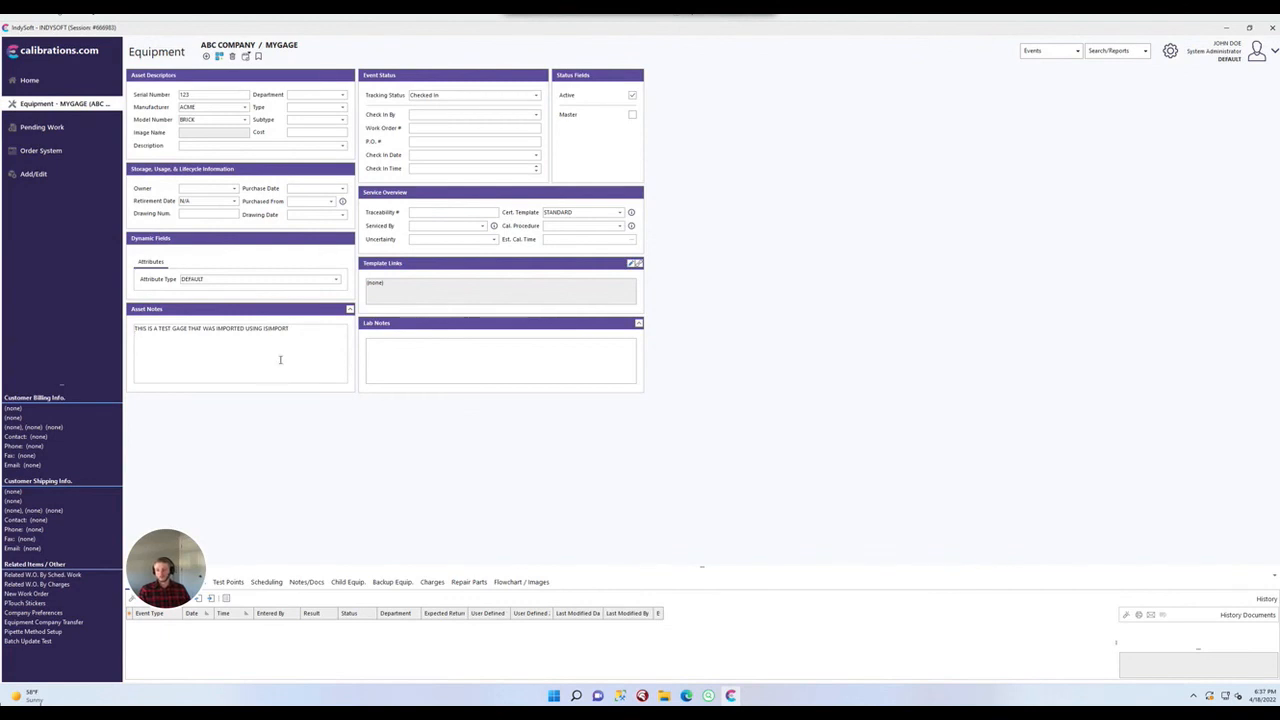